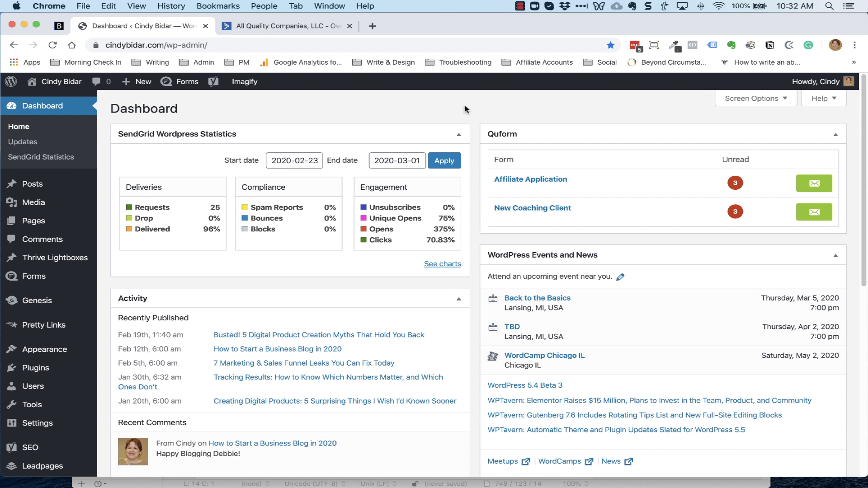
# Start a new blank WordPress page from the Pages menu
pyautogui.moveTo(18, 224)
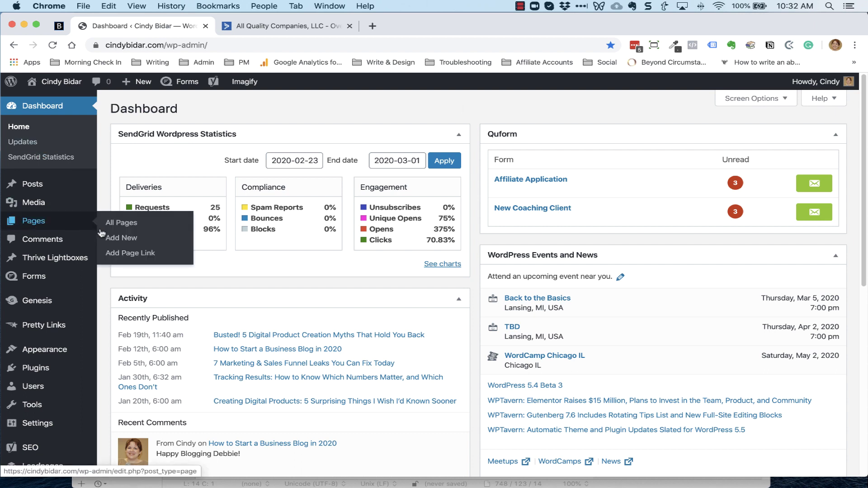
pyautogui.click(121, 237)
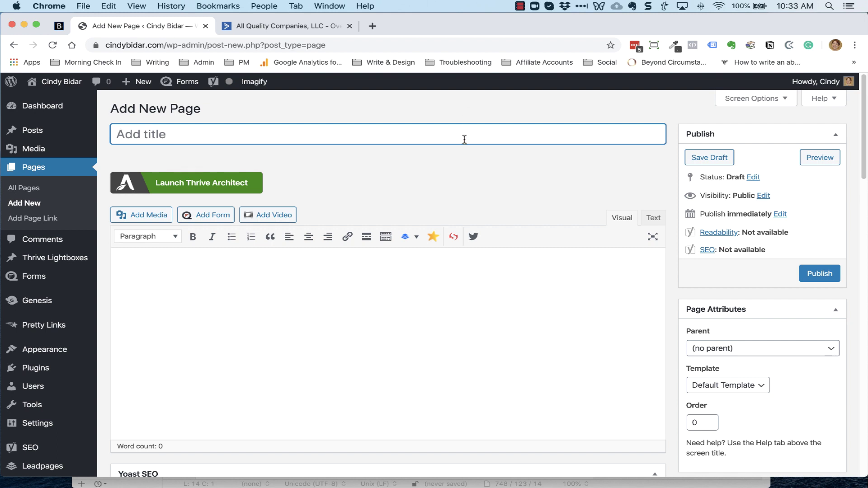
# Title the page 'Using Active Campaign', set its parent to Free, and save it as a draft
pyautogui.write('Using Active Campaign')
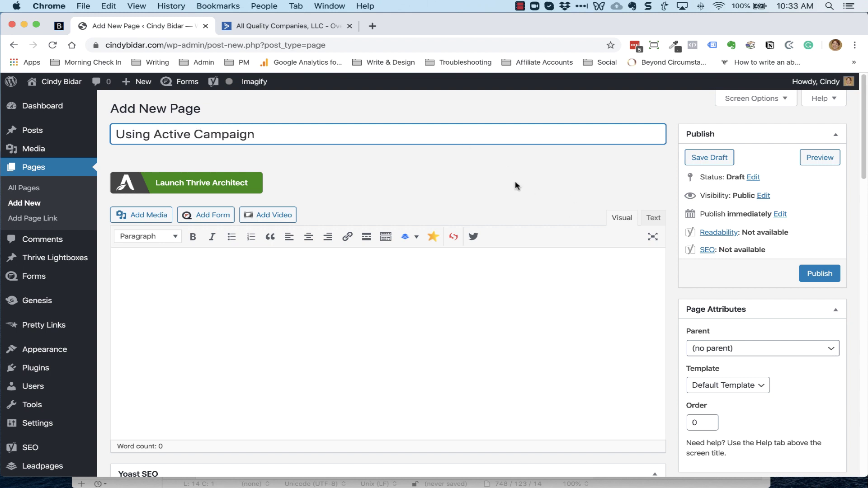
pyautogui.scroll(-3, 704, 309)
pyautogui.click(724, 268)
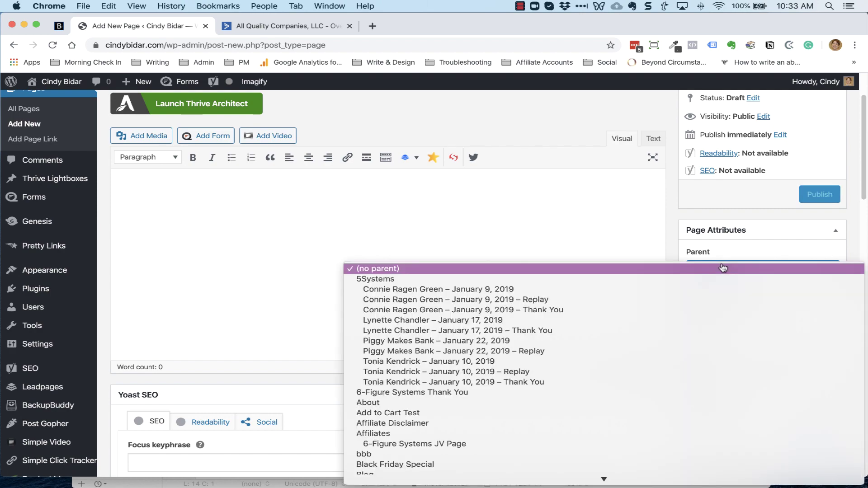
pyautogui.scroll(-10, 506, 271)
pyautogui.scroll(4, 506, 272)
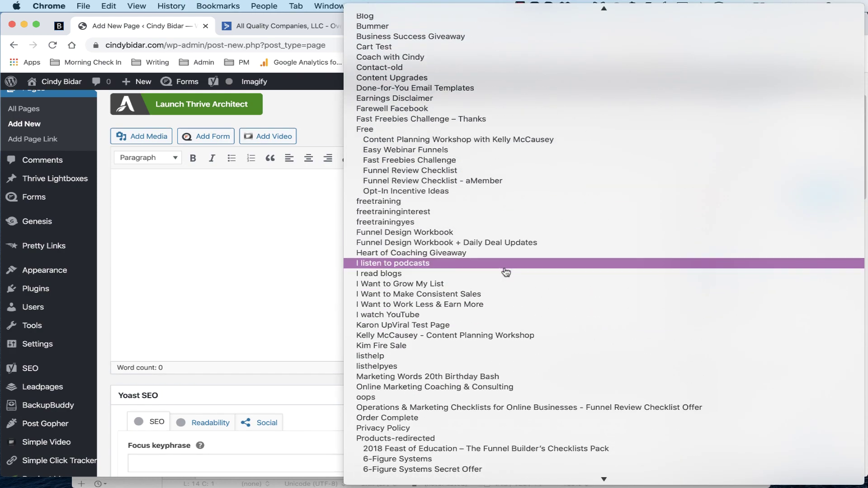
pyautogui.click(409, 131)
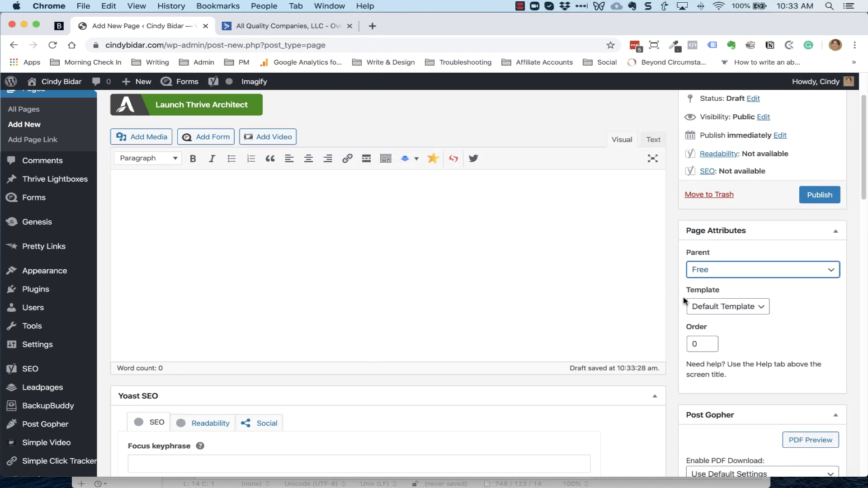
pyautogui.scroll(3, 684, 300)
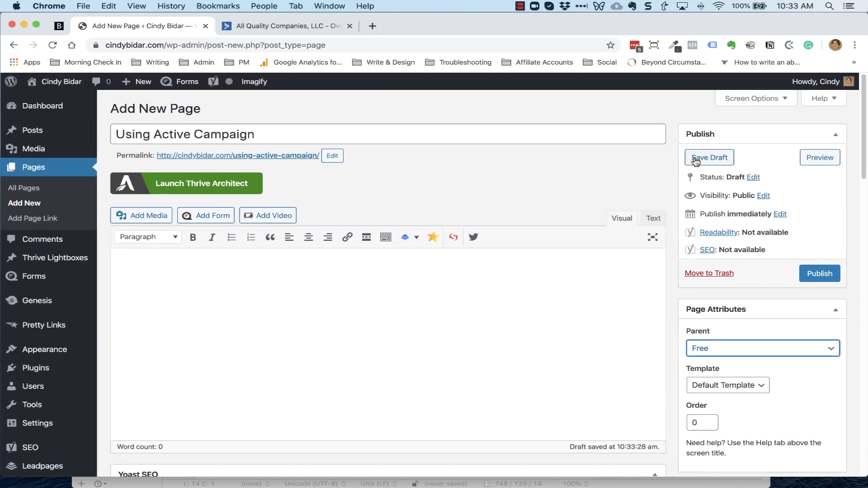
pyautogui.click(706, 156)
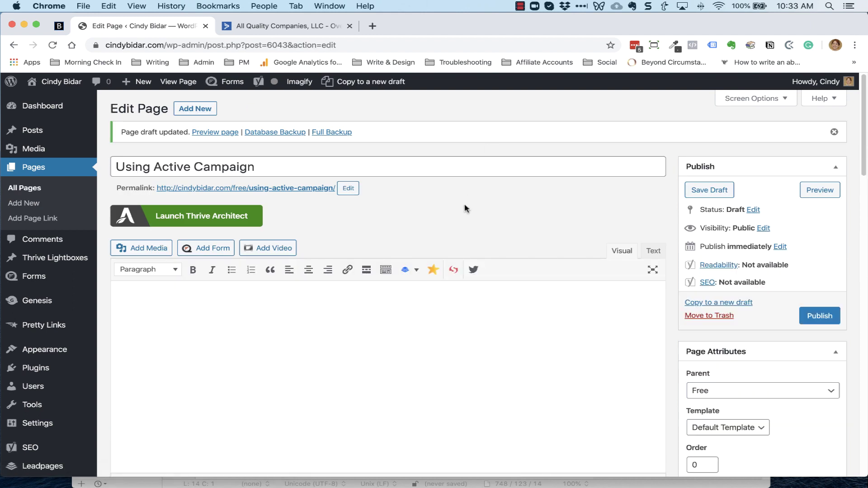
# Open the page in Thrive Architect and browse the Consultant Smart landing page templates
pyautogui.click(196, 217)
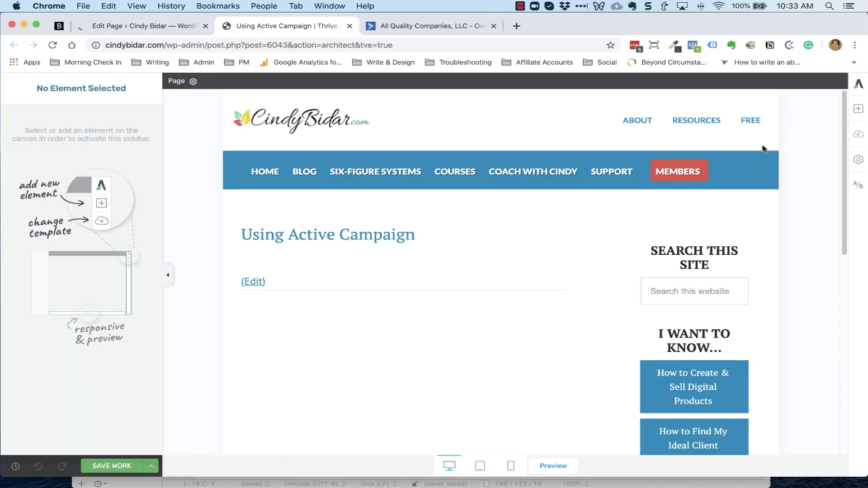
pyautogui.click(858, 137)
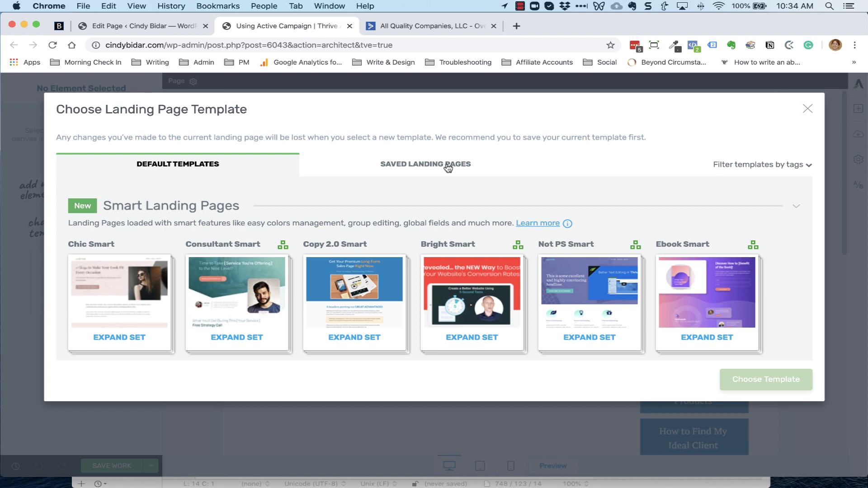
pyautogui.scroll(-5, 434, 271)
pyautogui.scroll(2, 432, 240)
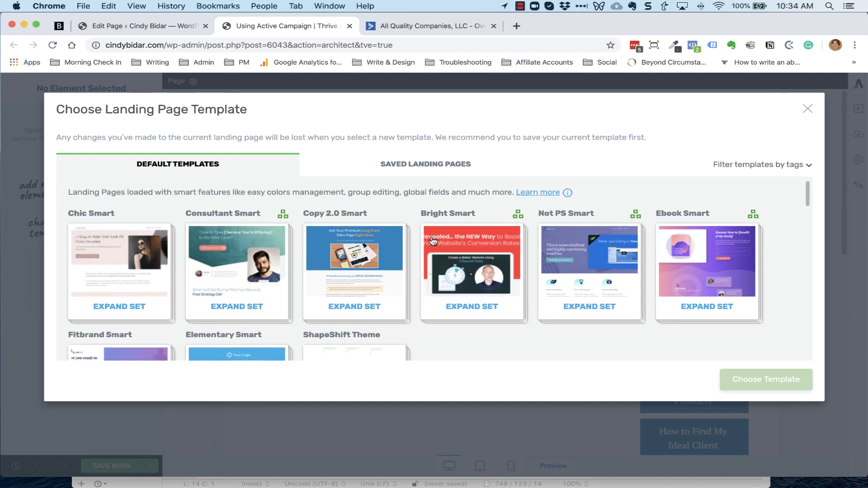
pyautogui.click(236, 305)
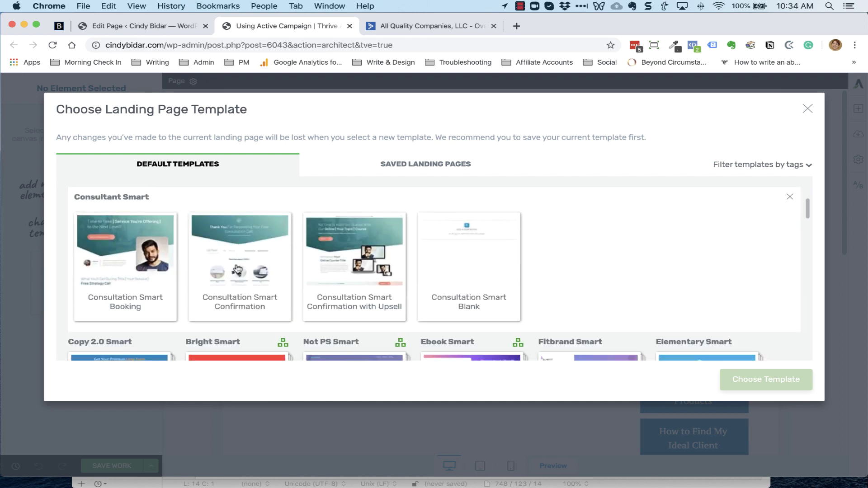
pyautogui.scroll(-2, 587, 254)
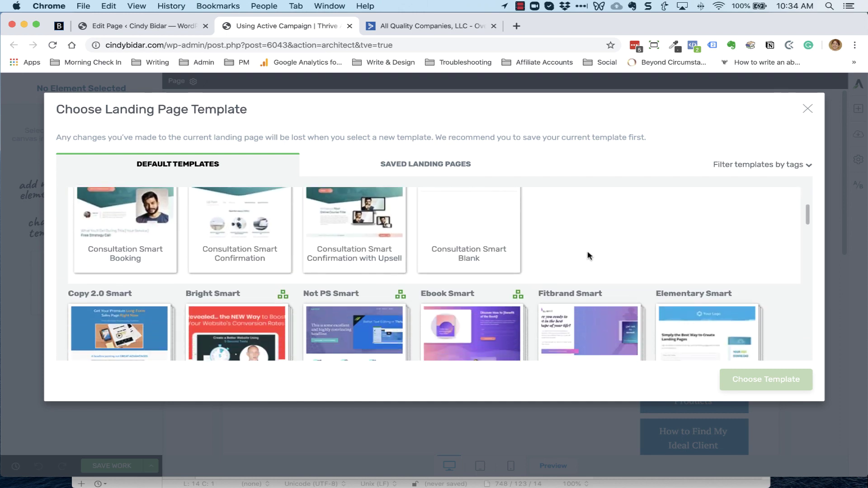
pyautogui.scroll(1, 588, 256)
pyautogui.scroll(-4, 588, 255)
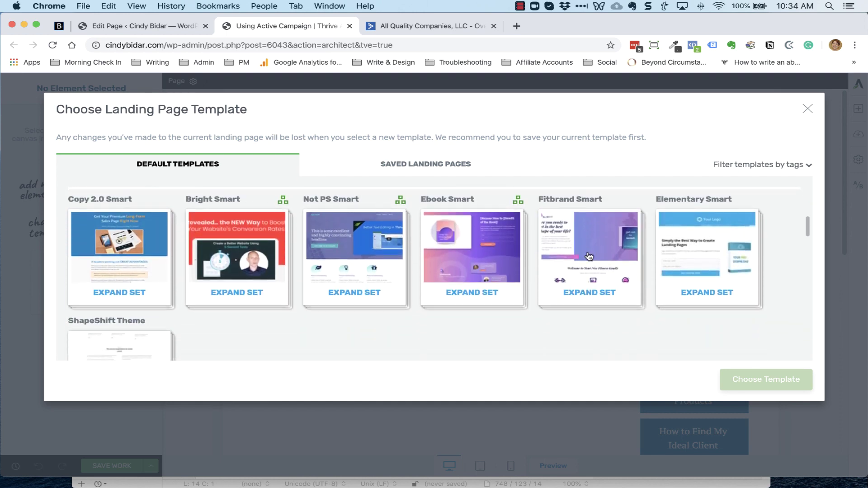
# Apply the 2-Step Lead Generation template from the Copy 2.0 Smart set
pyautogui.click(97, 242)
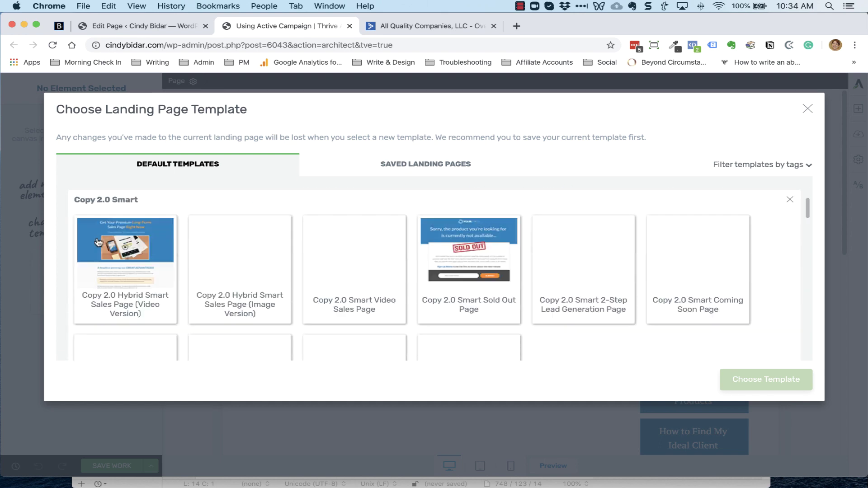
pyautogui.scroll(-1, 490, 296)
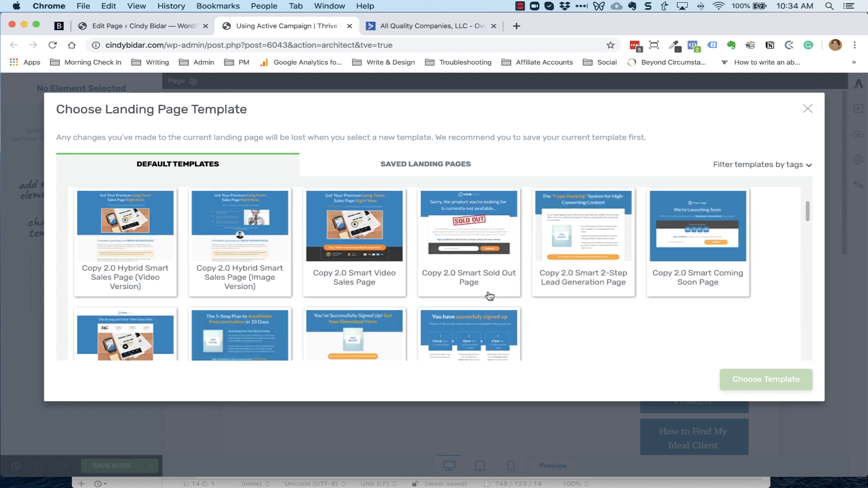
pyautogui.scroll(-3, 489, 296)
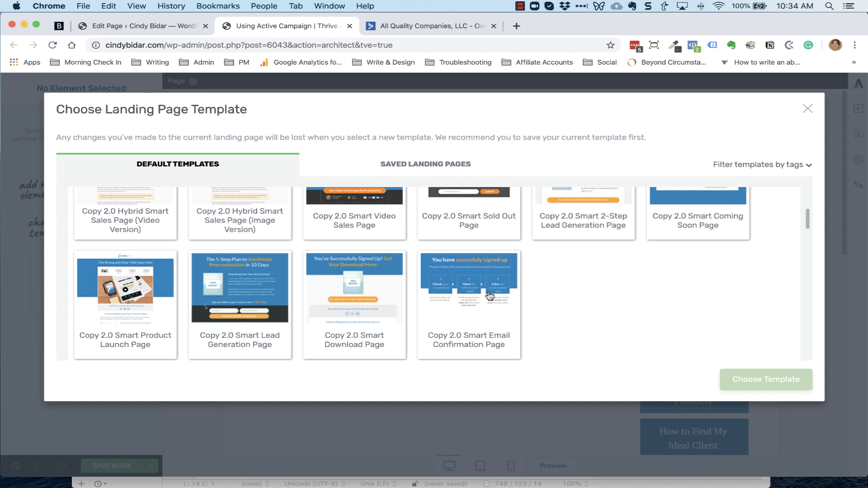
pyautogui.scroll(4, 490, 296)
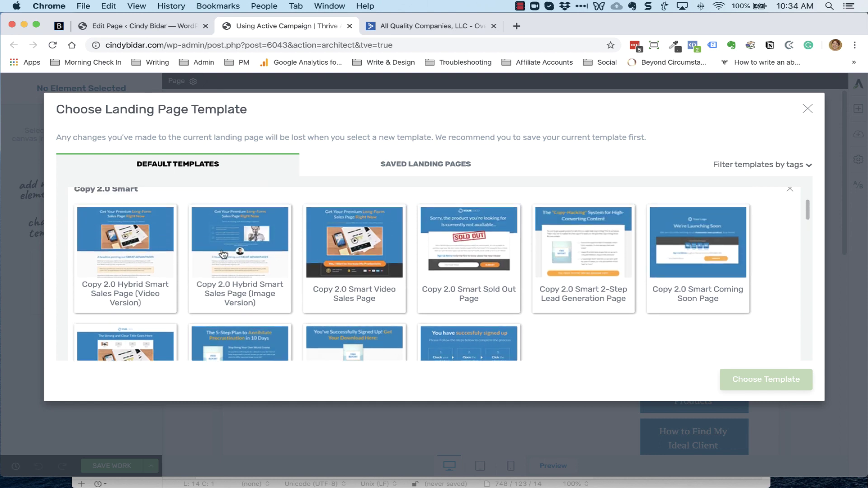
pyautogui.click(583, 246)
pyautogui.click(772, 381)
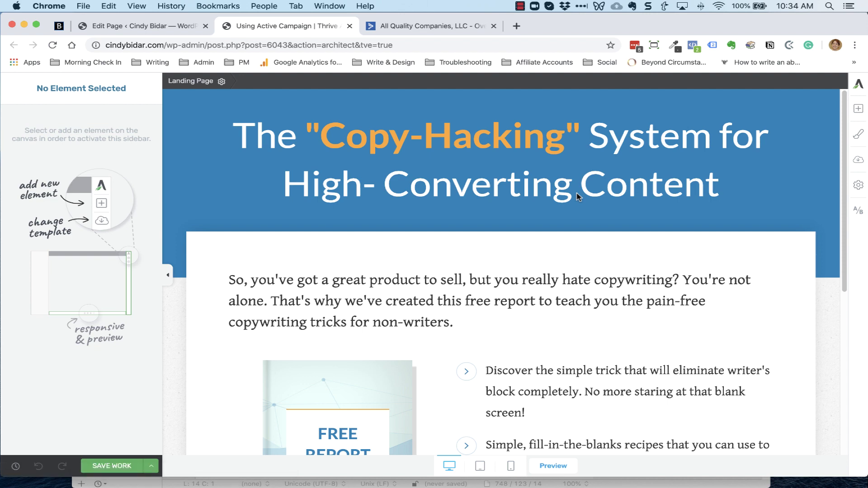
# Delete the column holding the free-report image
pyautogui.scroll(-5, 560, 300)
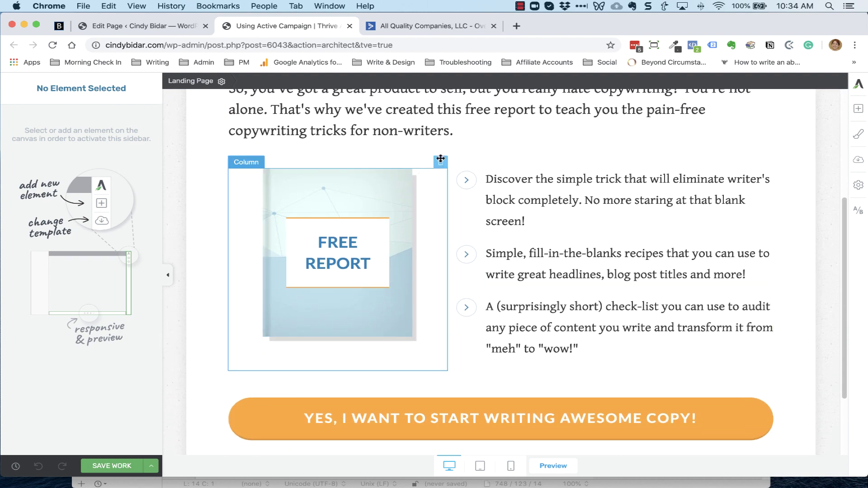
pyautogui.click(440, 162)
pyautogui.scroll(5, 571, 258)
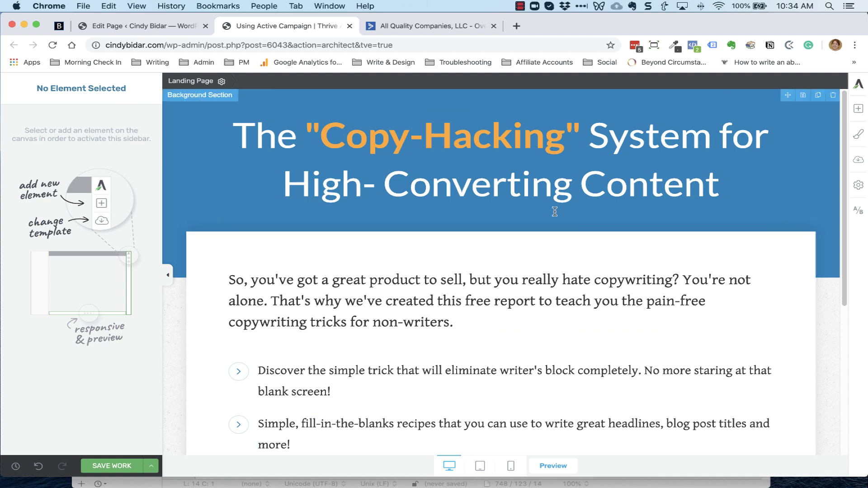
# Replace the main headline with 'No More Email Marketing Overwhelm' copied from the text file
pyautogui.click(375, 154)
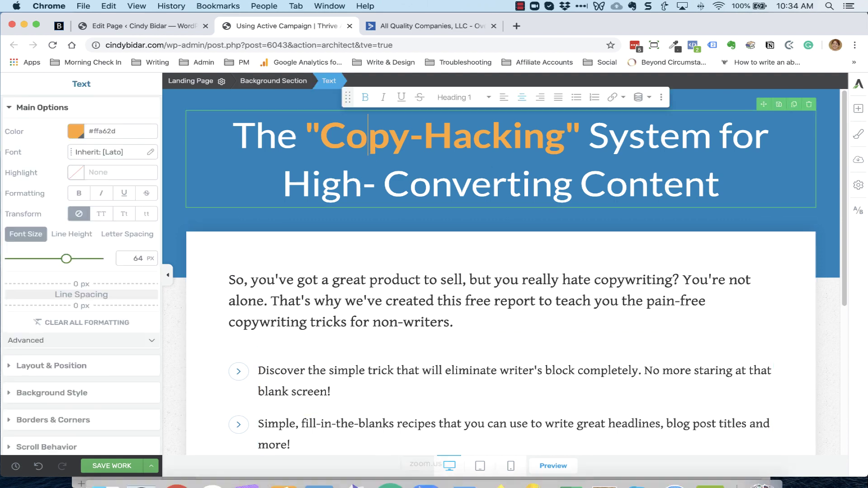
pyautogui.moveTo(461, 482)
pyautogui.click(354, 468)
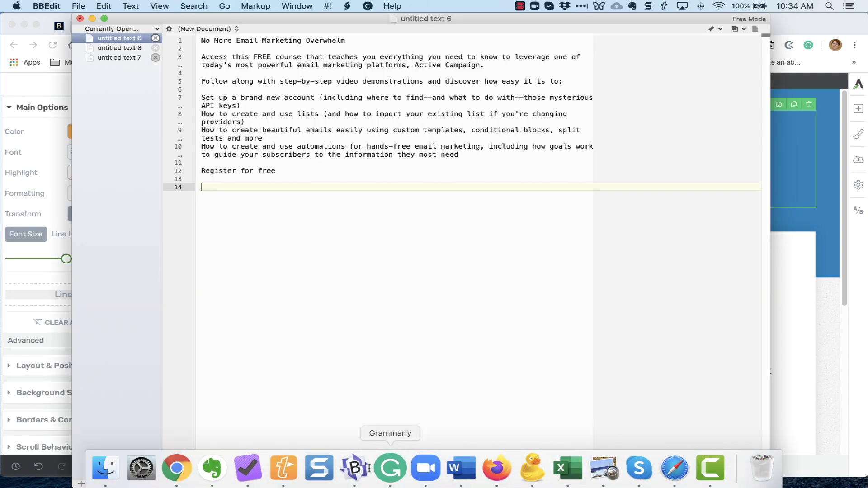
pyautogui.tripleClick(266, 40)
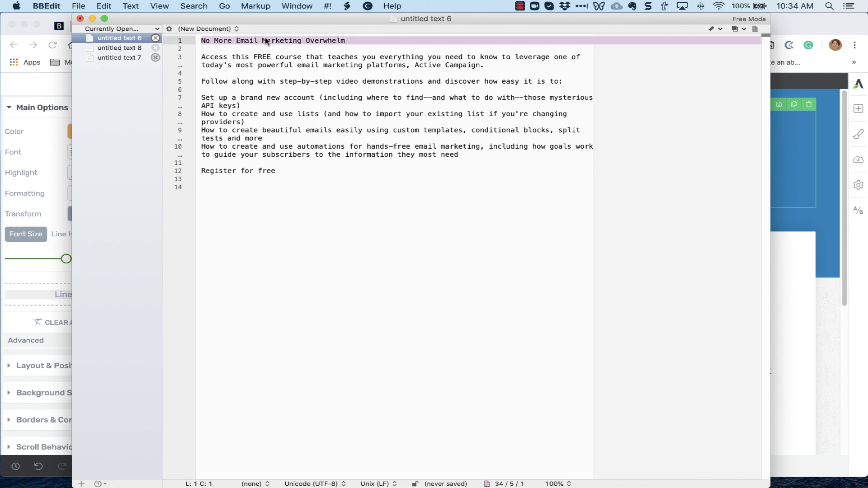
pyautogui.press('super+c')
pyautogui.click(775, 207)
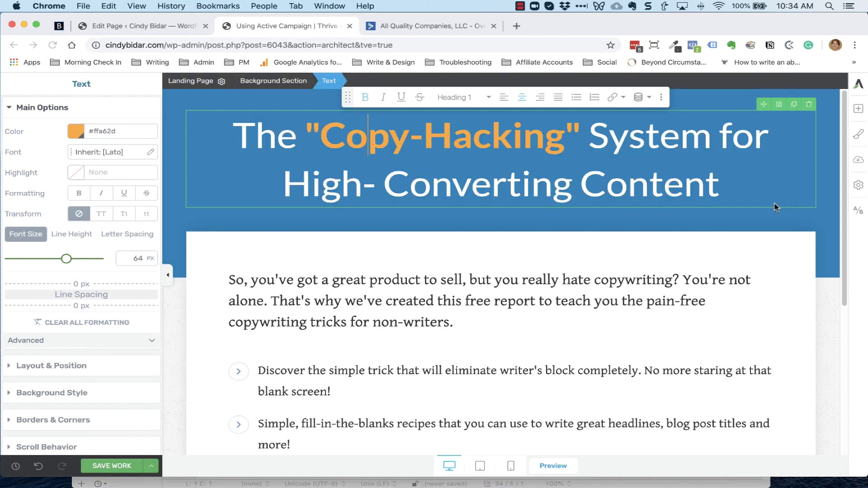
pyautogui.moveTo(233, 135); pyautogui.dragTo(719, 180)
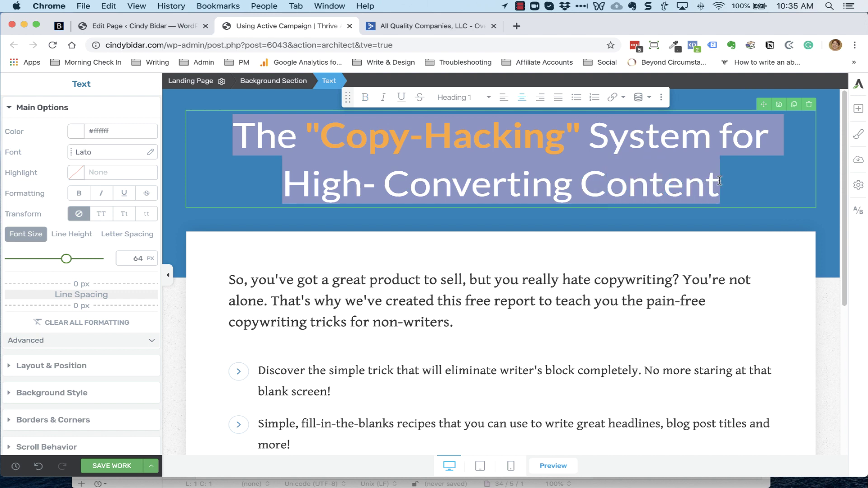
pyautogui.press('super+v')
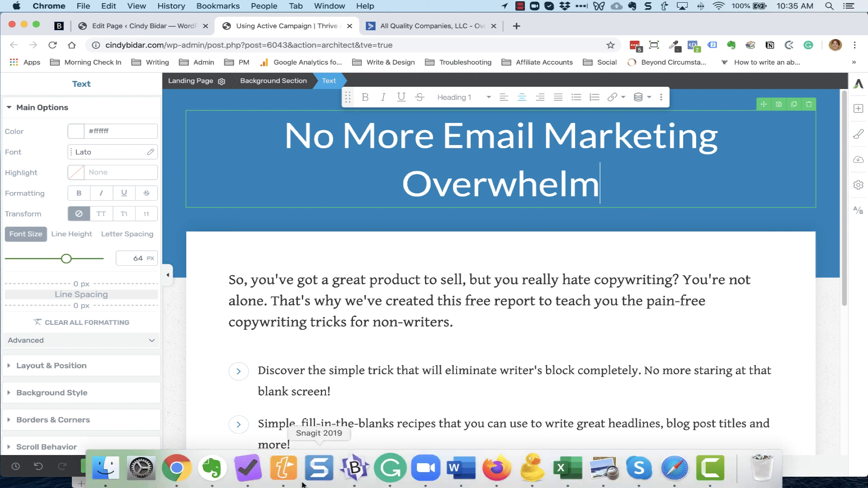
# Select the free-course description paragraph in the text file
pyautogui.click(355, 470)
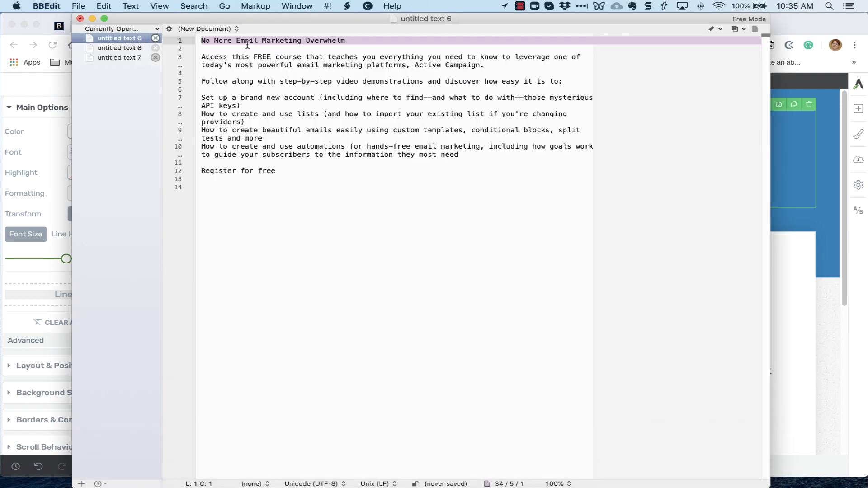
pyautogui.tripleClick(245, 58)
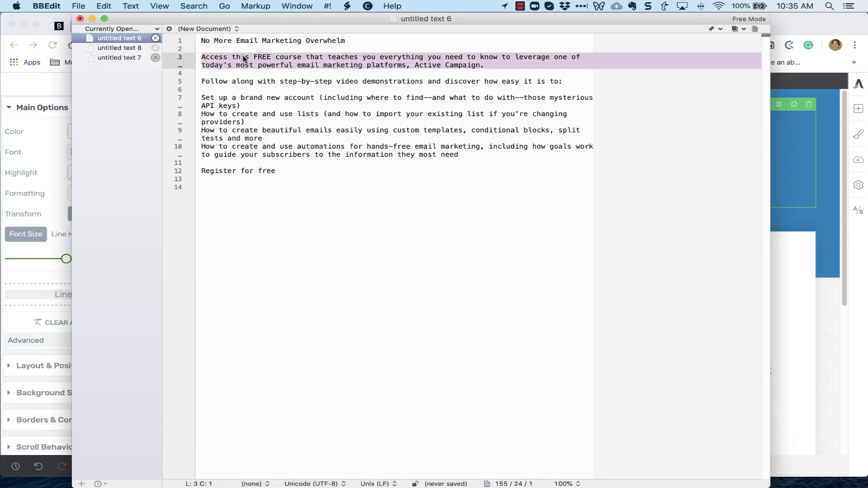
pyautogui.click(782, 159)
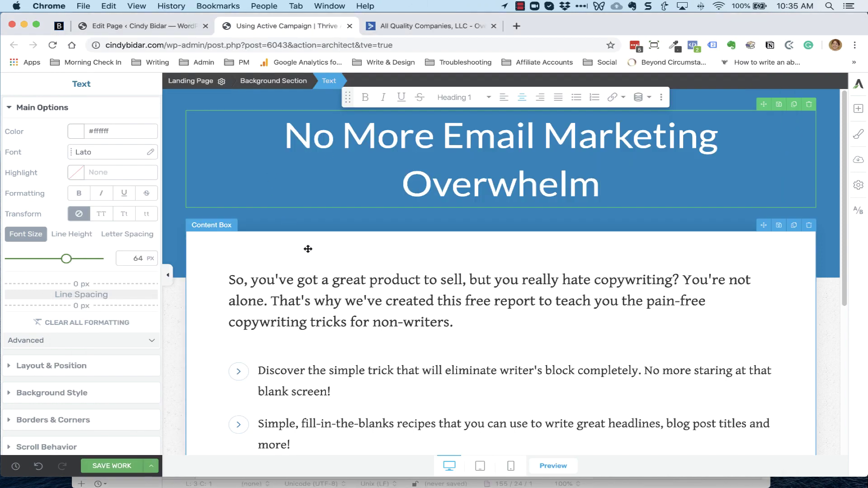
# Reword the orange button to 'REGISTER FOR FREE & GET INSTANT ACCESS TO THE TRAINING'
pyautogui.click(308, 248)
pyautogui.scroll(-10, 452, 271)
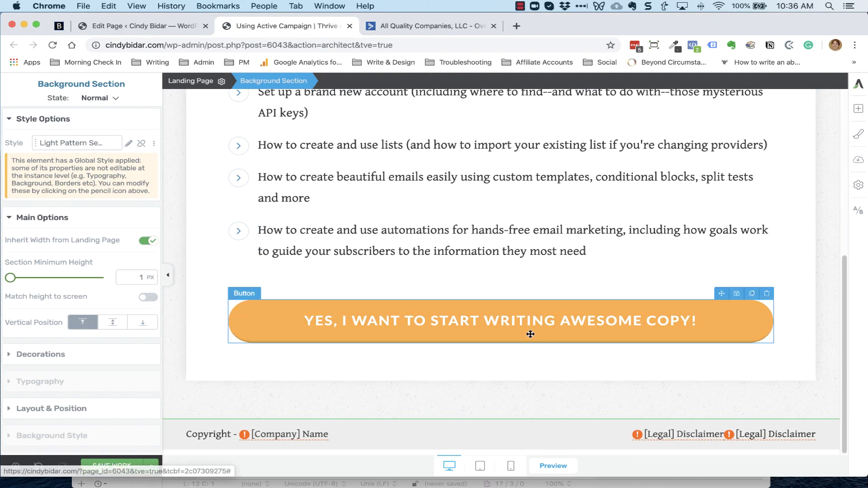
pyautogui.doubleClick(512, 323)
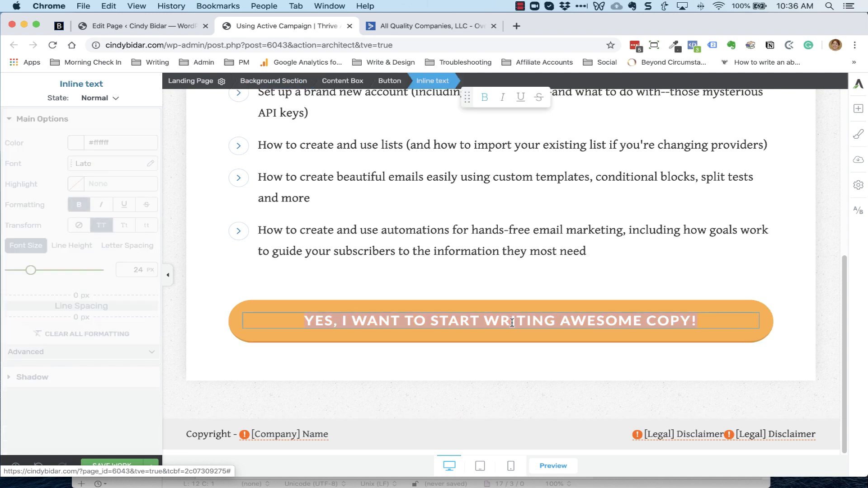
pyautogui.press('super+v')
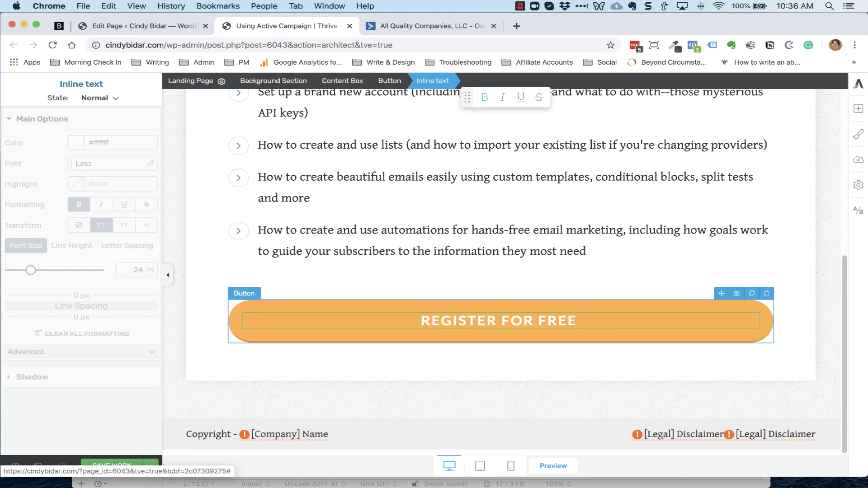
pyautogui.write('& GET')
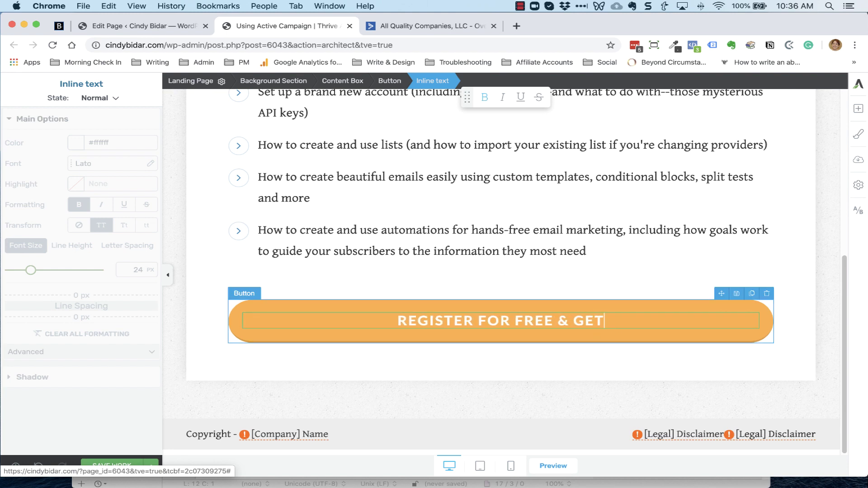
pyautogui.write(' INSTANT A')
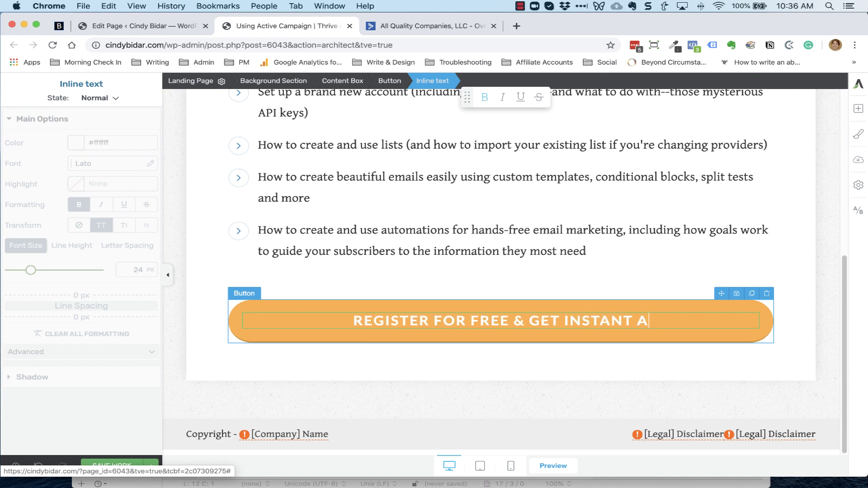
pyautogui.write('CCESS TO THE TR')
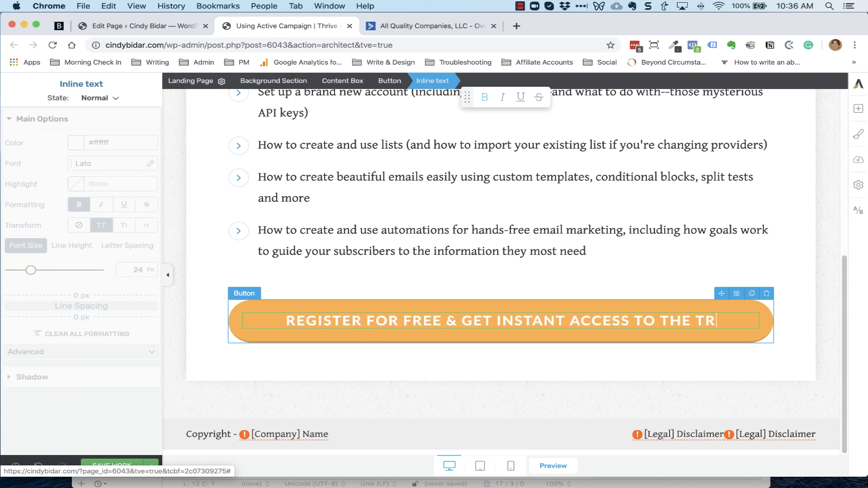
pyautogui.write('AINING')
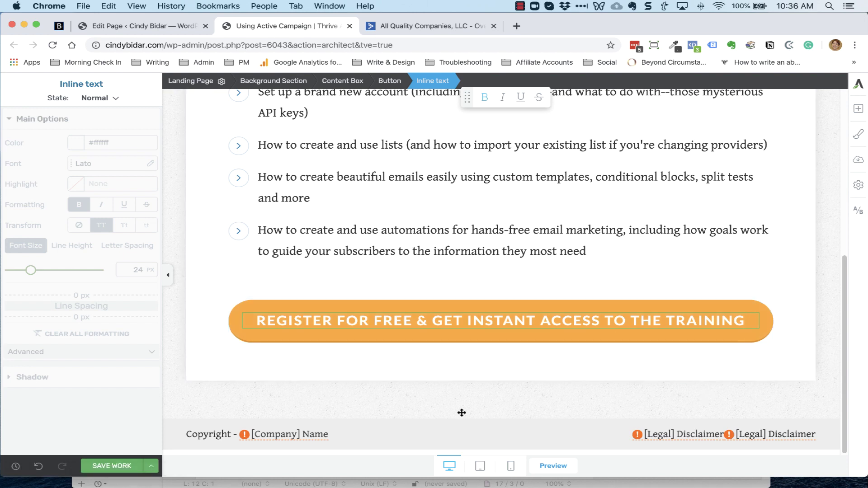
pyautogui.scroll(-1, 462, 413)
# Remove the orange button's link action and add a popup action in its place
pyautogui.click(256, 337)
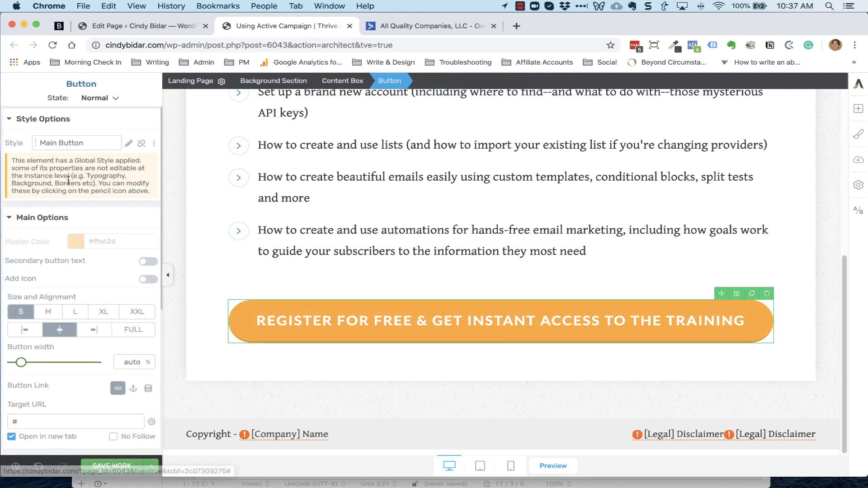
pyautogui.scroll(-3, 70, 270)
pyautogui.scroll(-3, 67, 276)
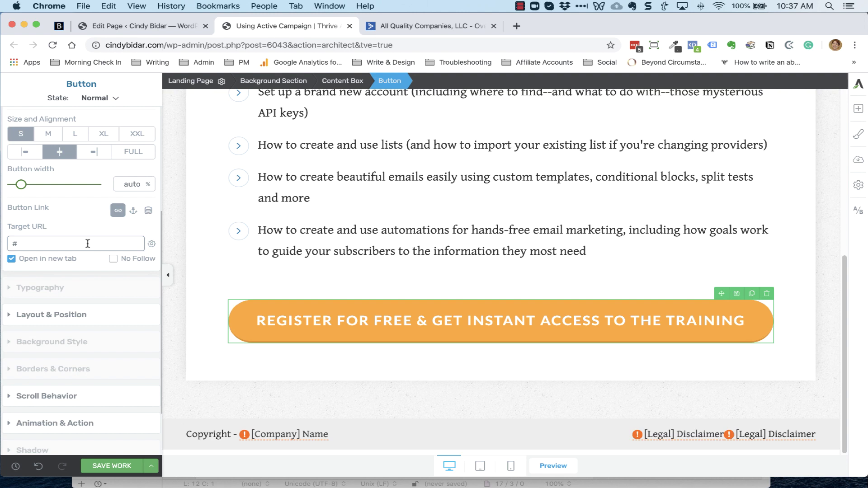
pyautogui.scroll(-3, 86, 253)
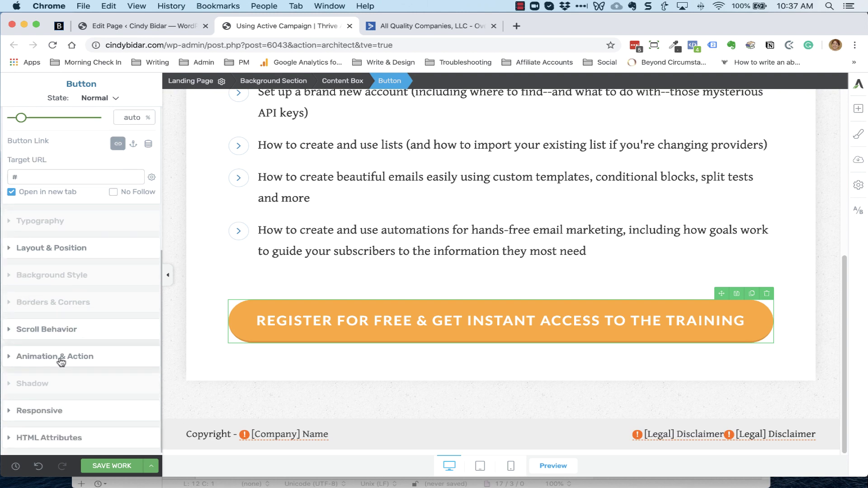
pyautogui.click(60, 358)
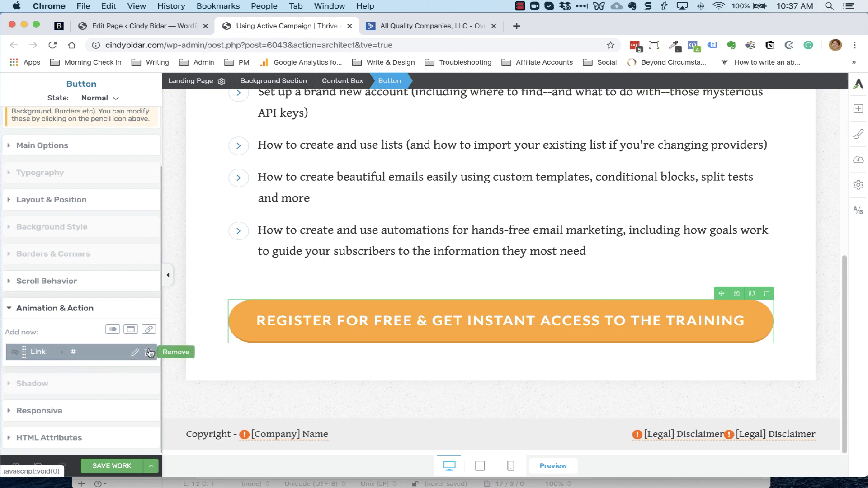
pyautogui.click(149, 352)
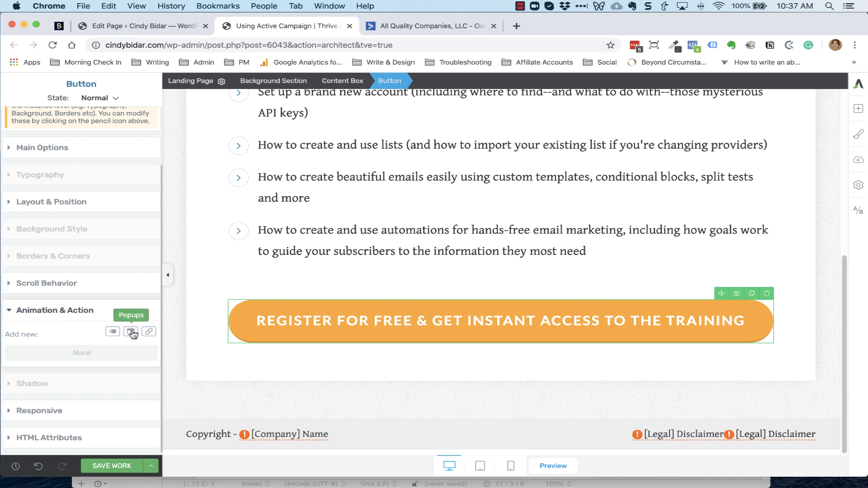
pyautogui.click(132, 333)
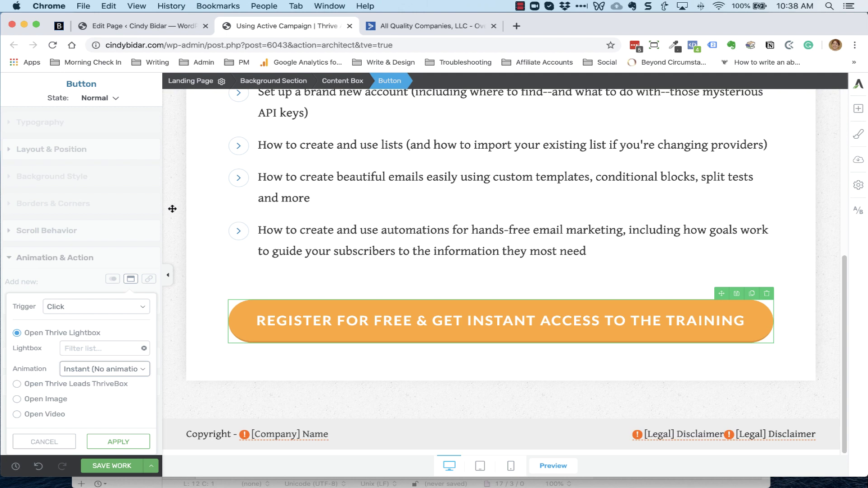
pyautogui.click(145, 26)
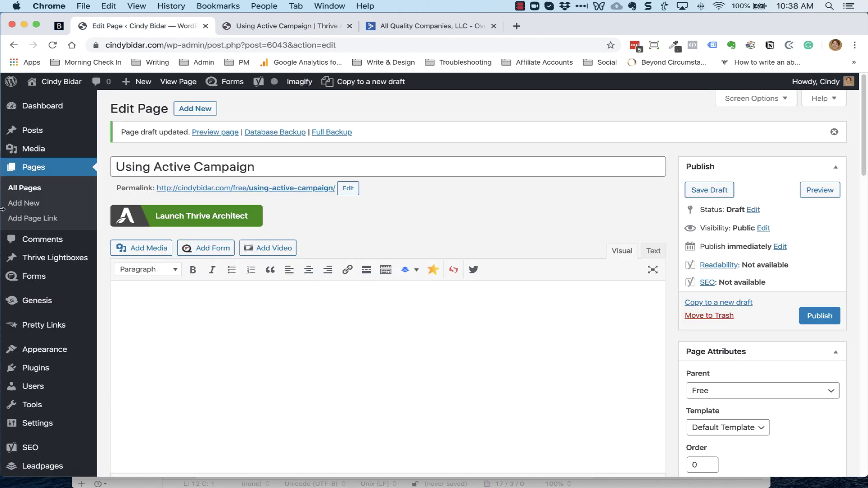
# Create a new Thrive Lightbox titled 'Active Campaign Training' and save it as a draft
pyautogui.moveTo(50, 259)
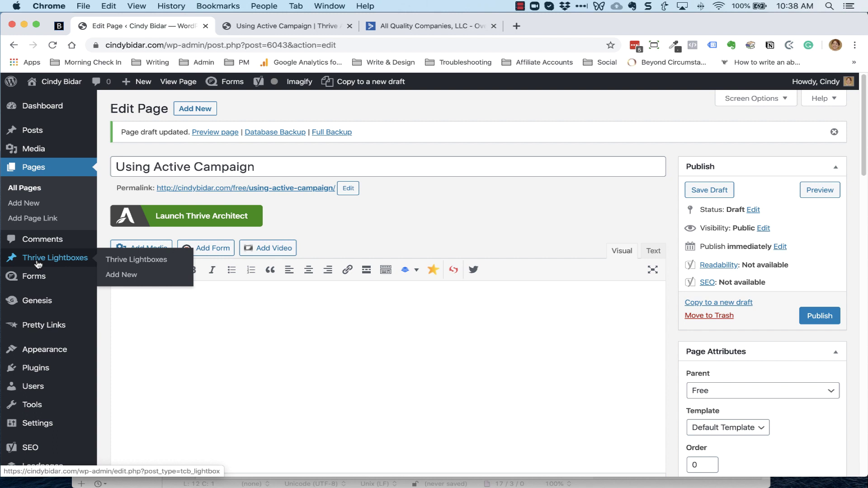
pyautogui.keyDown('super'); pyautogui.click(126, 277); pyautogui.keyUp('super')
pyautogui.click(442, 26)
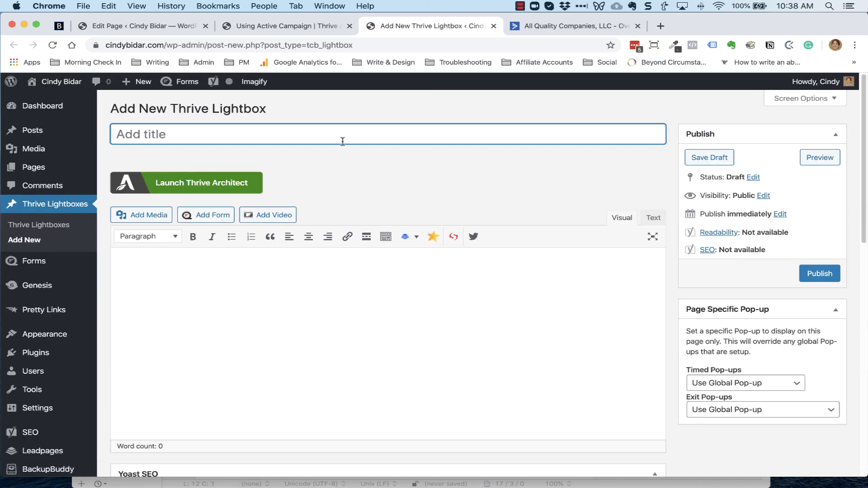
pyautogui.write('Active Campai')
pyautogui.press('BackSpace')
pyautogui.press('BackSpace')
pyautogui.press('BackSpace')
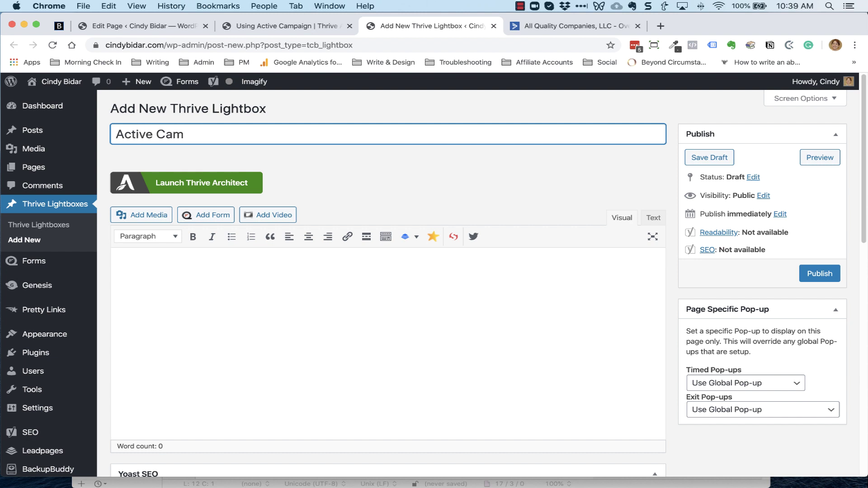
pyautogui.write('paign Training')
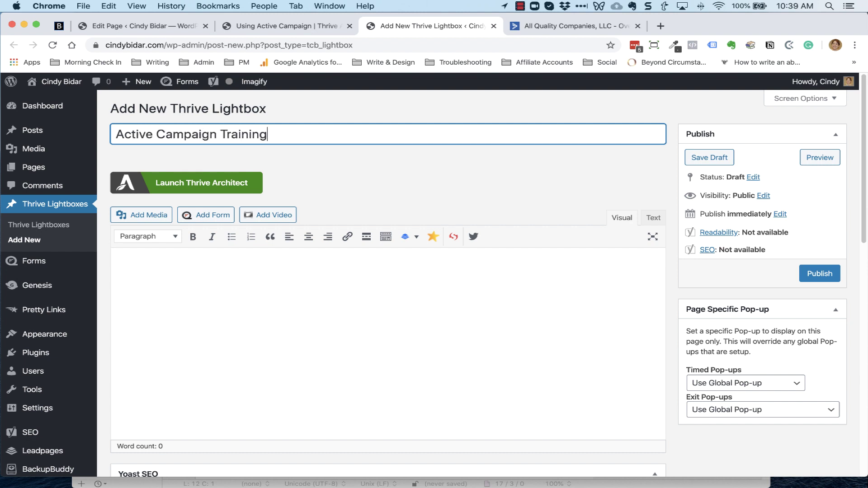
pyautogui.click(716, 162)
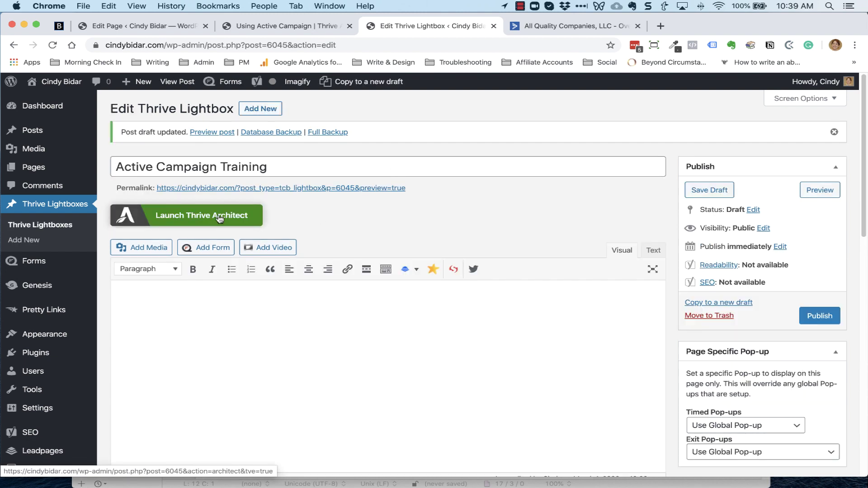
# Add a centred Heading 2 reading 'Enter Your Name and Email For Instant Access' to the lightbox
pyautogui.click(220, 218)
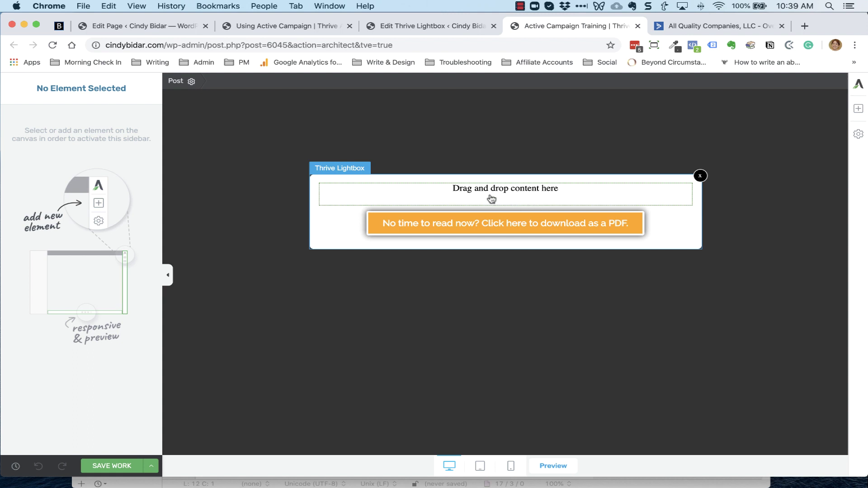
pyautogui.click(856, 109)
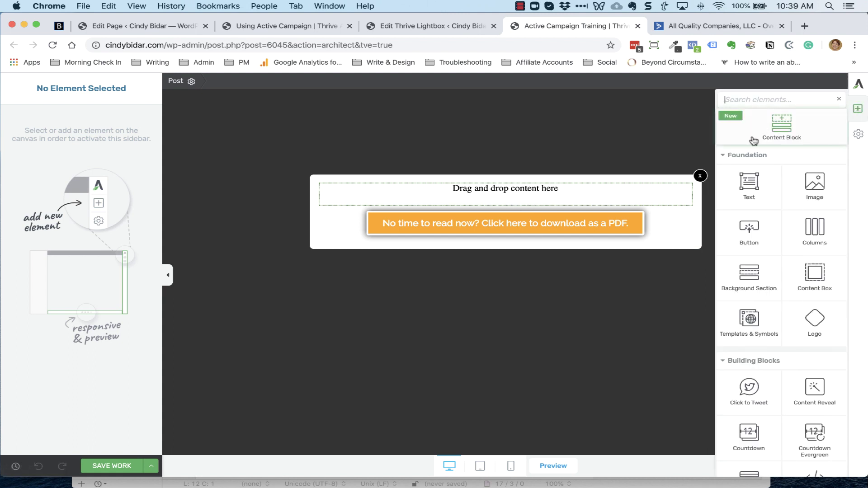
pyautogui.moveTo(749, 183); pyautogui.dragTo(523, 209)
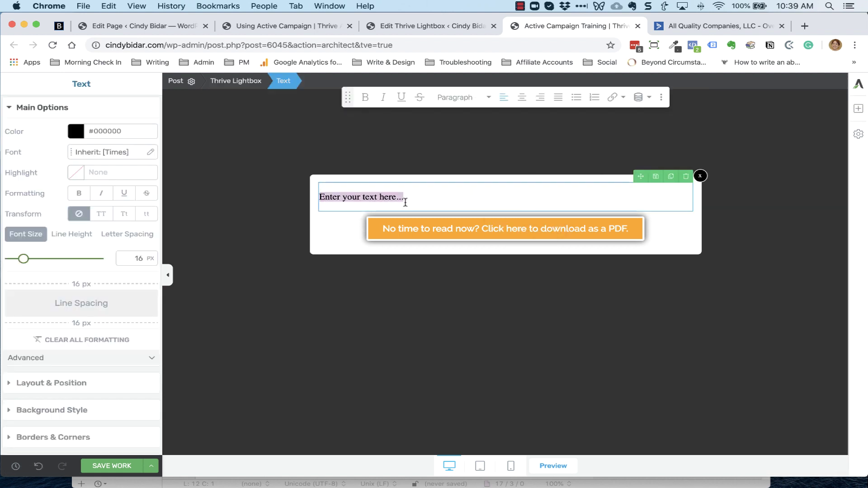
pyautogui.write('Enter Yo')
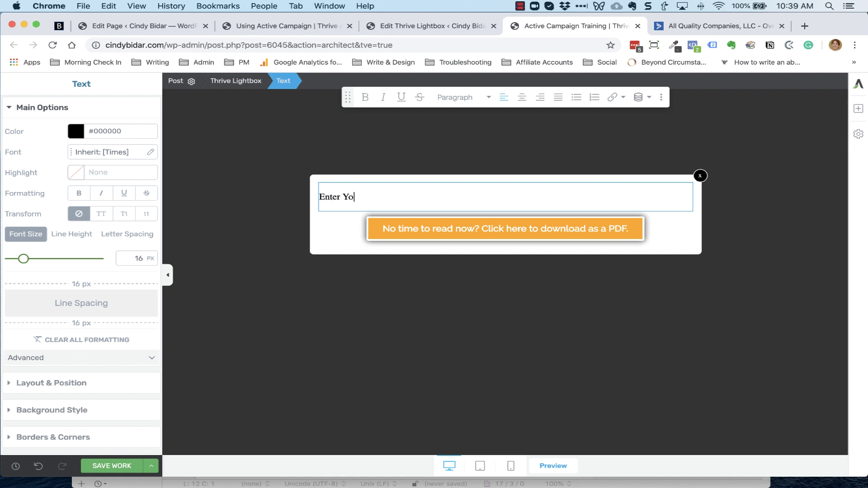
pyautogui.write('ur Name and Email For Insta')
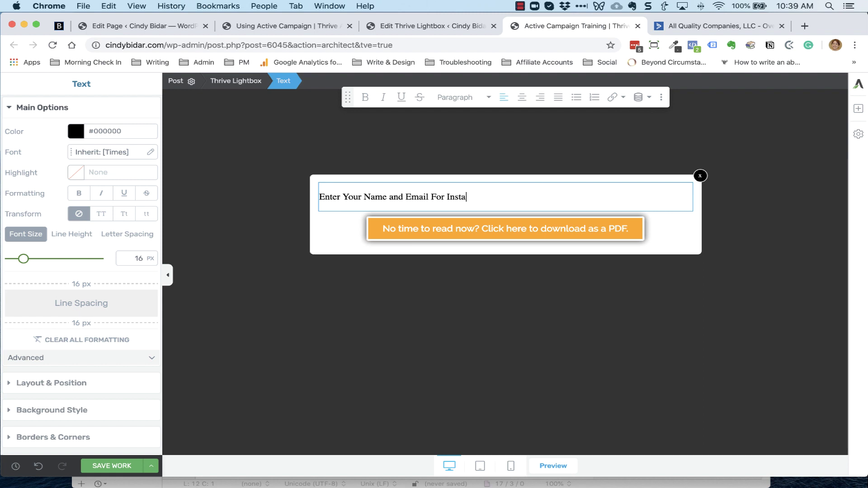
pyautogui.write('nt Access')
pyautogui.tripleClick(374, 199)
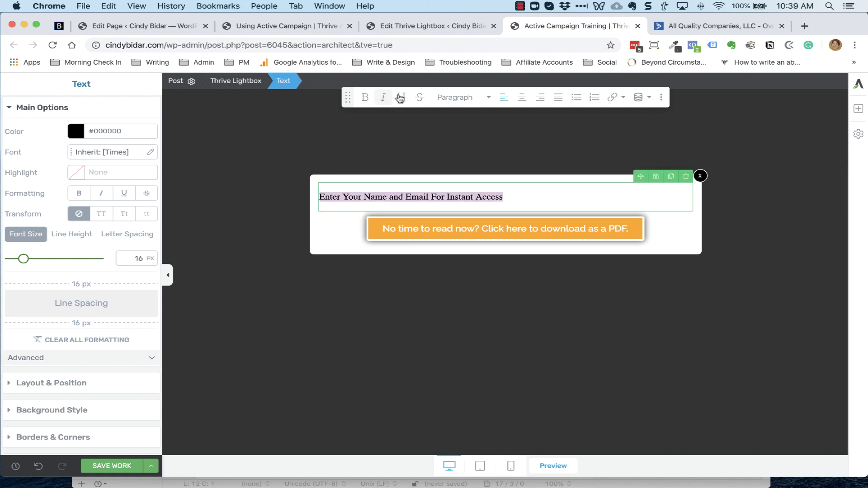
pyautogui.click(456, 98)
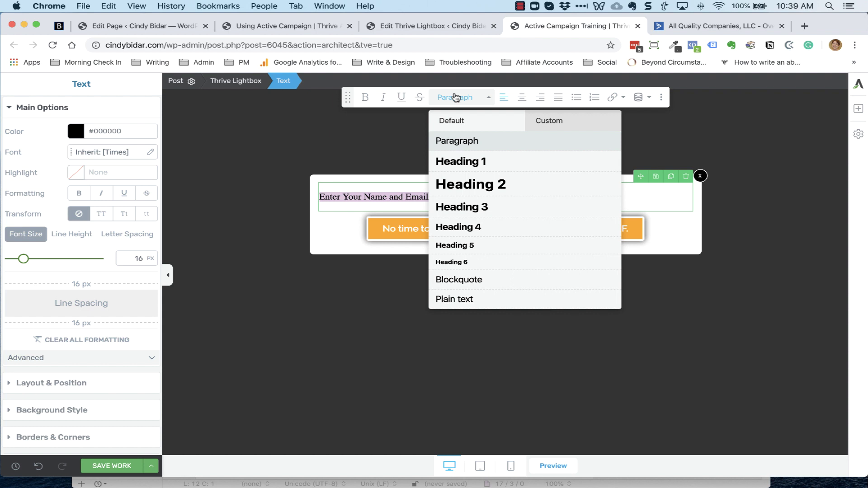
pyautogui.click(478, 189)
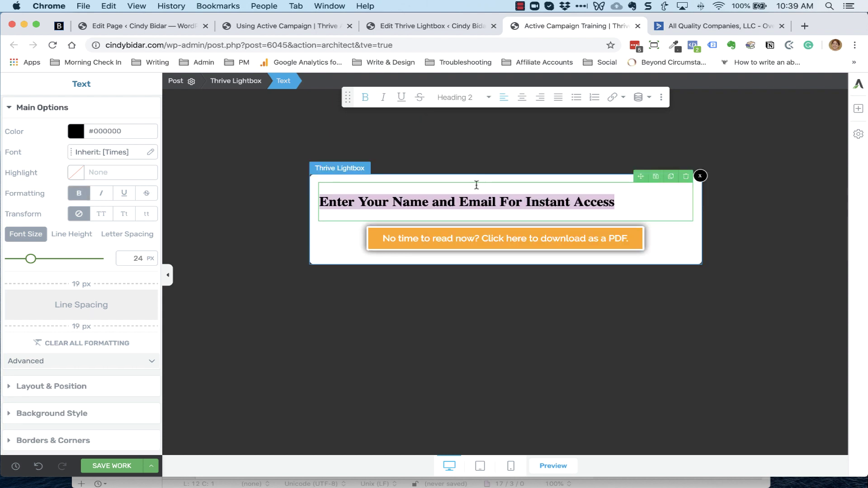
pyautogui.click(522, 97)
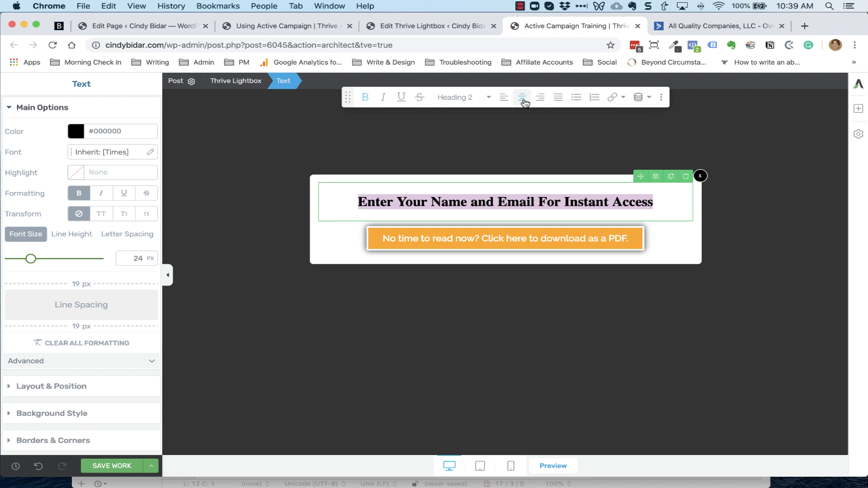
pyautogui.click(863, 109)
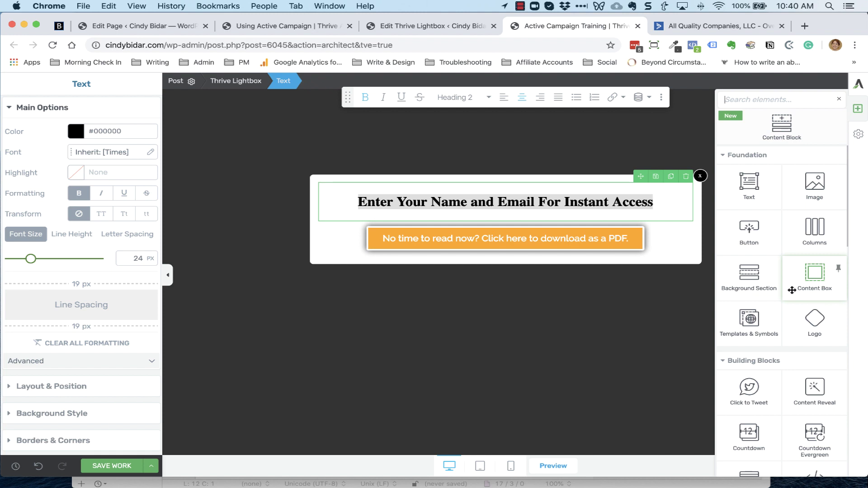
# Add a Lead Generation form to the lightbox, connect it to ActiveCampaign, and pick the mailing list
pyautogui.scroll(-10, 792, 290)
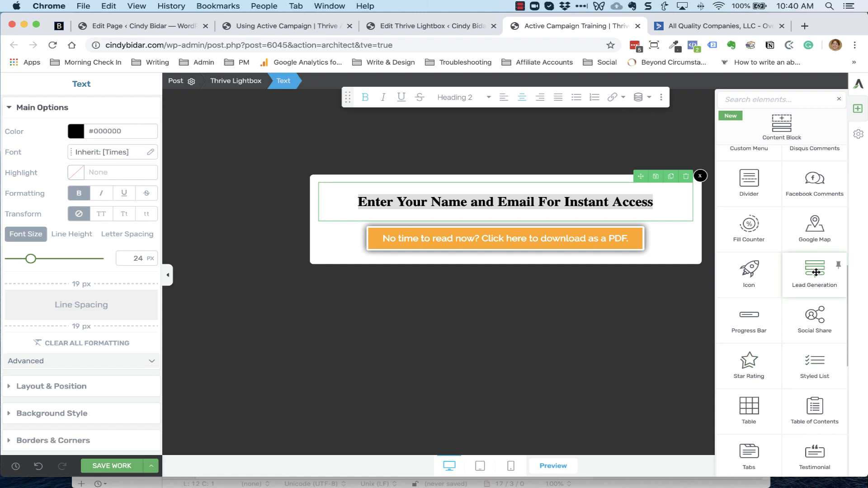
pyautogui.moveTo(816, 271); pyautogui.dragTo(468, 227)
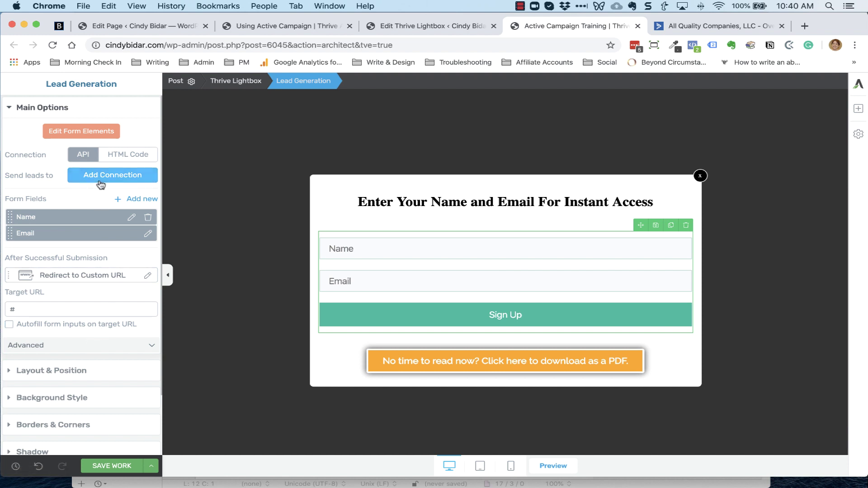
pyautogui.click(119, 177)
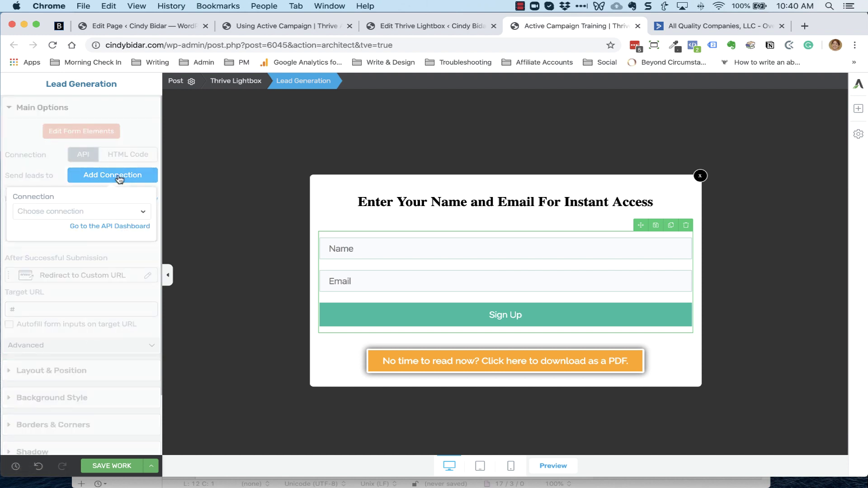
pyautogui.click(144, 212)
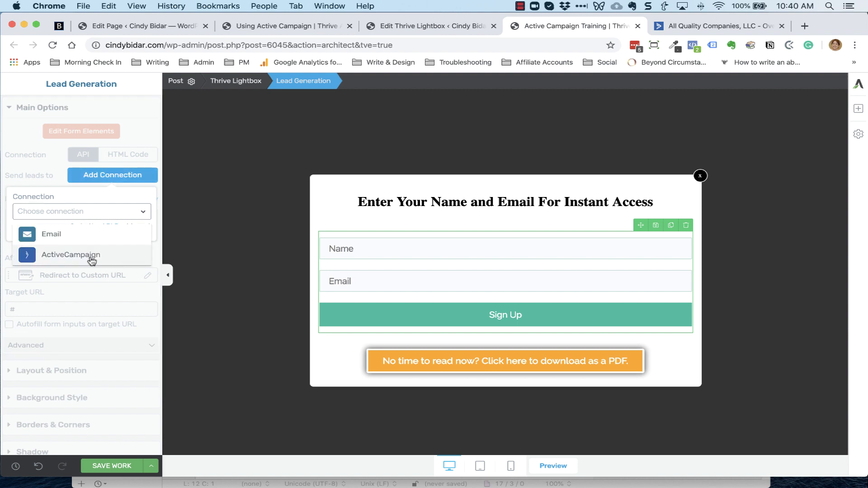
pyautogui.click(50, 257)
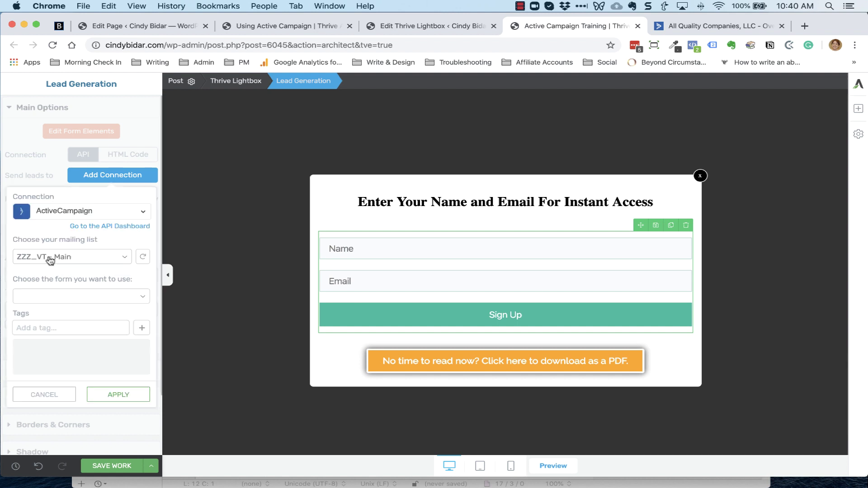
pyautogui.click(111, 257)
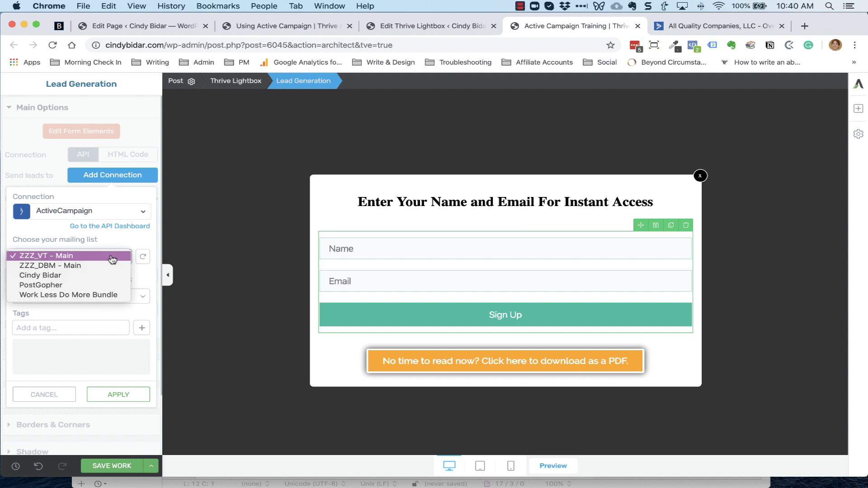
pyautogui.click(76, 276)
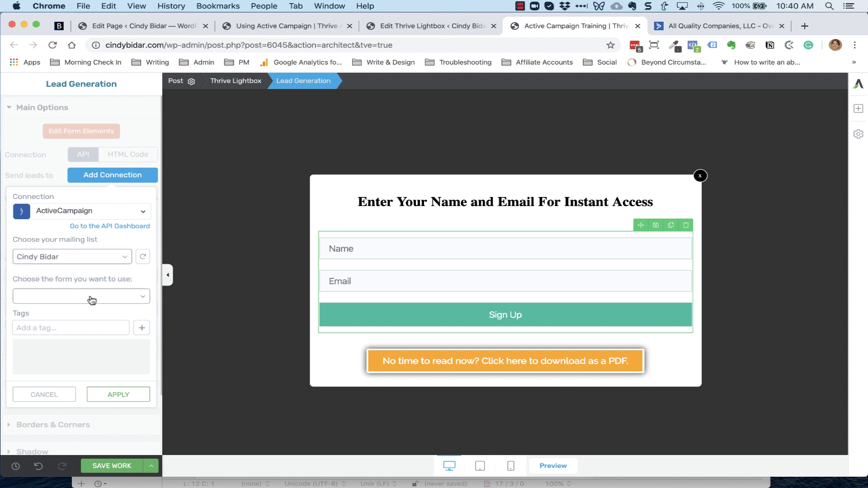
# Tag new subscribers with 'Opt-In: Active Campaign Training' and apply the ActiveCampaign connection
pyautogui.click(88, 325)
pyautogui.write('O')
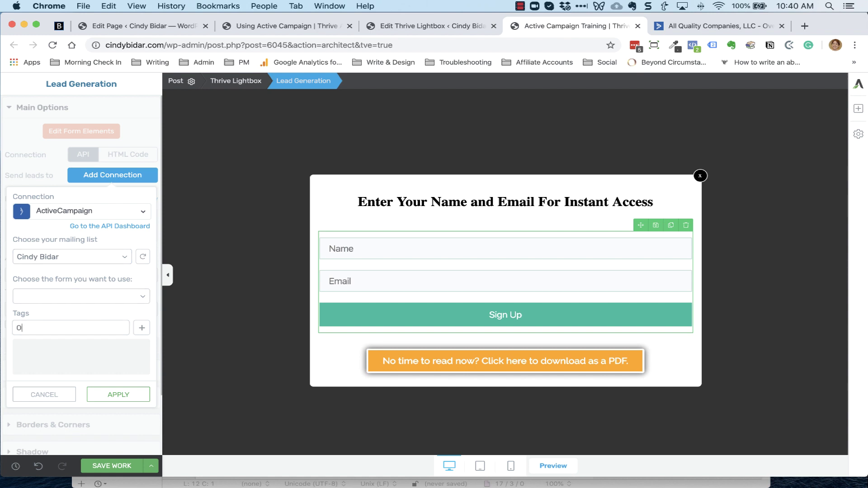
pyautogui.write('pt-In: Active Camp')
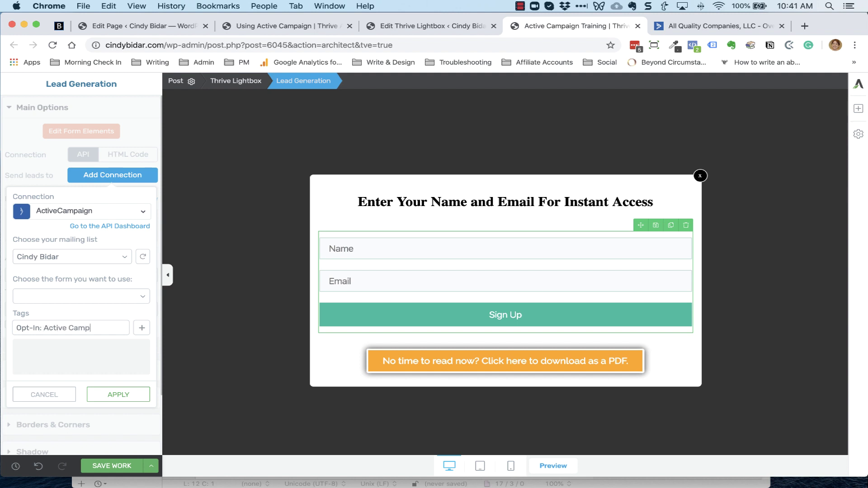
pyautogui.write('ain')
pyautogui.write('n Tra')
pyautogui.write('ining')
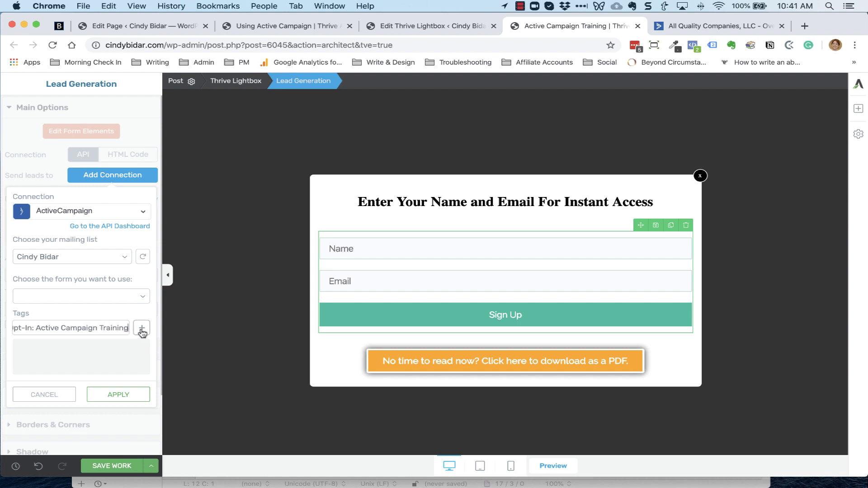
pyautogui.click(142, 330)
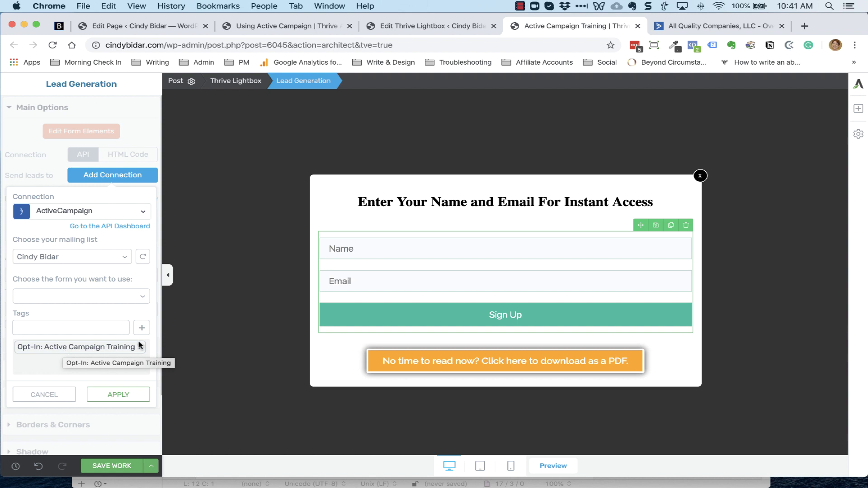
pyautogui.click(123, 396)
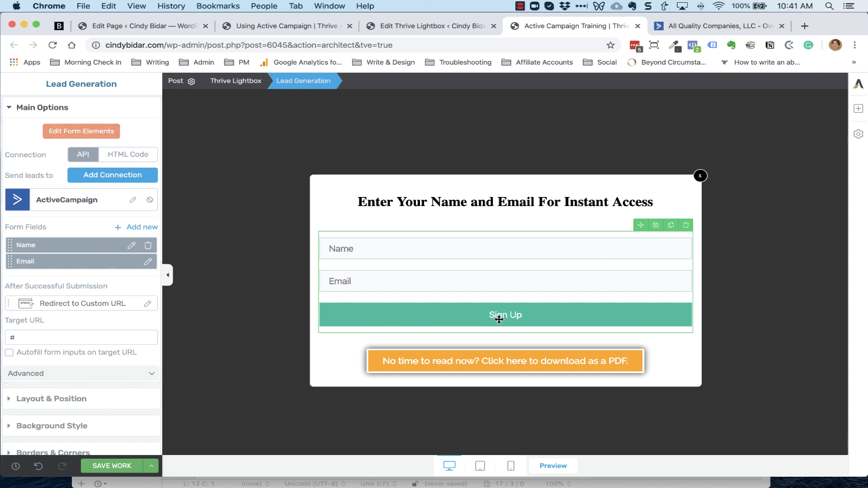
# Change the form's Sign Up button label to 'GIVE ME THE TRAINING!'
pyautogui.click(81, 131)
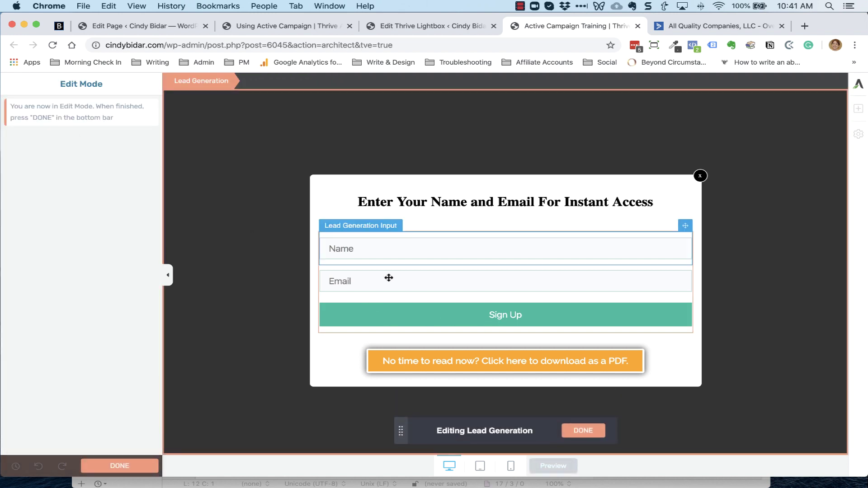
pyautogui.click(507, 315)
pyautogui.click(500, 317)
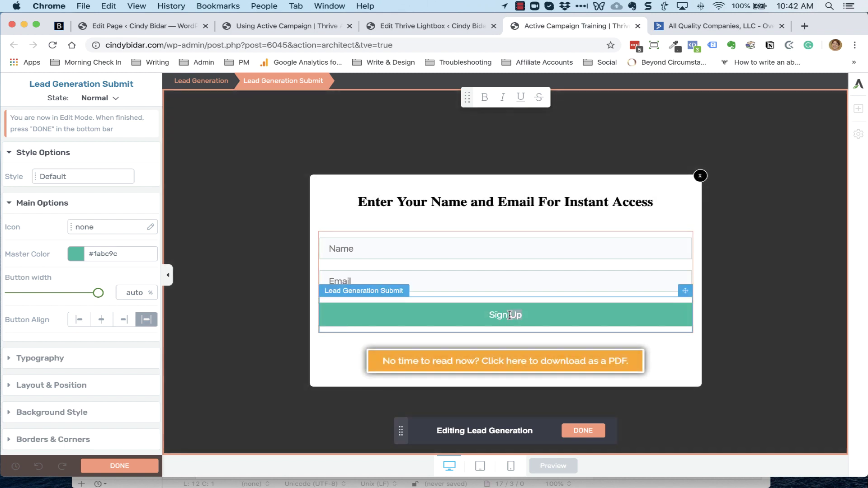
pyautogui.tripleClick(509, 315)
pyautogui.press('BackSpace')
pyautogui.press('BackSpace')
pyautogui.press('BackSpace')
pyautogui.write('GIVE ME THE TRAINING!')
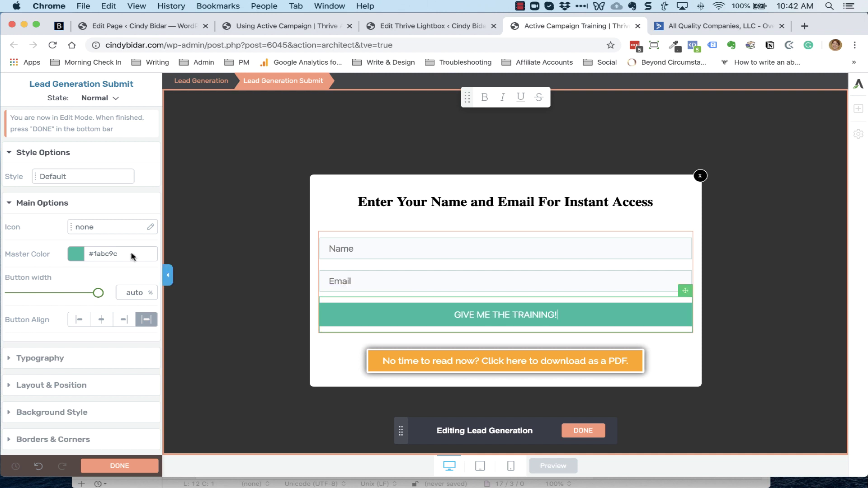
# Make the submit button red and set its corner radius to 6
pyautogui.click(75, 257)
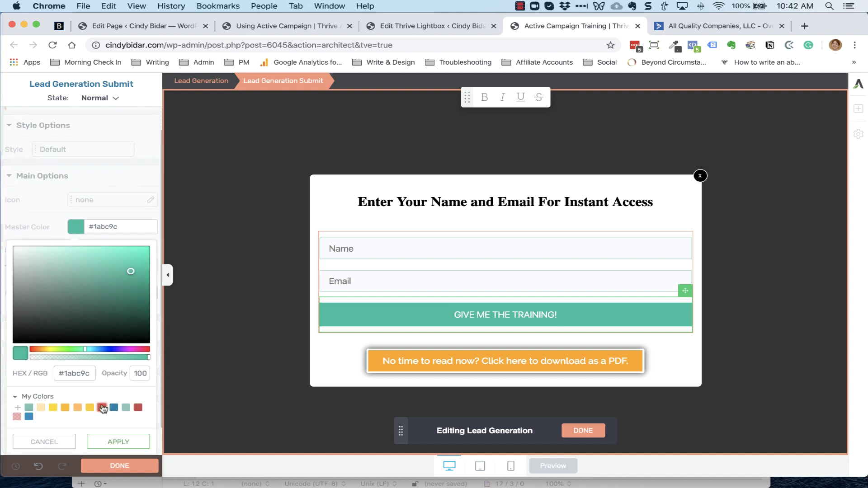
pyautogui.click(102, 408)
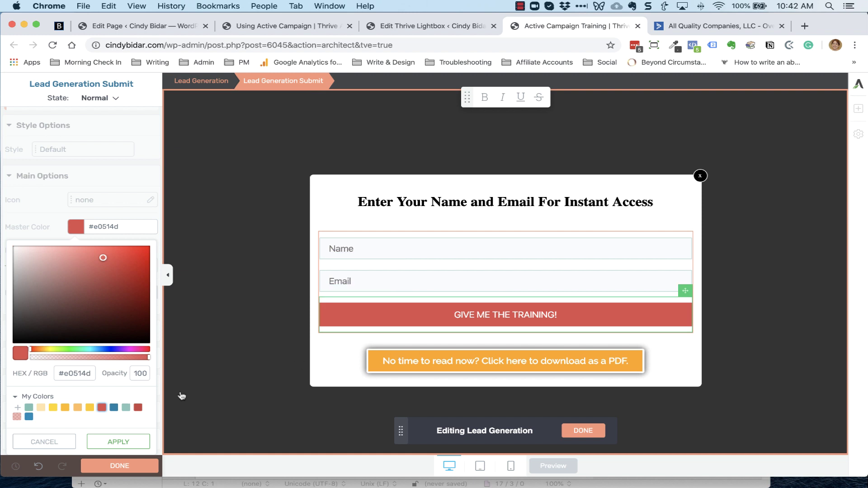
pyautogui.click(118, 443)
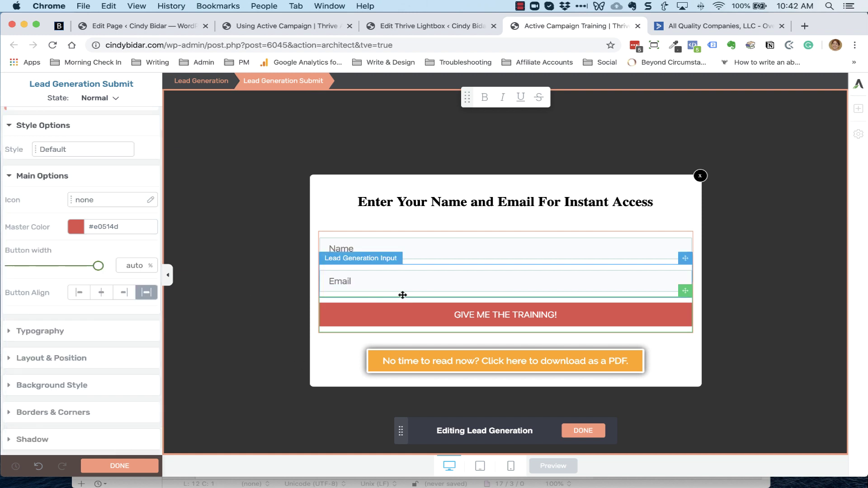
pyautogui.scroll(-2, 127, 338)
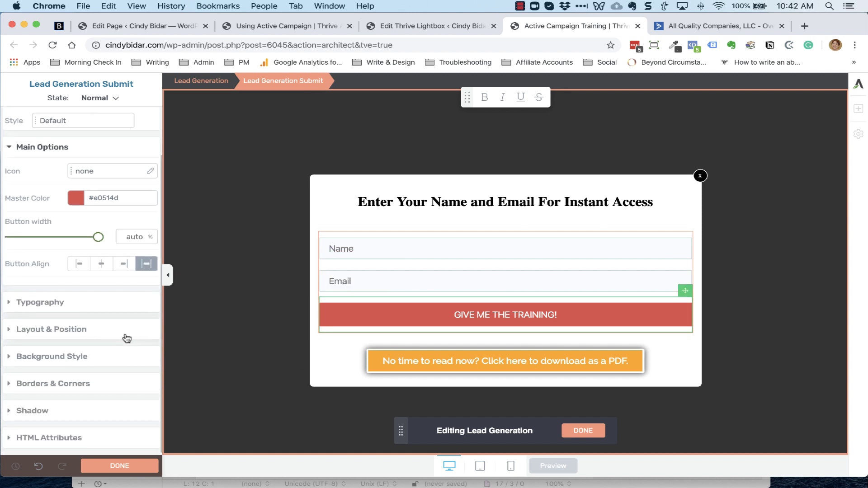
pyautogui.click(60, 384)
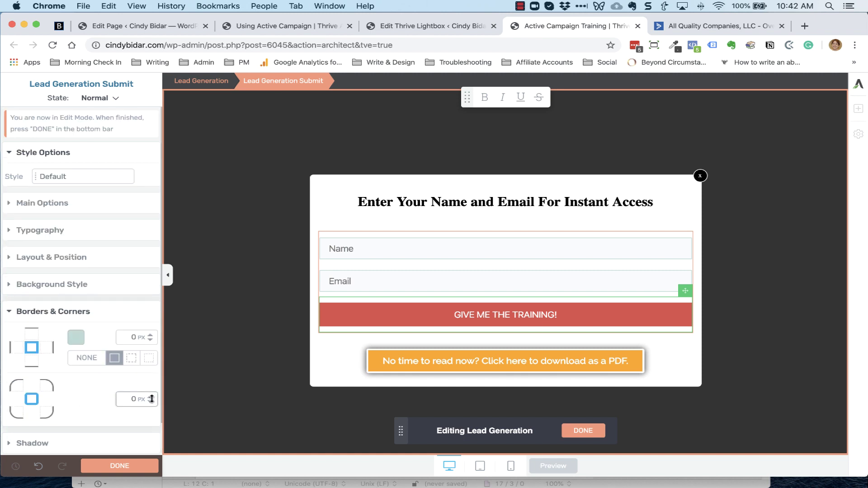
pyautogui.moveTo(151, 399); pyautogui.dragTo(153, 389)
pyautogui.write('6')
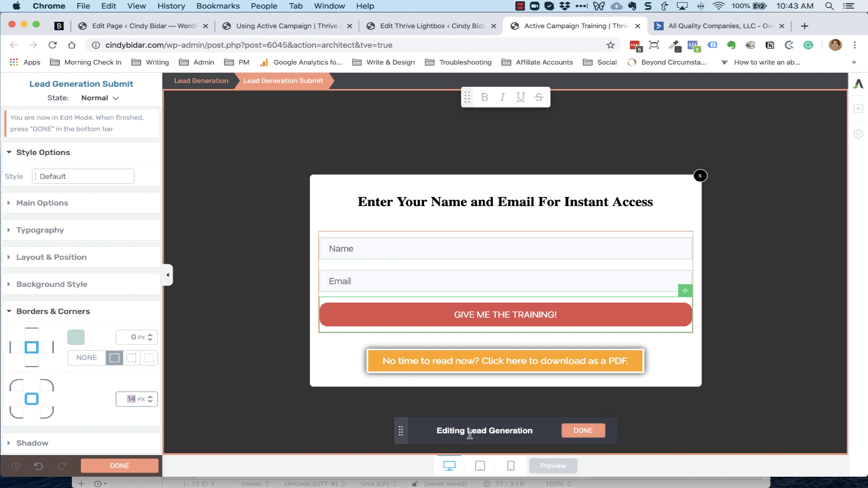
pyautogui.click(587, 437)
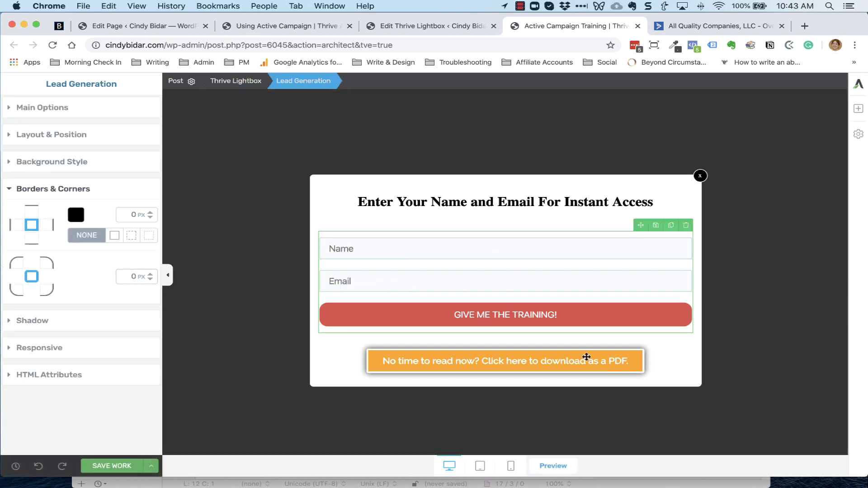
pyautogui.click(61, 110)
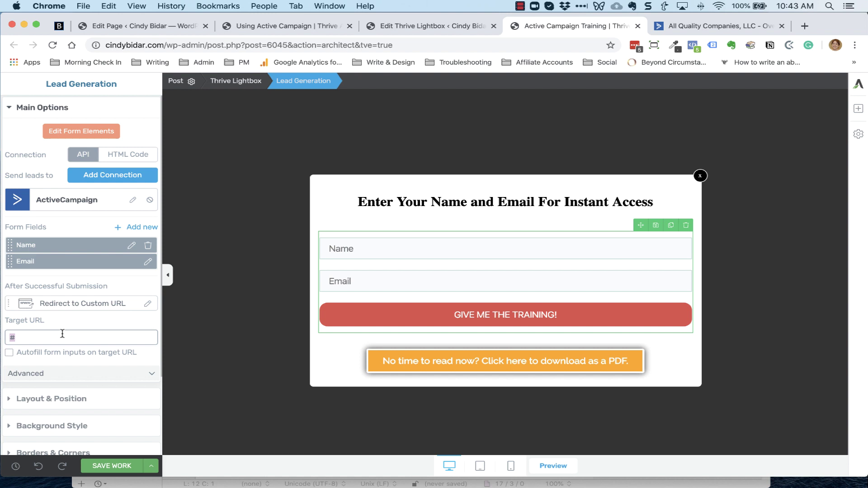
pyautogui.write('HTTP')
pyautogui.press('BackSpace')
pyautogui.press('BackSpace')
pyautogui.press('BackSpace')
pyautogui.press('BackSpace')
pyautogui.write('http://cindybi')
pyautogui.write('dar.com/thx/active-ca')
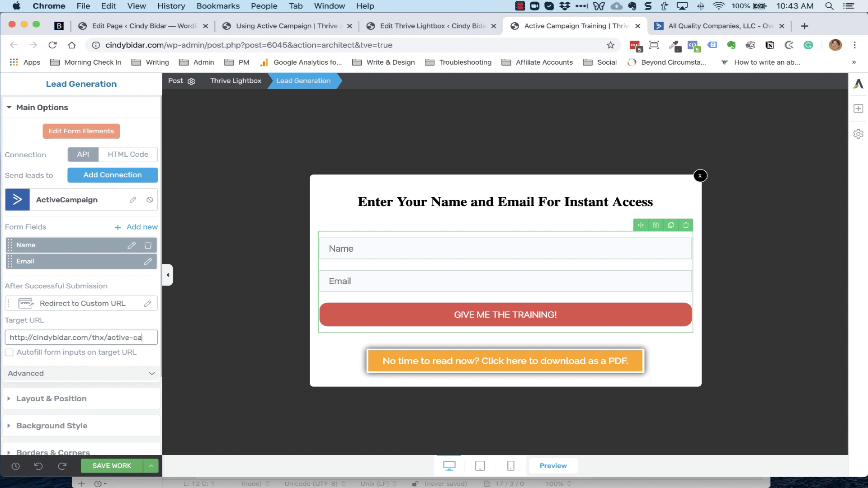
pyautogui.write('mpaign')
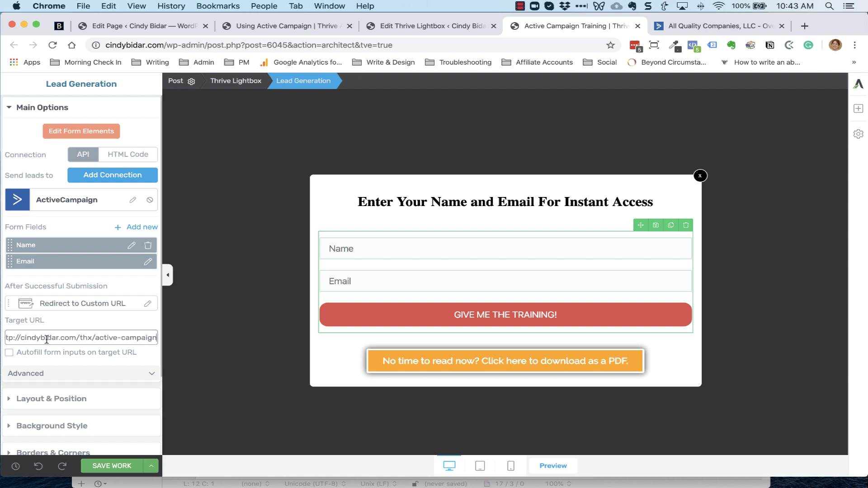
# Copy the thank-you URL and paste it into the BBEdit notes
pyautogui.tripleClick(77, 336)
pyautogui.press('super+c')
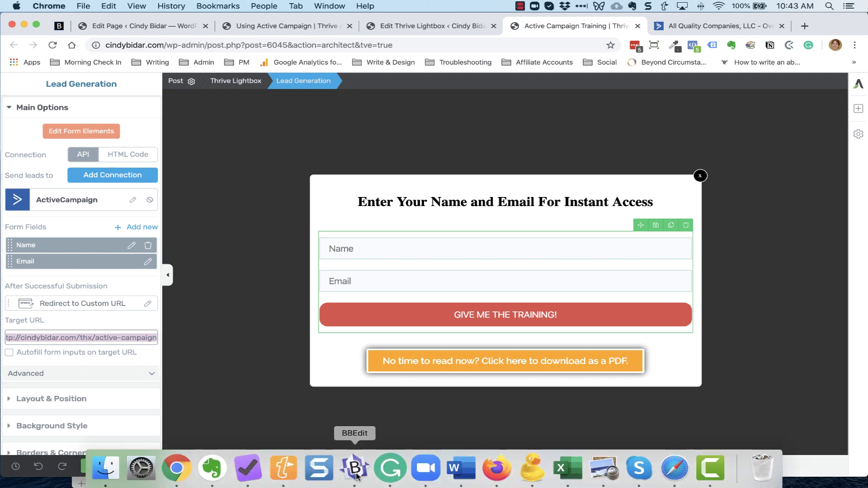
pyautogui.click(355, 470)
pyautogui.click(301, 175)
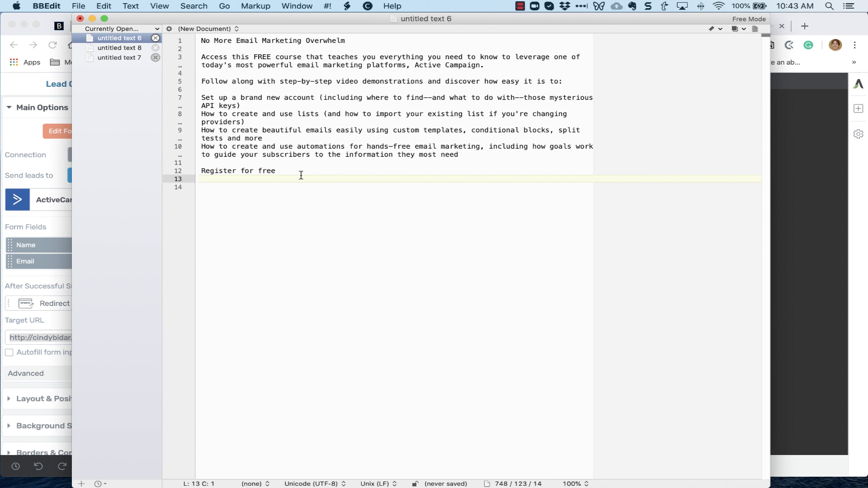
pyautogui.press('Return')
pyautogui.press('Return')
pyautogui.press('super+v')
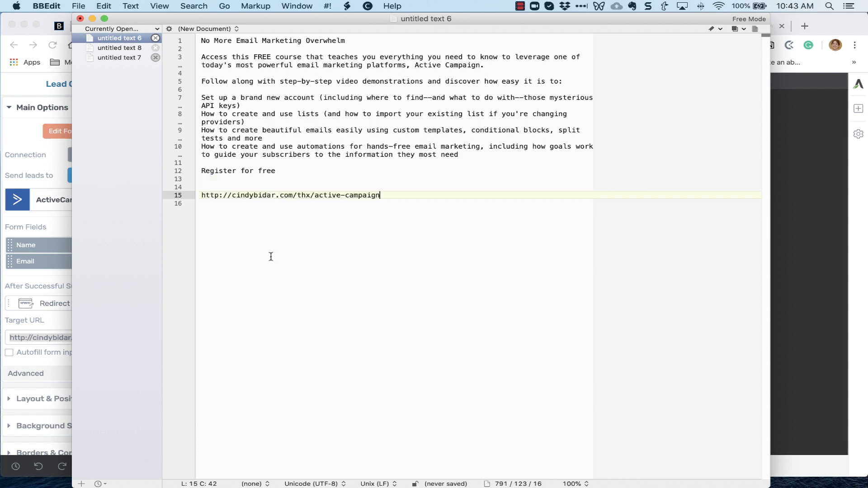
pyautogui.click(795, 261)
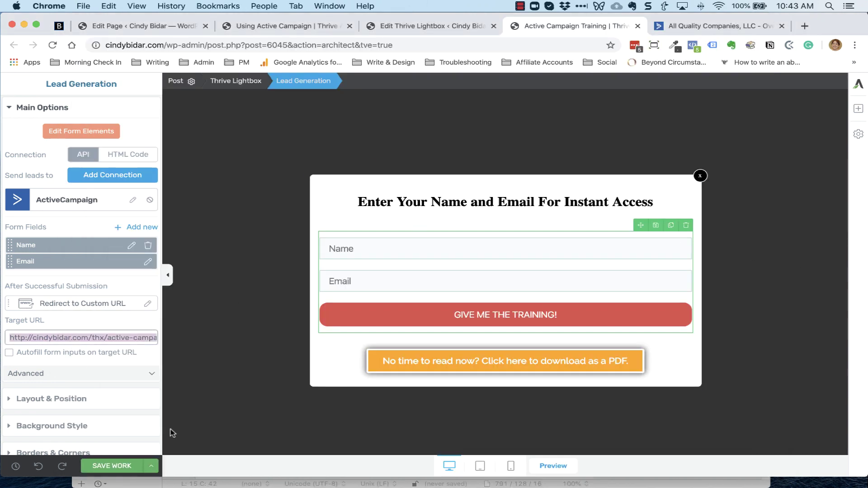
# Save and preview the lightbox, then close the preview tab
pyautogui.click(151, 466)
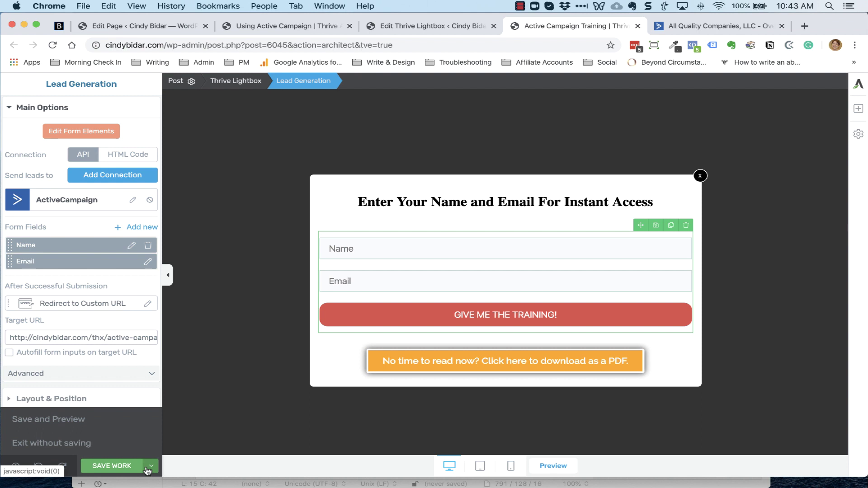
pyautogui.click(62, 420)
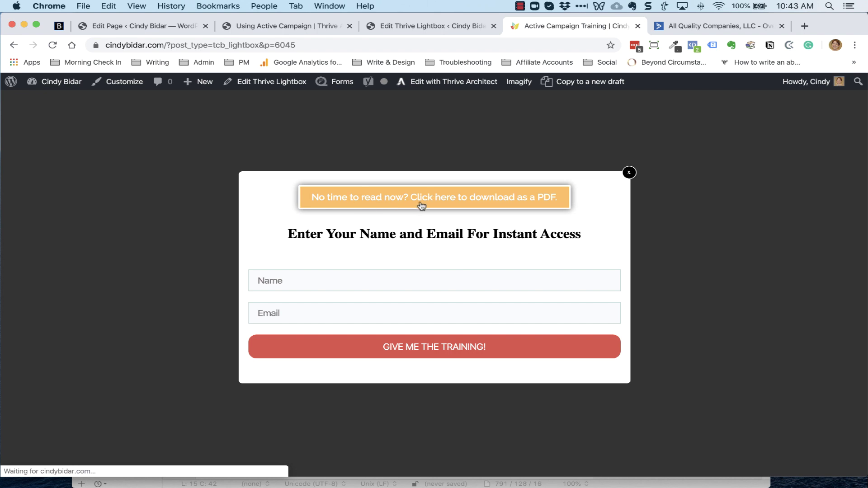
pyautogui.click(637, 26)
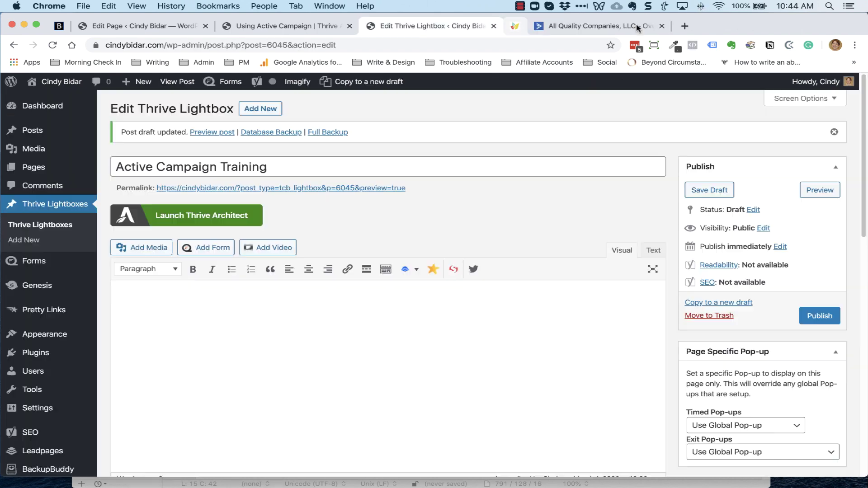
# Save and preview the Using Active Campaign landing page, then reopen it in Thrive Architect
pyautogui.click(493, 26)
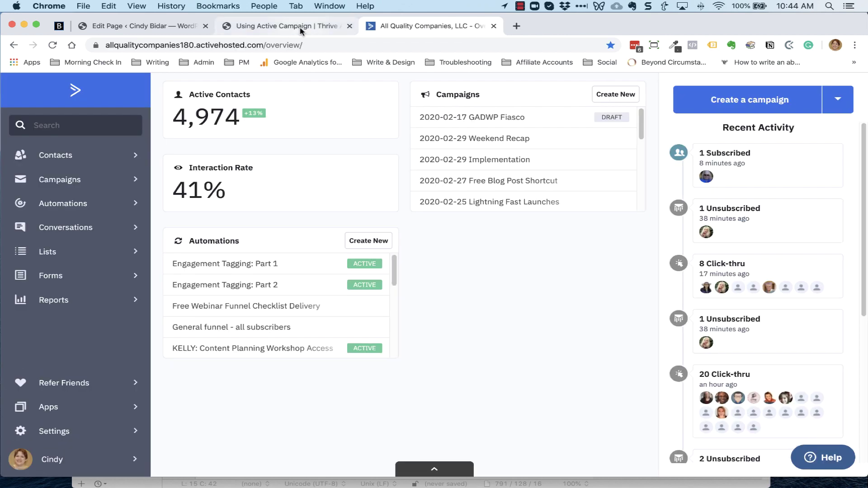
pyautogui.click(292, 26)
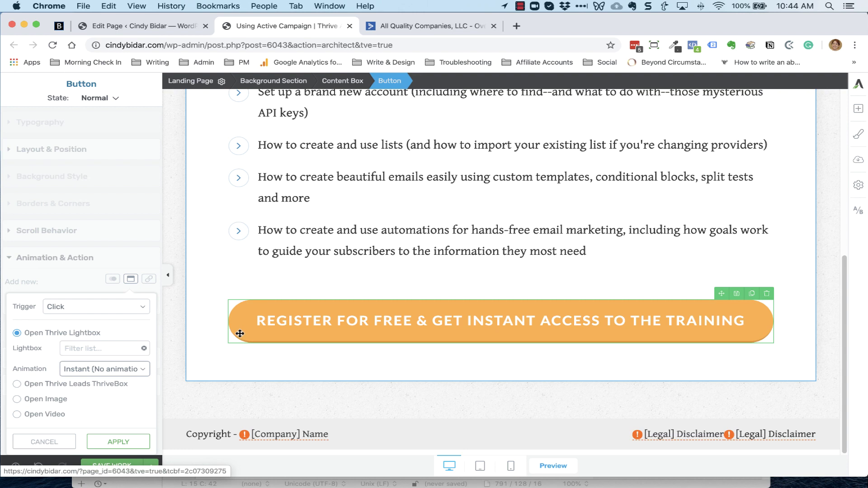
pyautogui.click(34, 442)
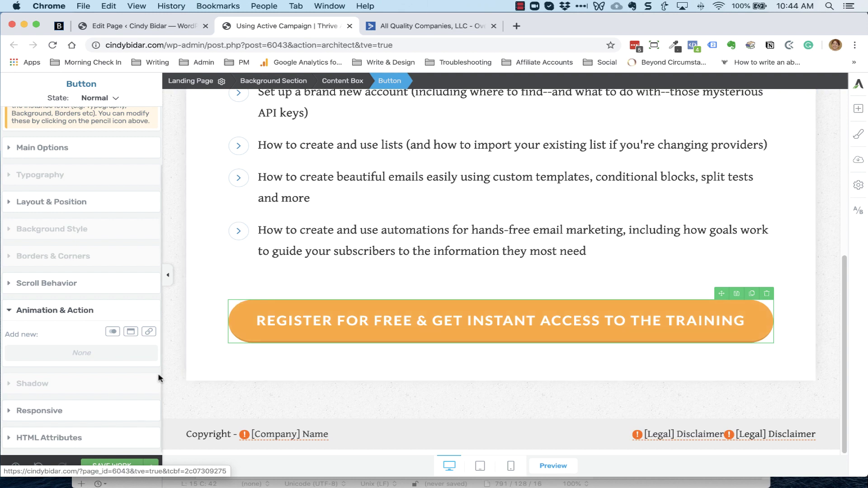
pyautogui.click(151, 466)
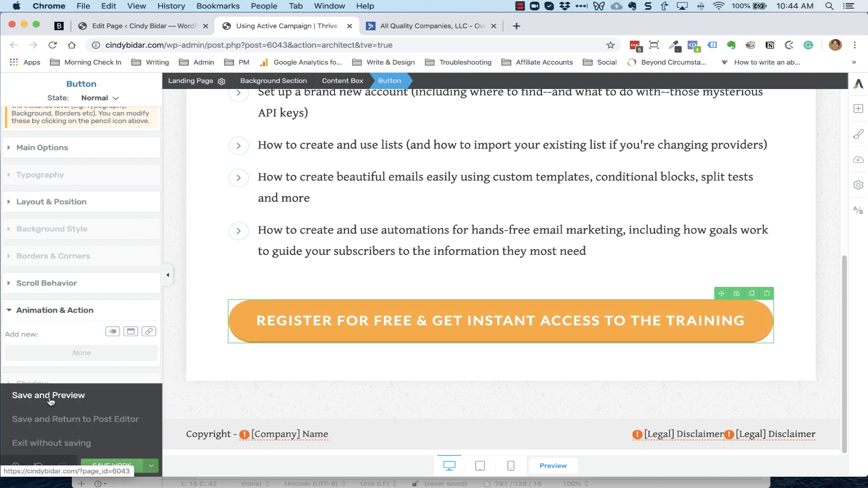
pyautogui.click(51, 400)
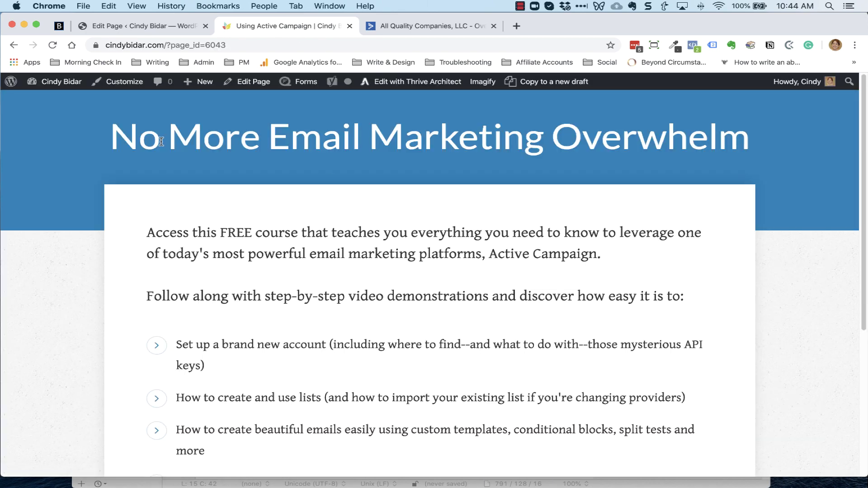
pyautogui.click(408, 84)
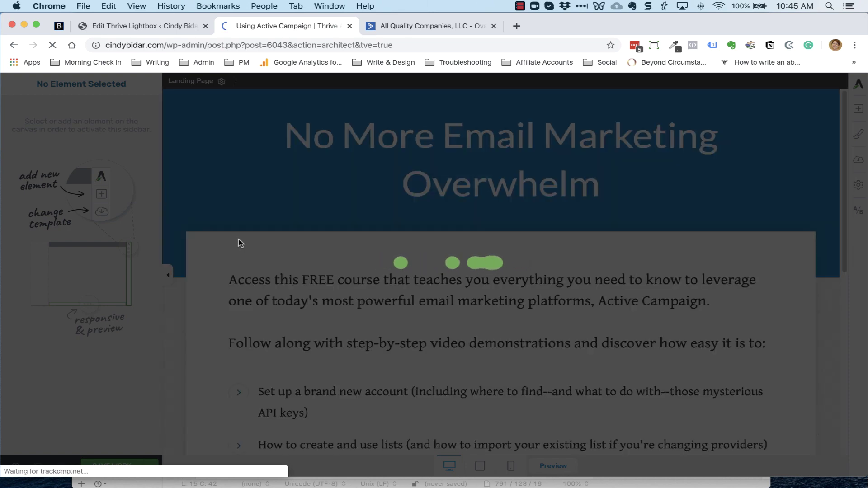
# Give the orange register button an Open Thrive Lightbox click action
pyautogui.scroll(-7, 239, 243)
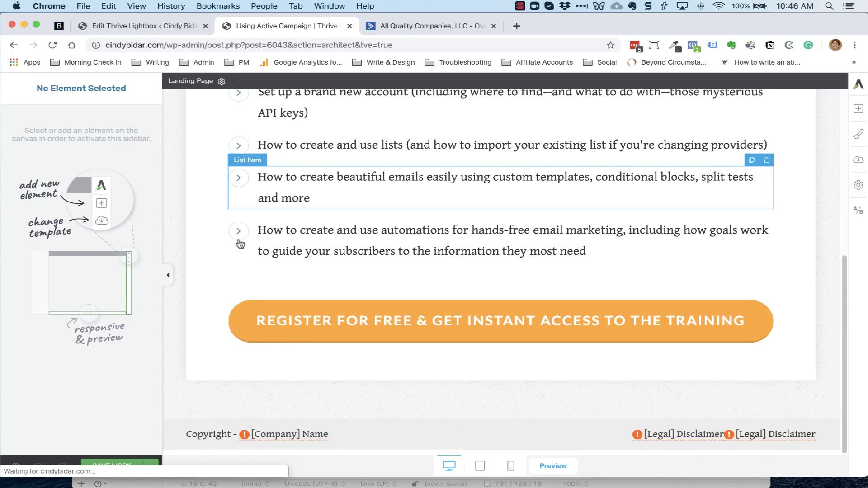
pyautogui.click(240, 333)
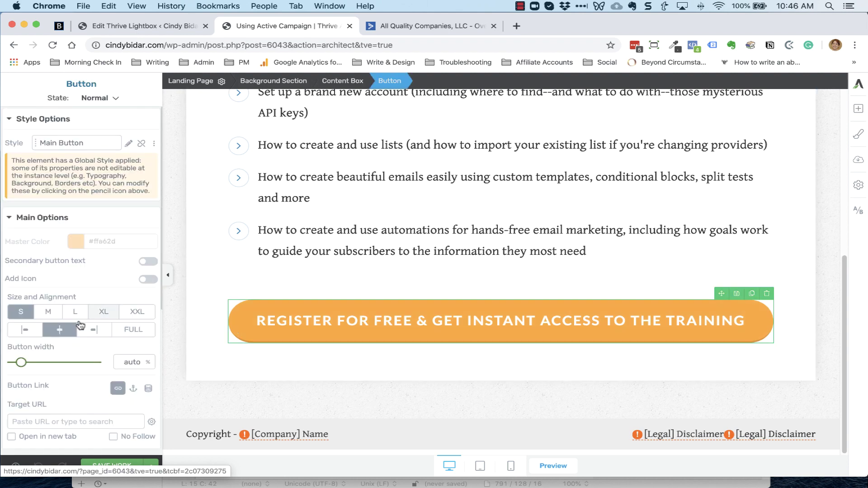
pyautogui.scroll(-5, 80, 324)
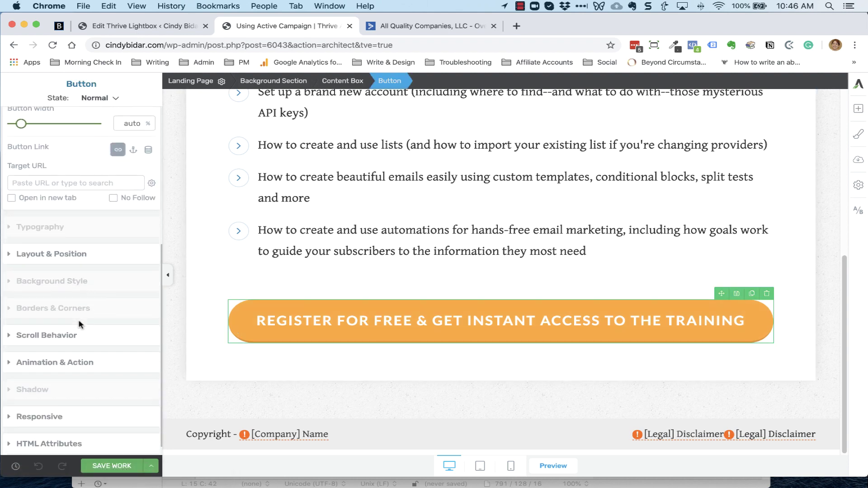
pyautogui.click(79, 358)
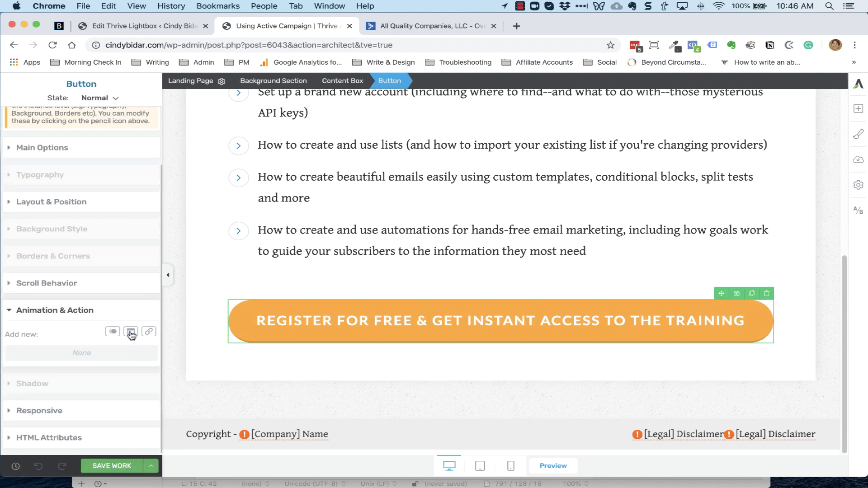
pyautogui.click(131, 333)
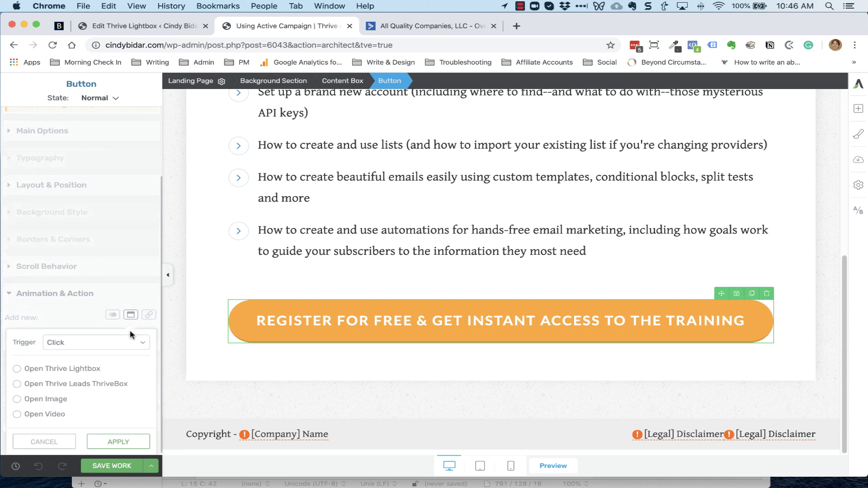
pyautogui.click(17, 369)
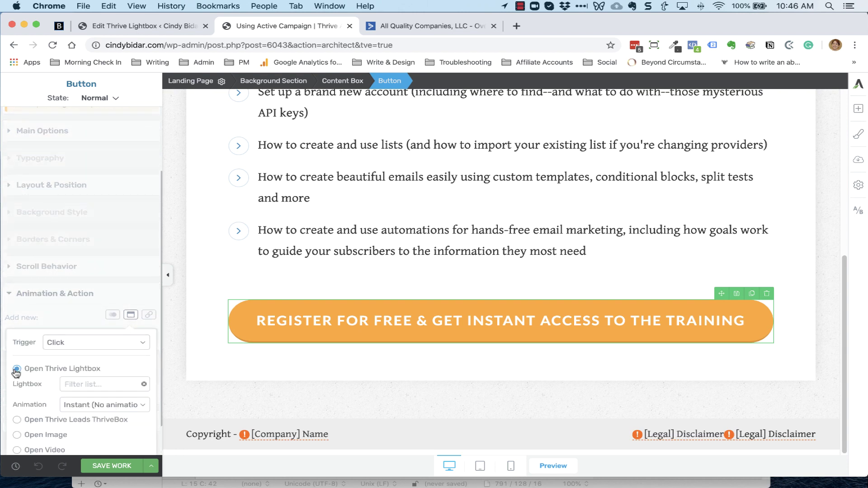
# Target the Active Campaign Training lightbox with Instant animation and apply
pyautogui.click(76, 349)
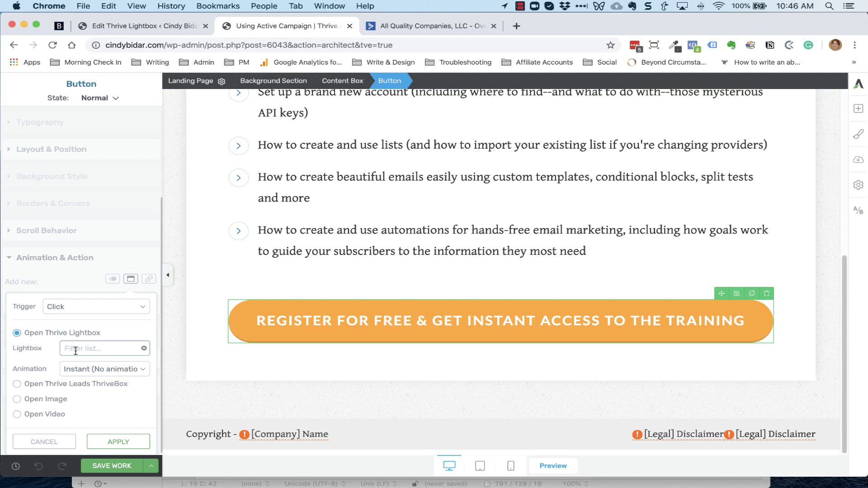
pyautogui.write('ac')
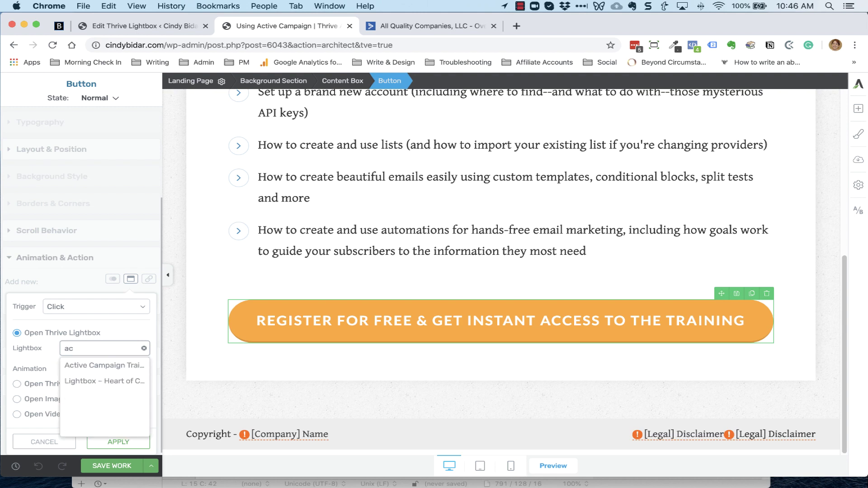
pyautogui.click(96, 366)
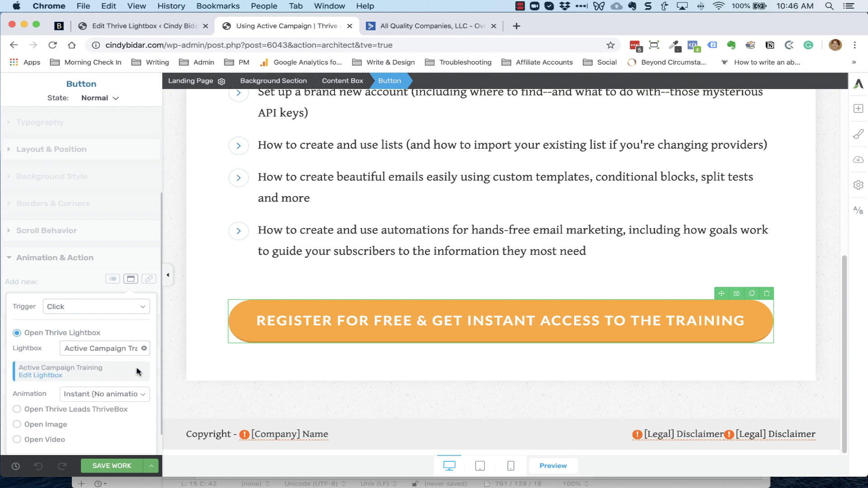
pyautogui.scroll(-2, 151, 376)
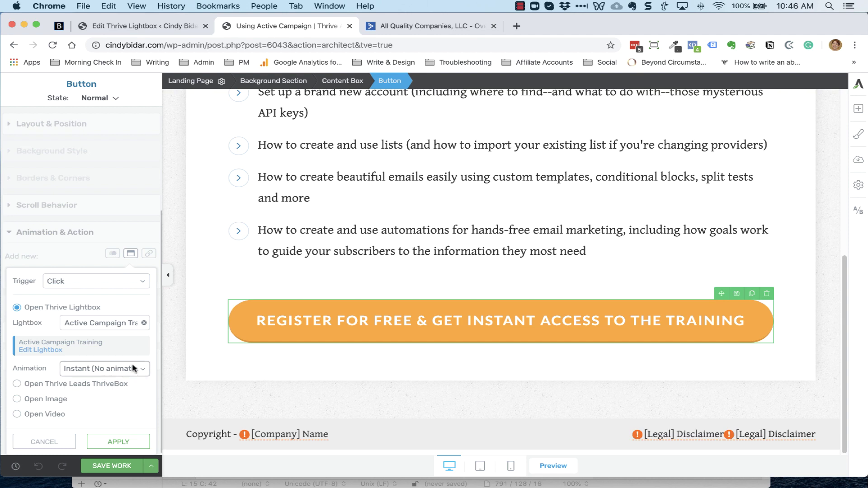
pyautogui.click(134, 368)
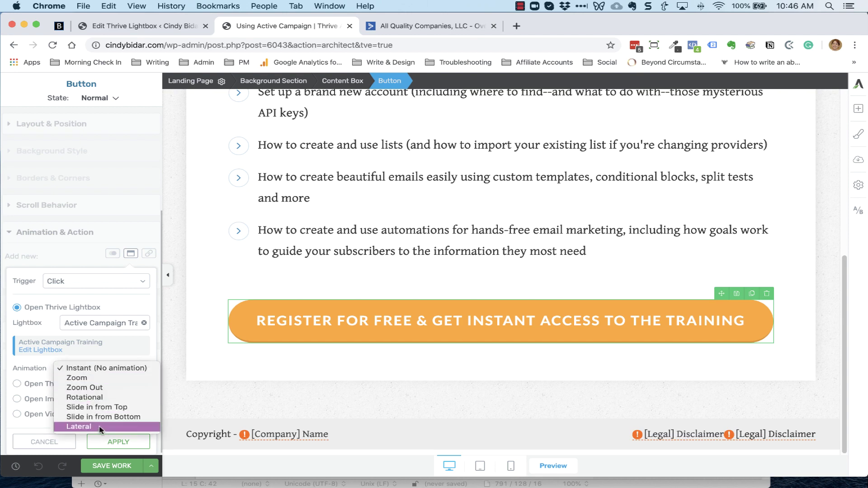
pyautogui.click(94, 370)
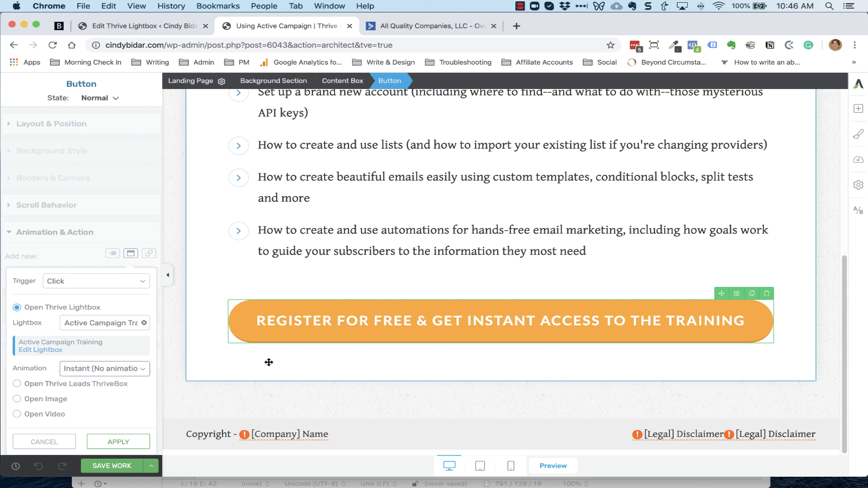
pyautogui.click(111, 442)
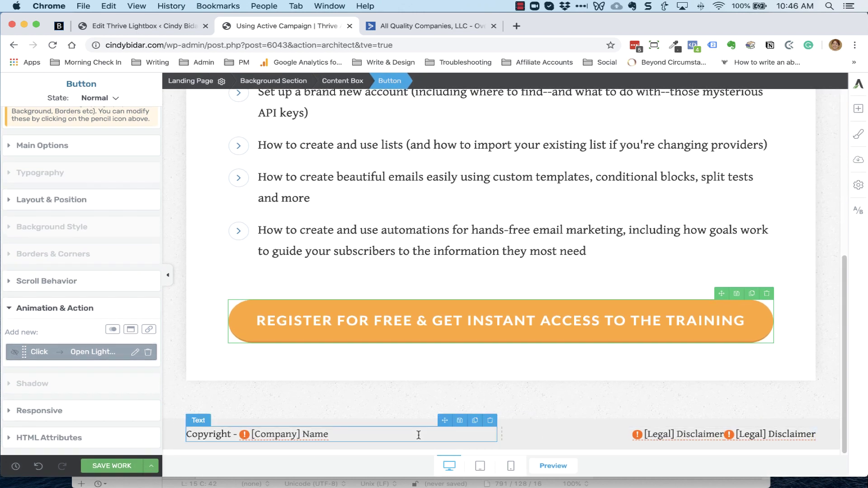
# Insert the saved 'new footer' template below the page content
pyautogui.click(858, 109)
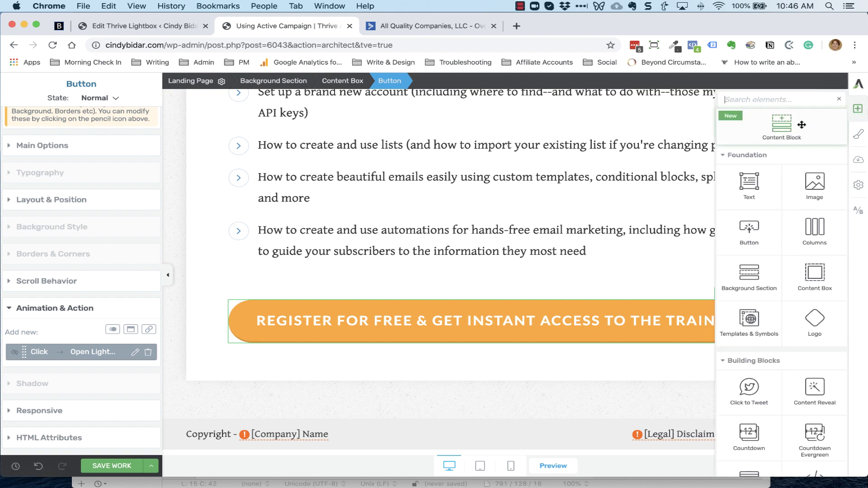
pyautogui.scroll(-3, 797, 372)
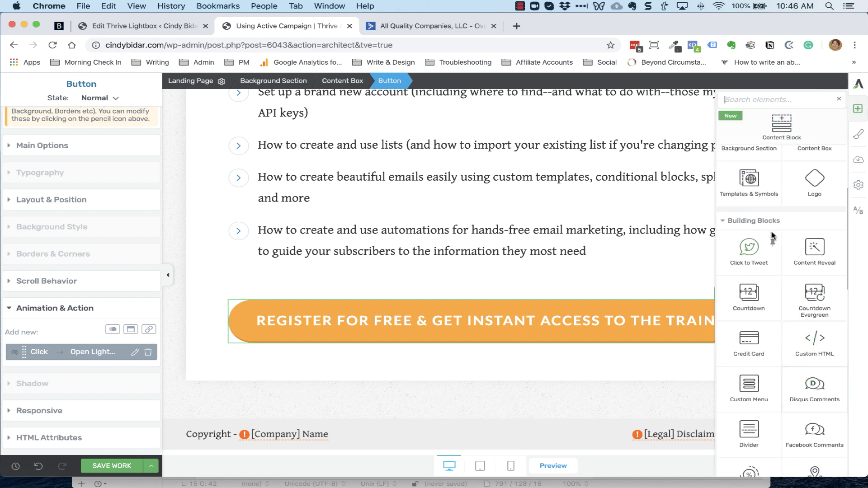
pyautogui.moveTo(749, 177); pyautogui.dragTo(508, 421)
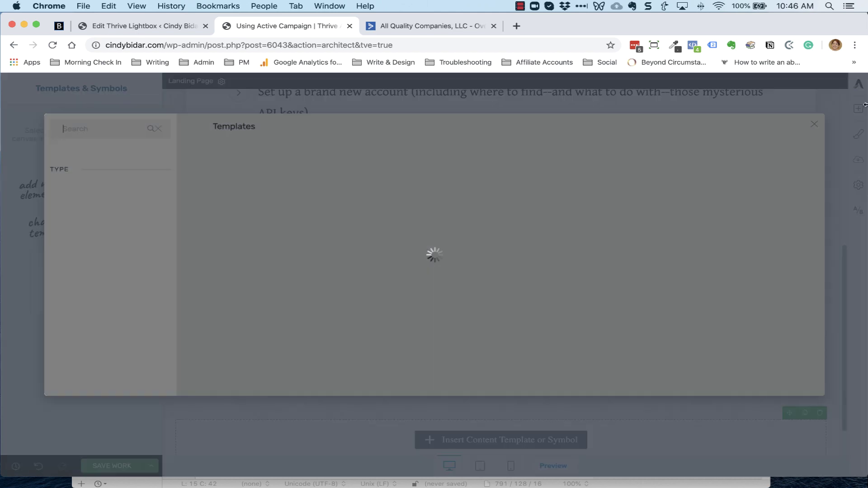
pyautogui.scroll(-10, 455, 267)
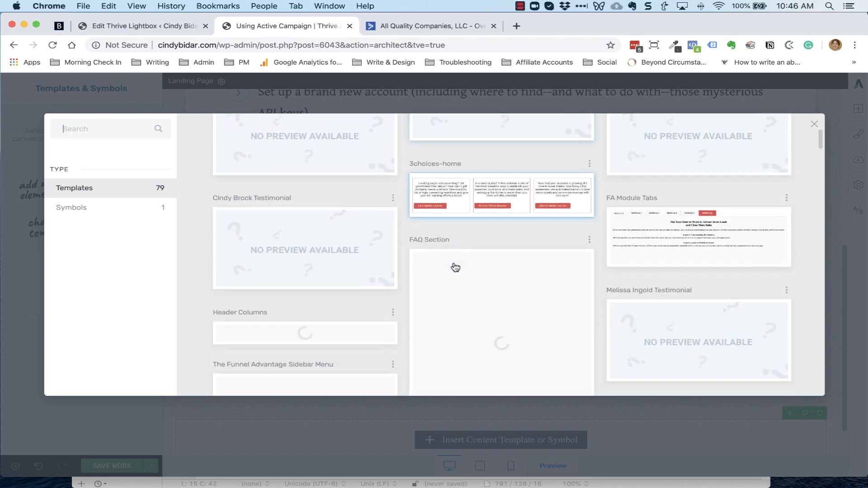
pyautogui.scroll(-5, 456, 266)
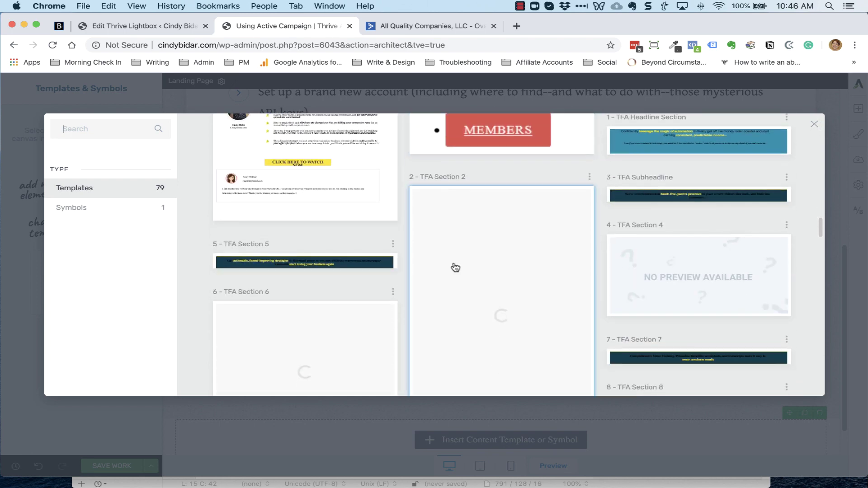
pyautogui.scroll(2, 455, 266)
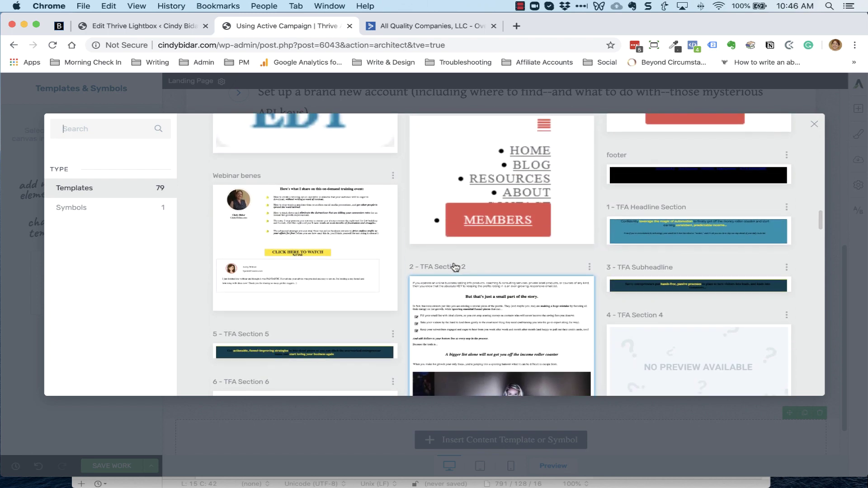
pyautogui.scroll(-5, 455, 267)
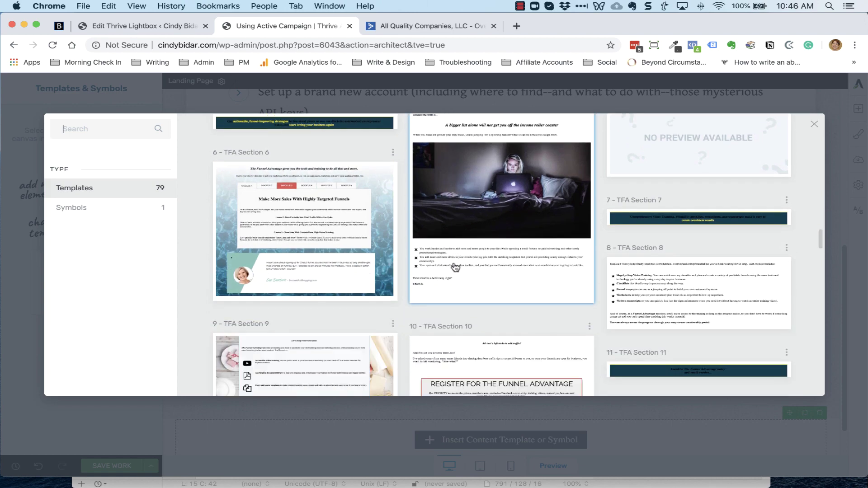
pyautogui.scroll(-5, 455, 267)
pyautogui.scroll(-20, 455, 267)
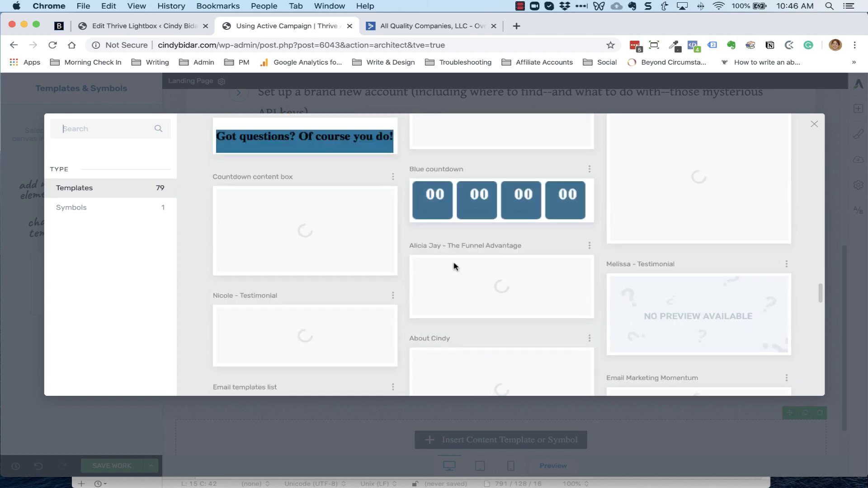
pyautogui.scroll(3, 455, 267)
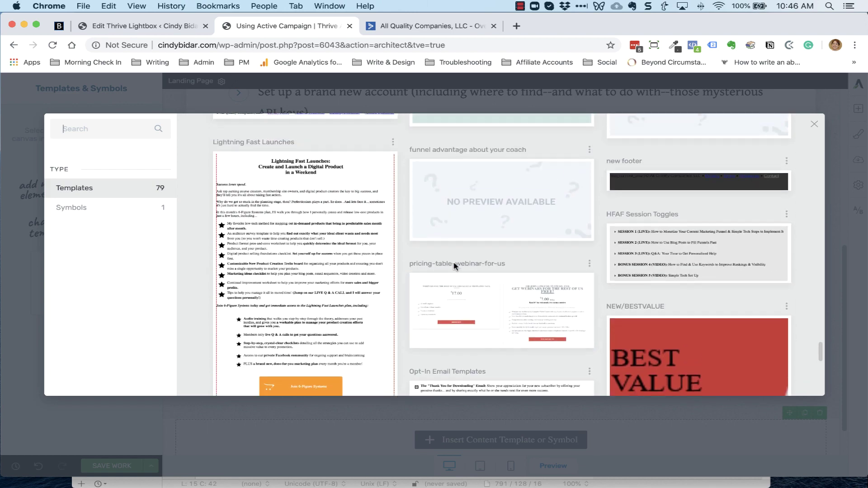
pyautogui.scroll(-10, 455, 267)
pyautogui.scroll(10, 455, 268)
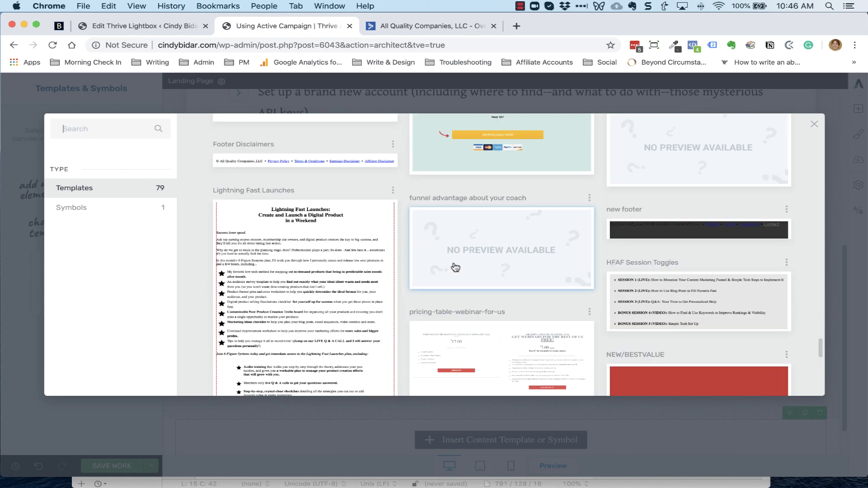
pyautogui.click(679, 233)
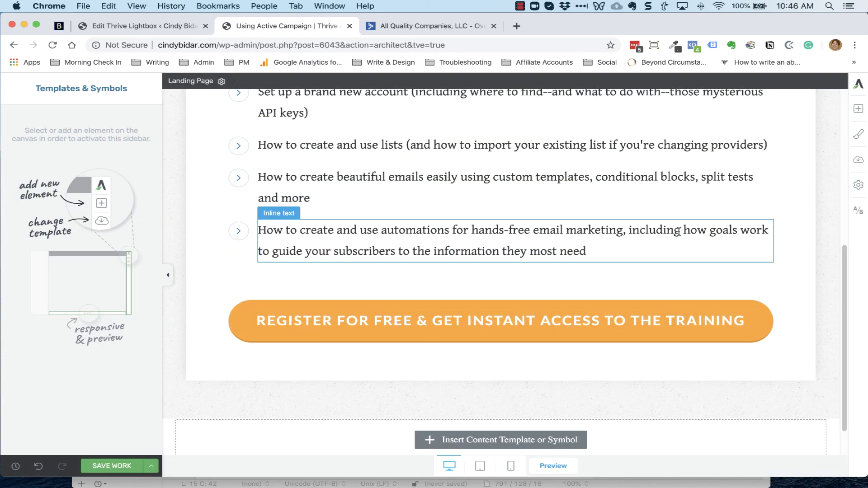
# Delete the old placeholder copyright bar
pyautogui.scroll(-2, 764, 381)
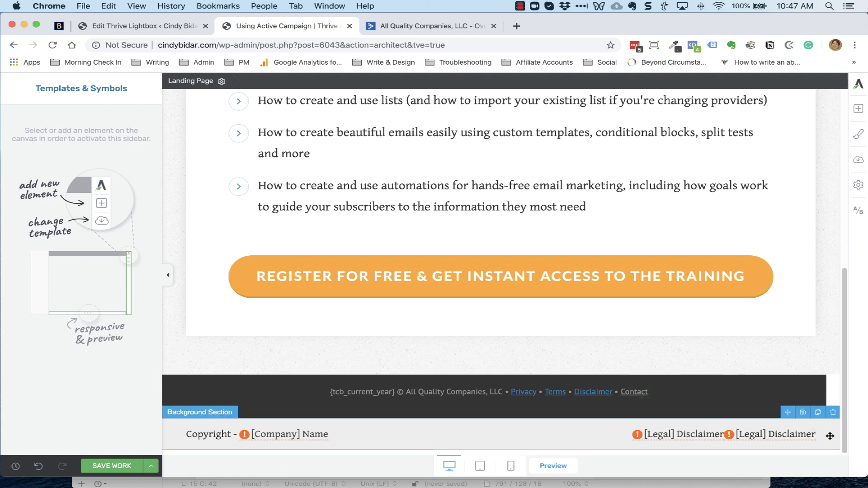
pyautogui.click(832, 412)
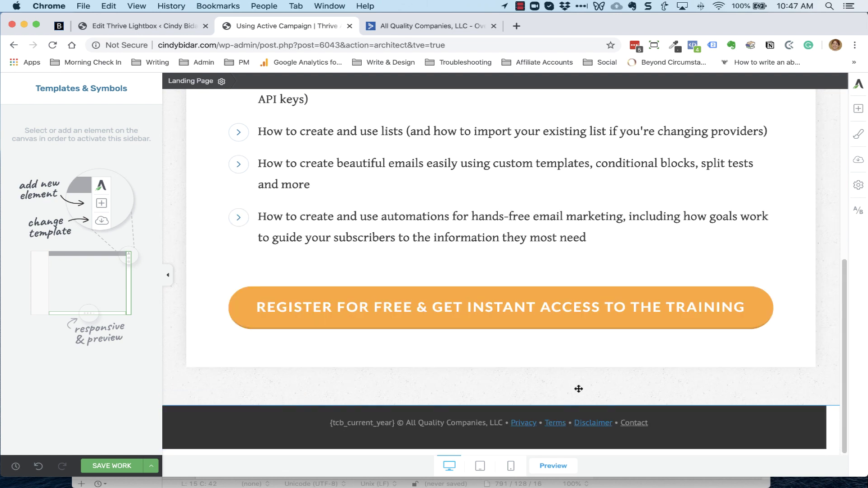
pyautogui.scroll(7, 575, 354)
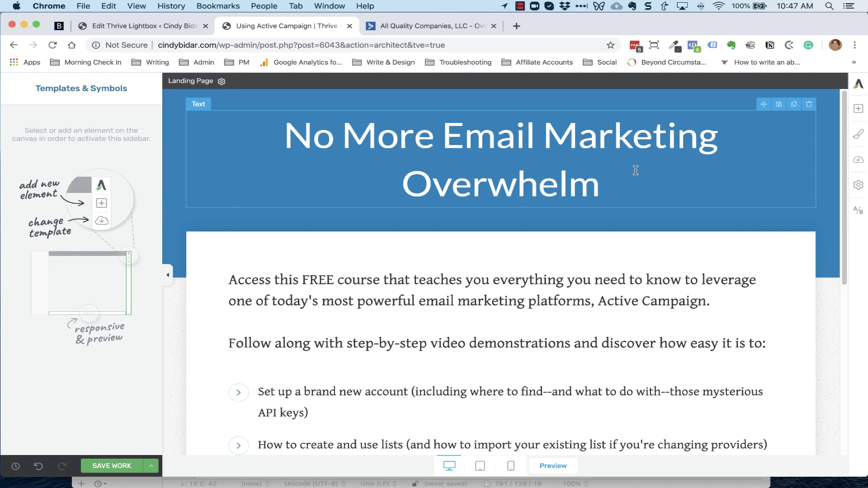
# Save the landing page, then publish Using Active Campaign from its WordPress editor
pyautogui.click(152, 466)
pyautogui.click(48, 395)
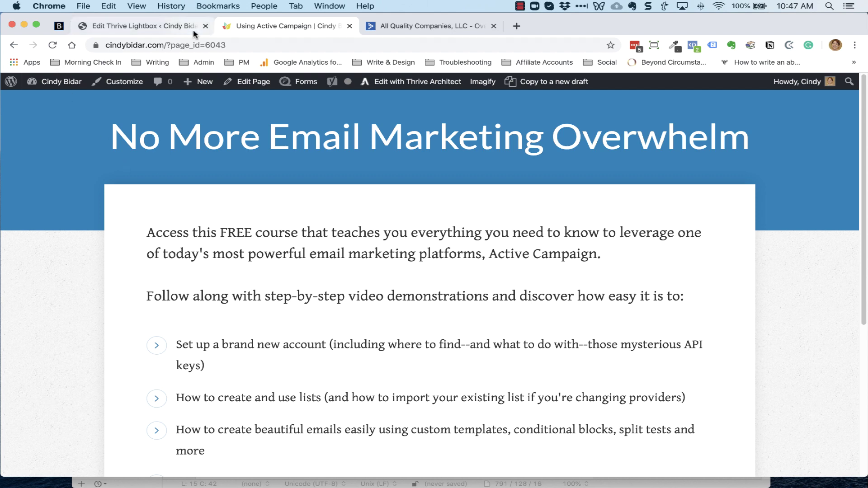
pyautogui.moveTo(285, 85)
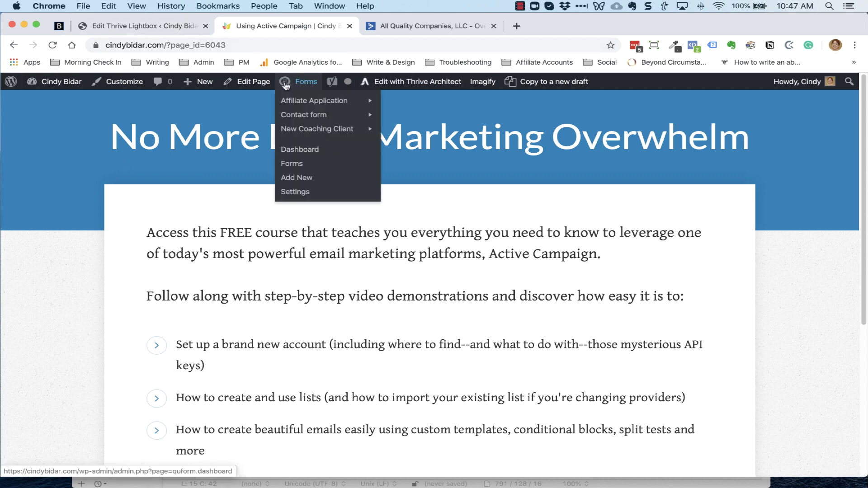
pyautogui.click(249, 81)
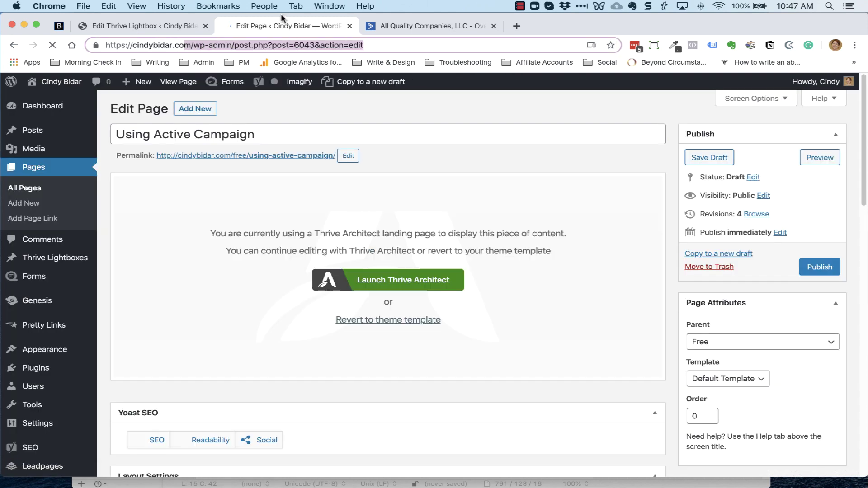
pyautogui.scroll(-2, 678, 189)
pyautogui.click(819, 251)
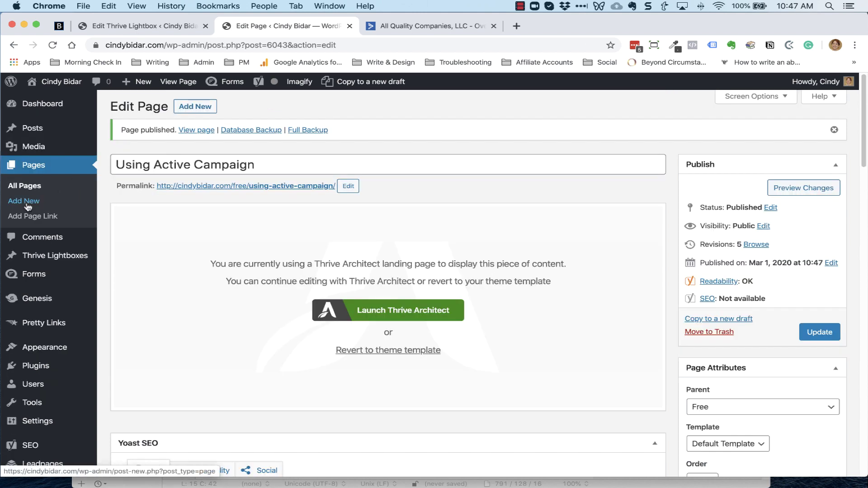
# Create a new page titled 'Active Campaign Training Access' with parent page thx
pyautogui.click(26, 208)
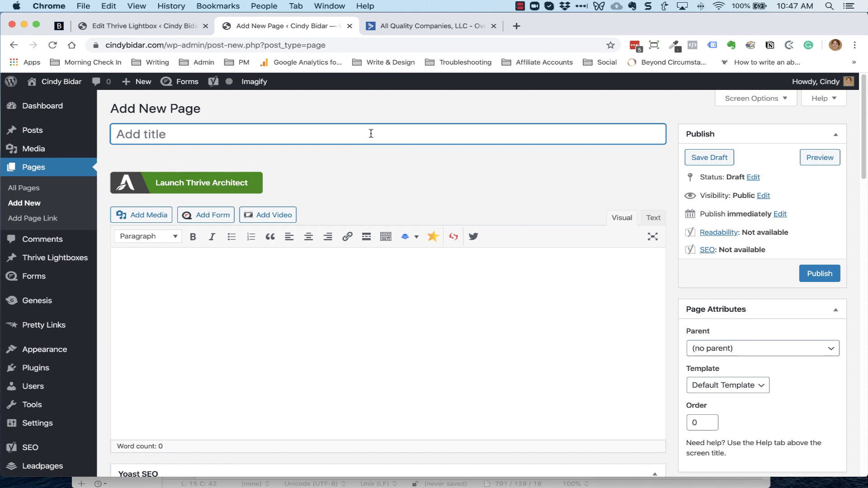
pyautogui.write('Active Campaign T')
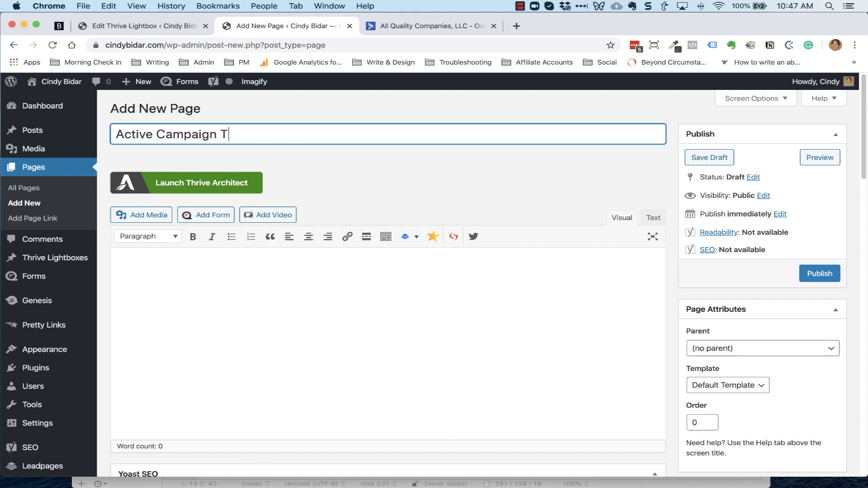
pyautogui.write('raining A')
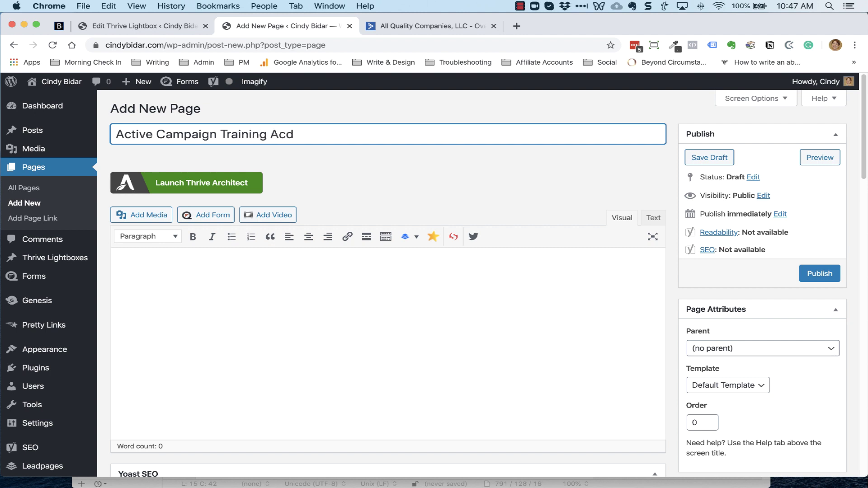
pyautogui.write('ccess')
pyautogui.click(722, 353)
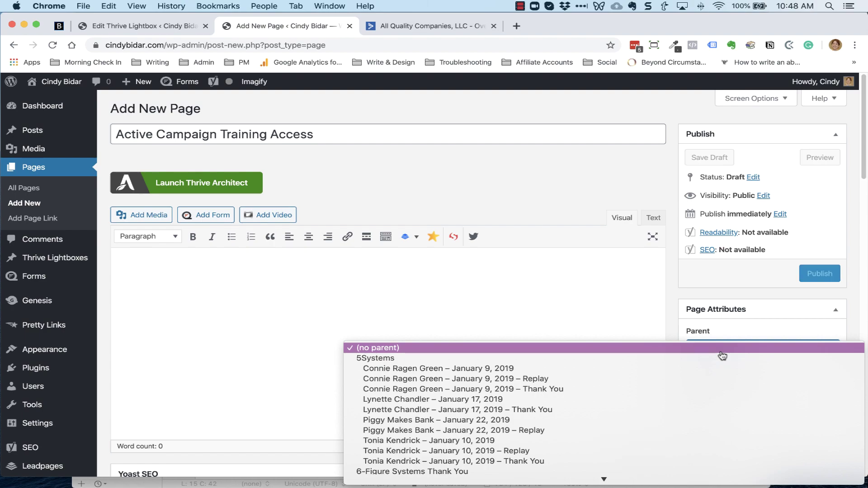
pyautogui.scroll(-15, 616, 395)
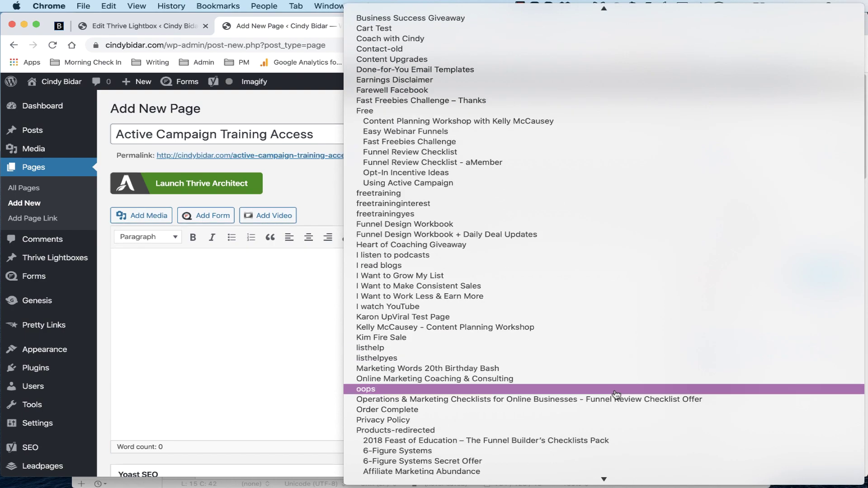
pyautogui.scroll(-13, 615, 395)
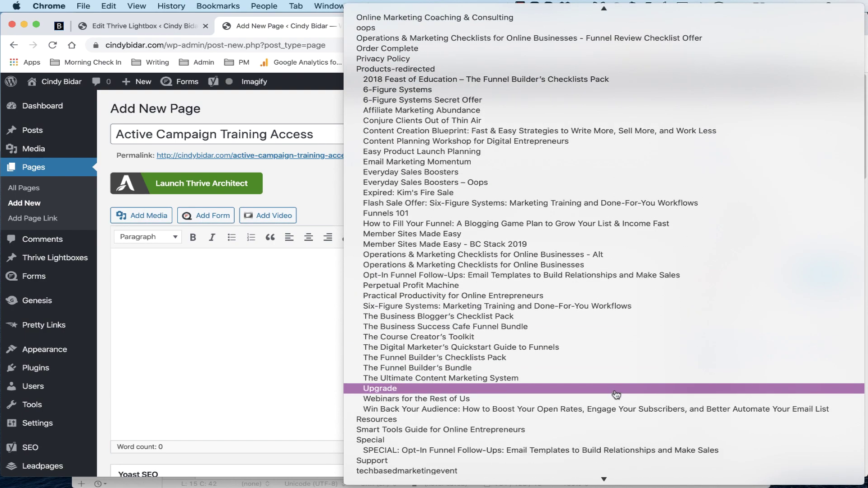
pyautogui.scroll(-3, 616, 395)
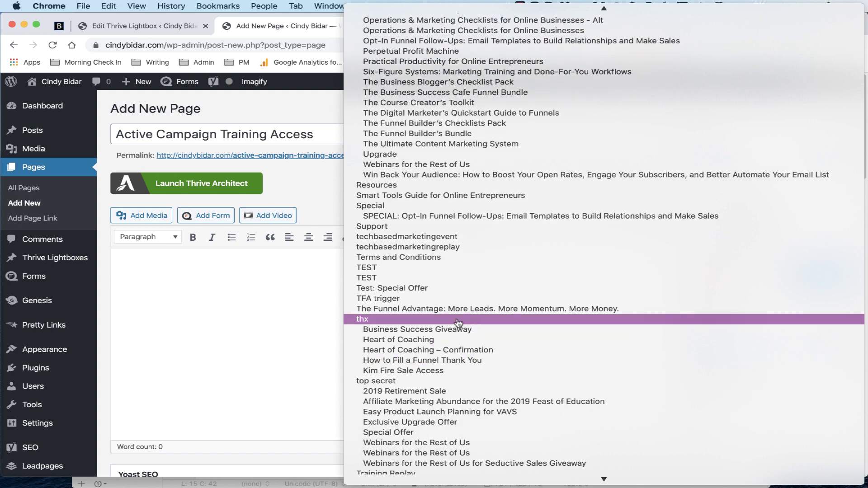
pyautogui.click(459, 321)
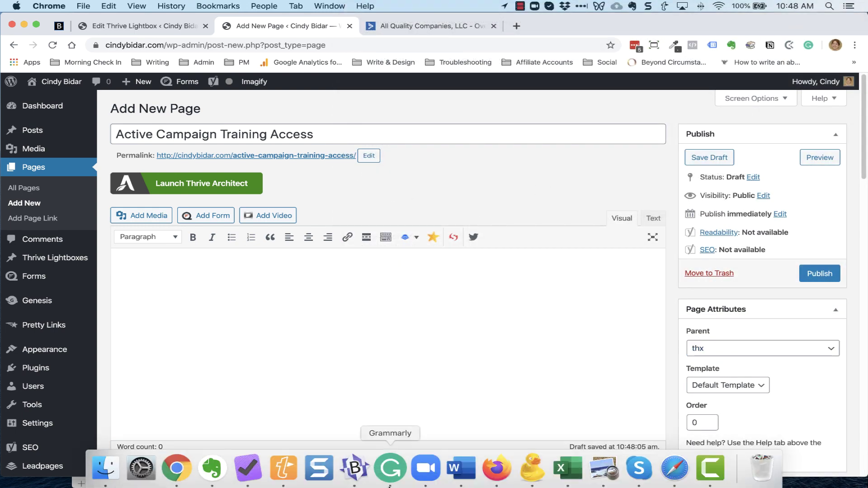
# Shorten the permalink slug to active-campaign
pyautogui.click(381, 476)
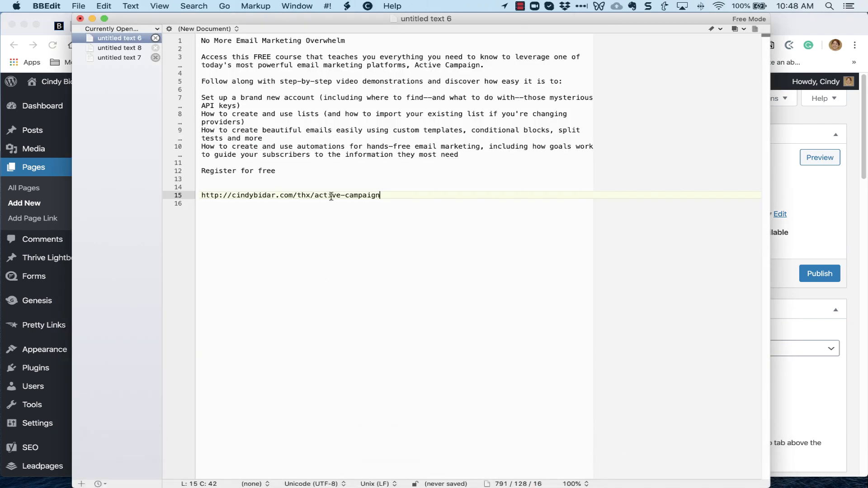
pyautogui.click(777, 351)
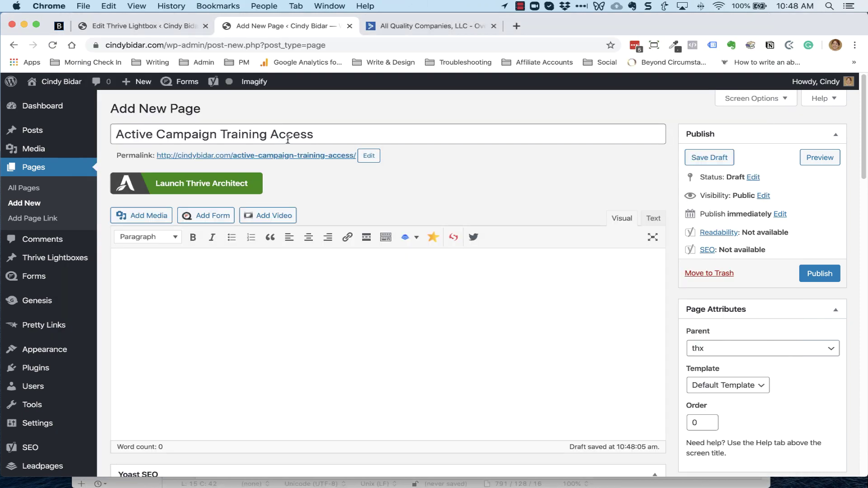
pyautogui.click(368, 155)
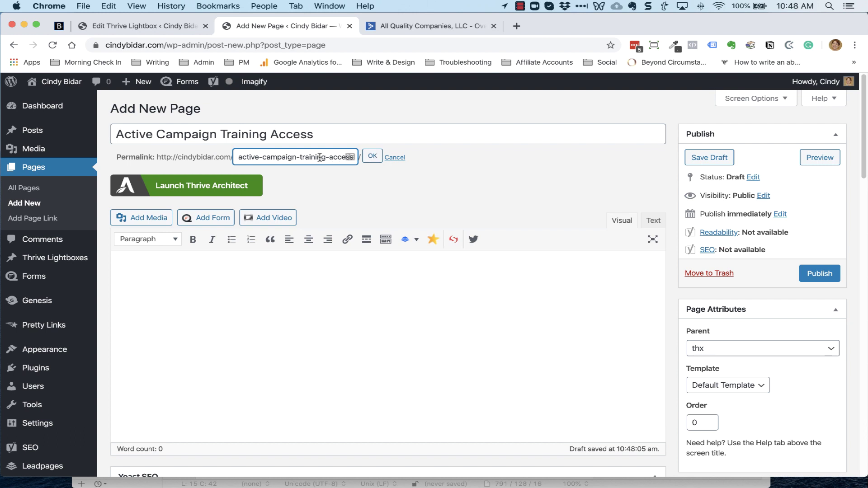
pyautogui.moveTo(295, 157); pyautogui.dragTo(315, 196)
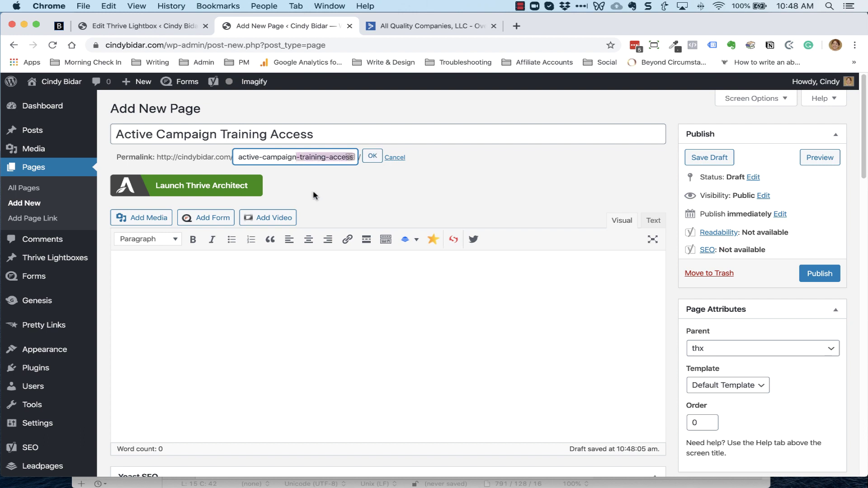
pyautogui.press('BackSpace')
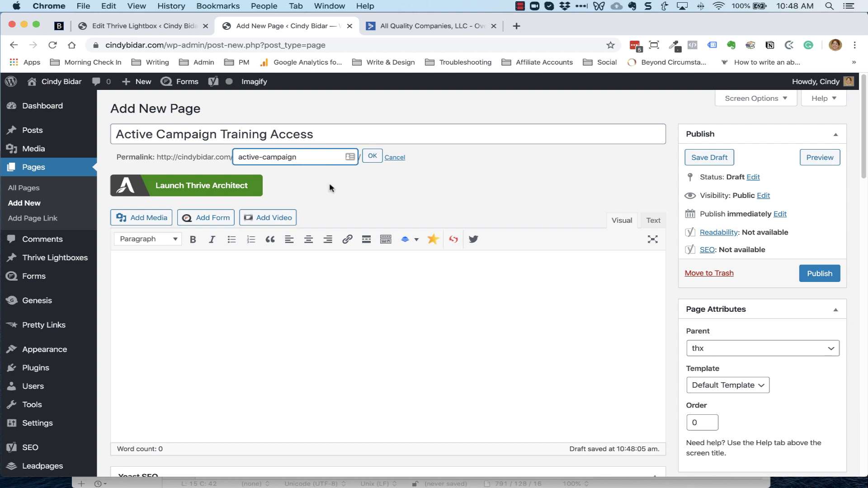
pyautogui.click(372, 157)
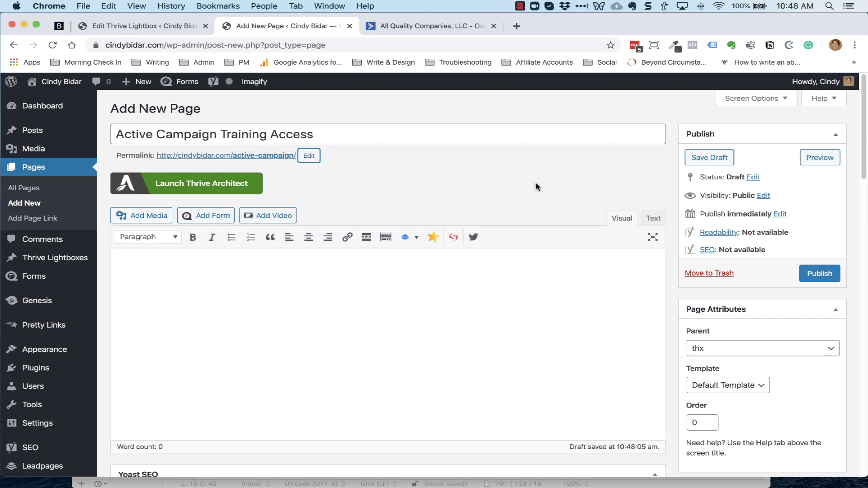
# Publish the page and apply the Copy 2.0 Smart Email Confirmation Page template
pyautogui.click(819, 273)
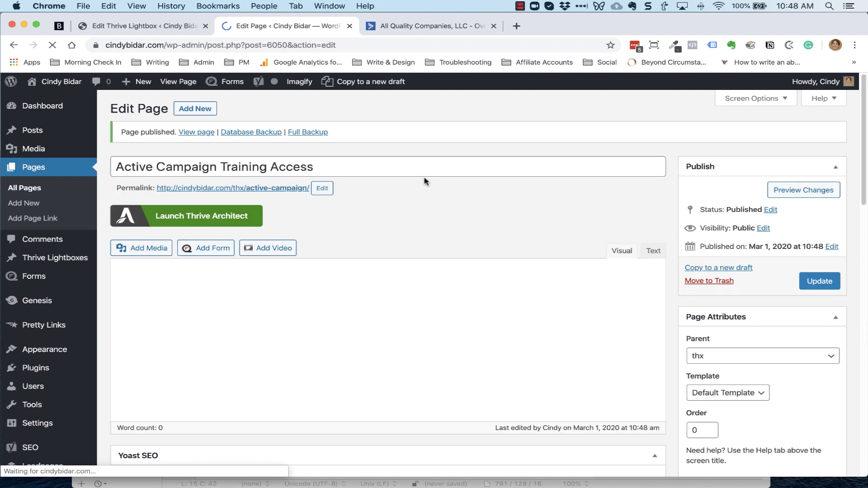
pyautogui.click(199, 217)
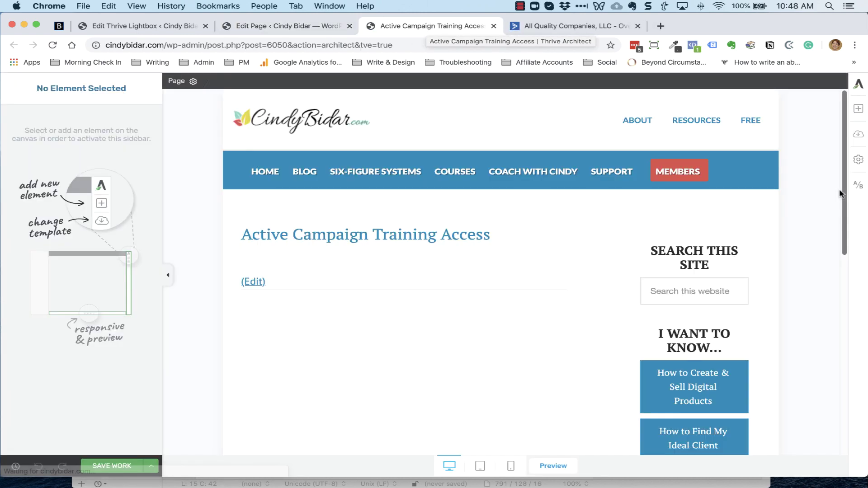
pyautogui.click(858, 134)
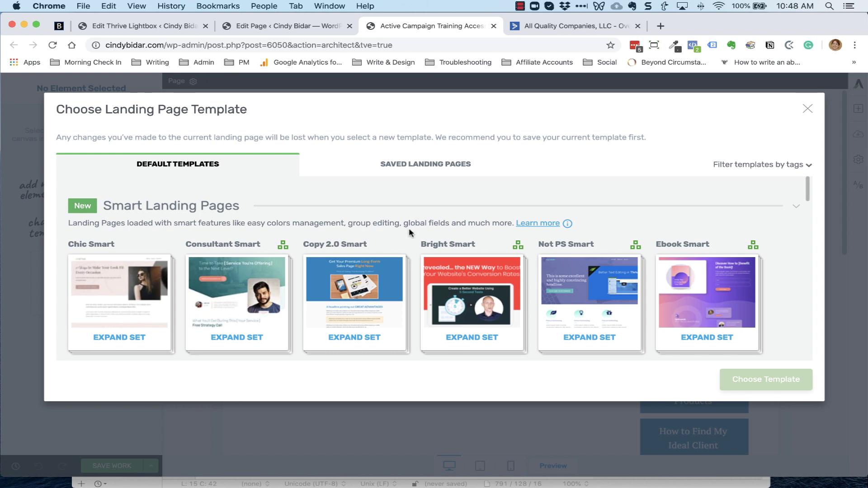
pyautogui.scroll(-3, 409, 232)
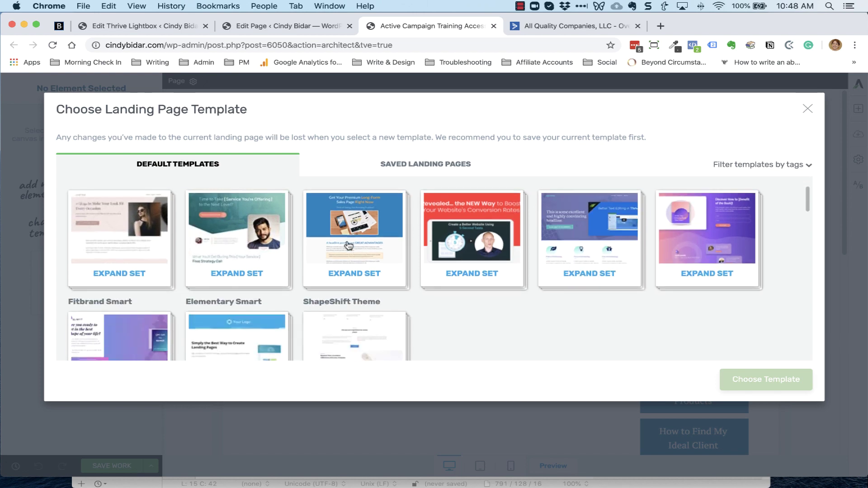
pyautogui.click(348, 246)
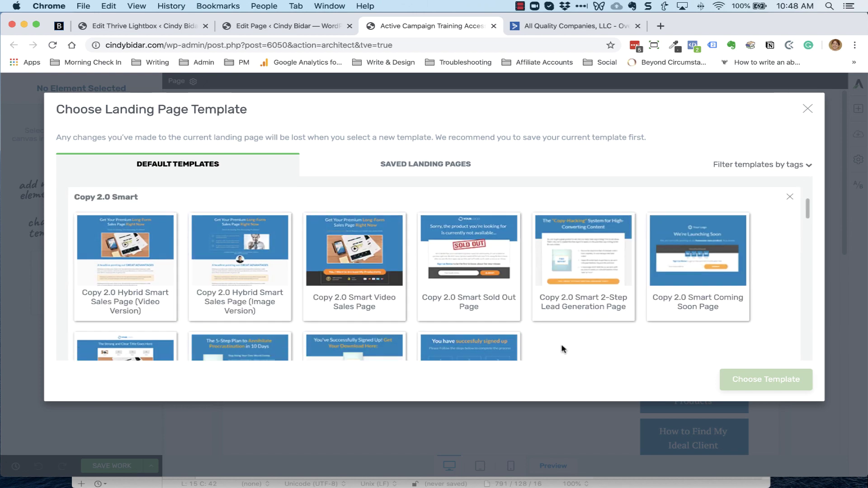
pyautogui.scroll(-1, 560, 343)
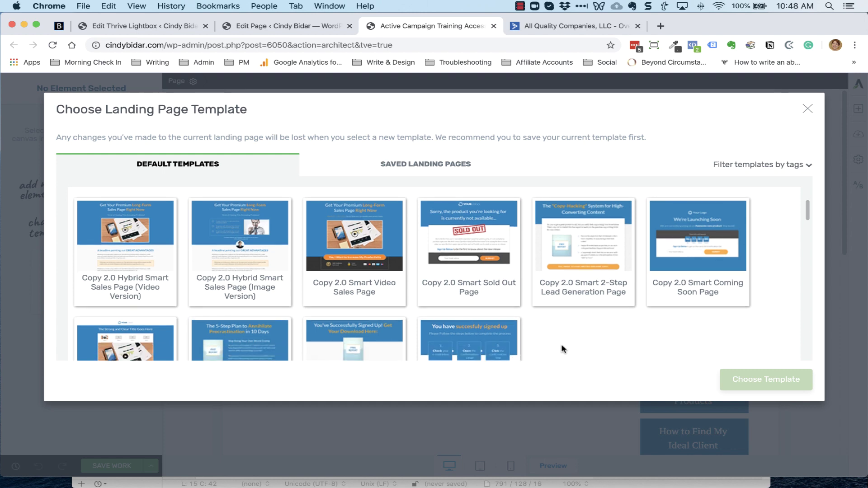
pyautogui.scroll(-3, 560, 343)
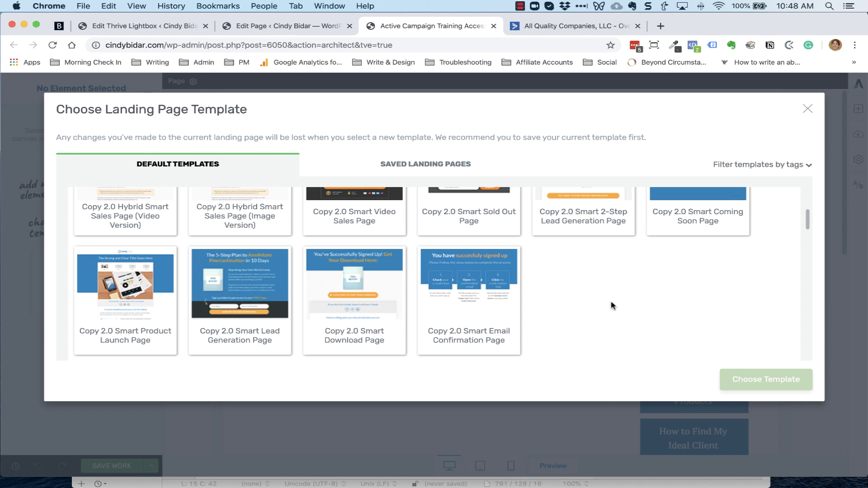
pyautogui.click(473, 290)
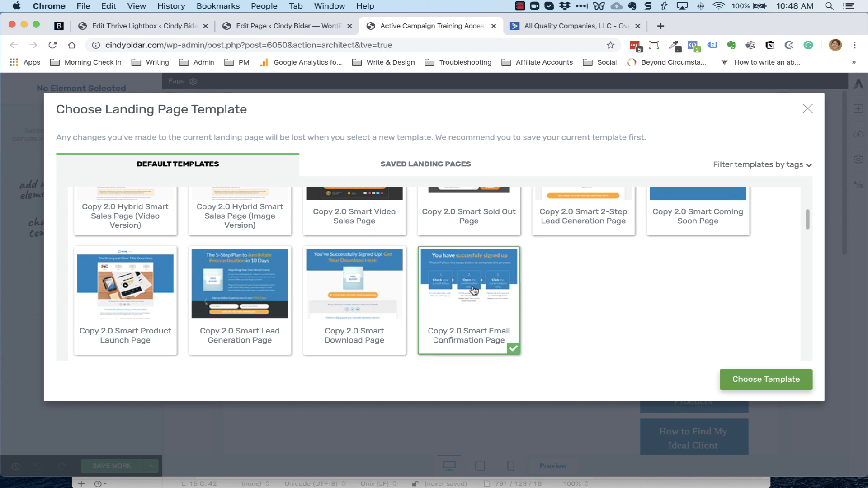
pyautogui.click(771, 389)
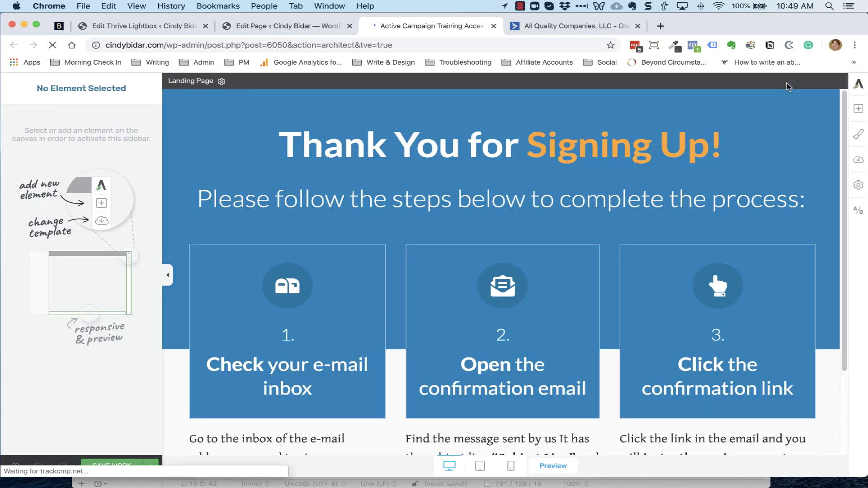
# Change the heading to 'You're In!' and the subheading to 'Here's how to access your Active Campaign training:'
pyautogui.tripleClick(500, 150)
pyautogui.write("You'r")
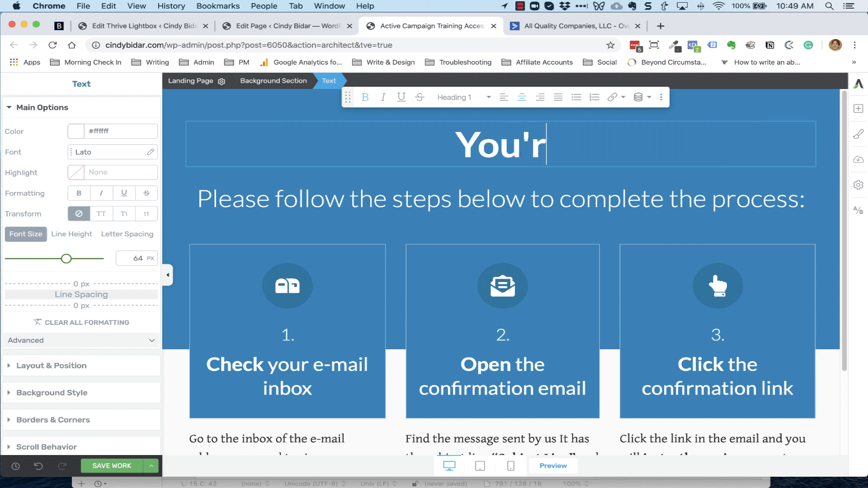
pyautogui.write('e In!')
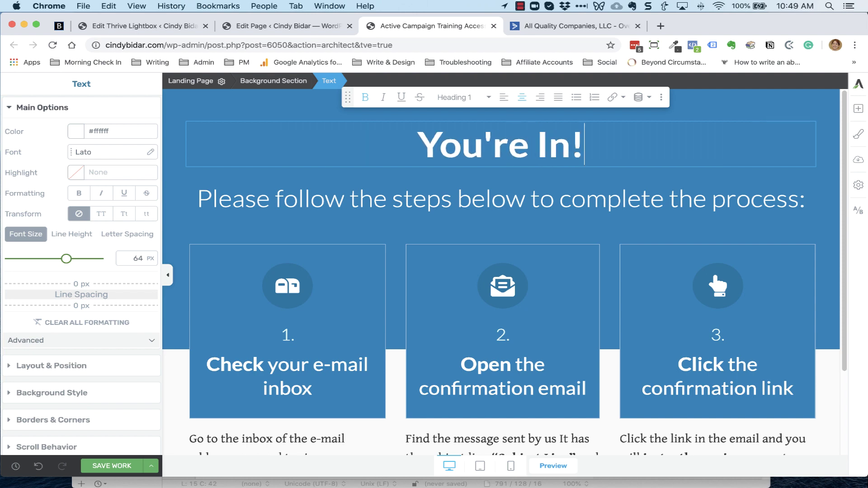
pyautogui.tripleClick(421, 203)
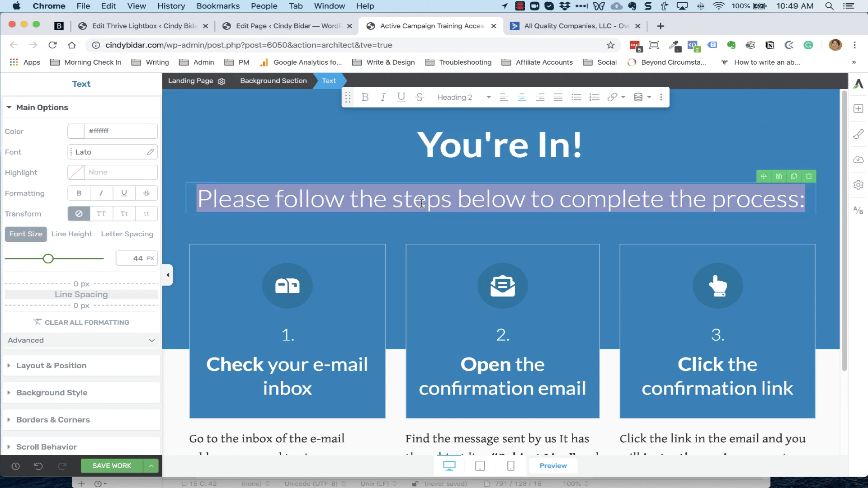
pyautogui.write("Here's ho")
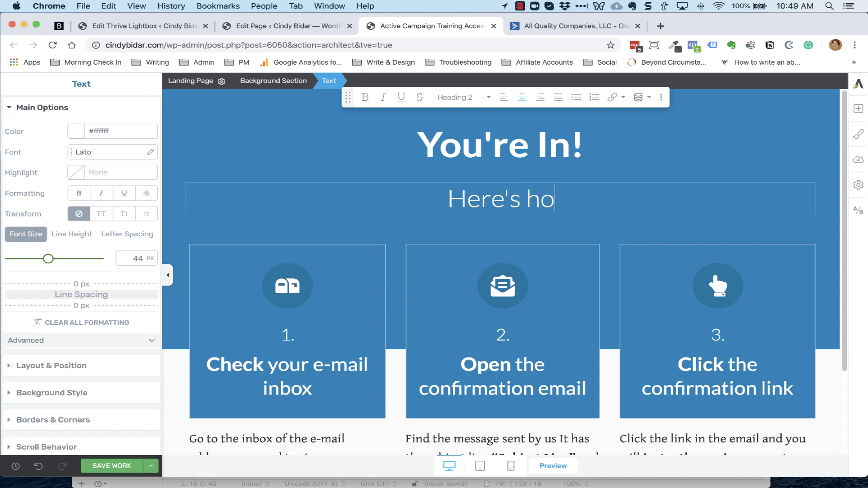
pyautogui.write('w to access ')
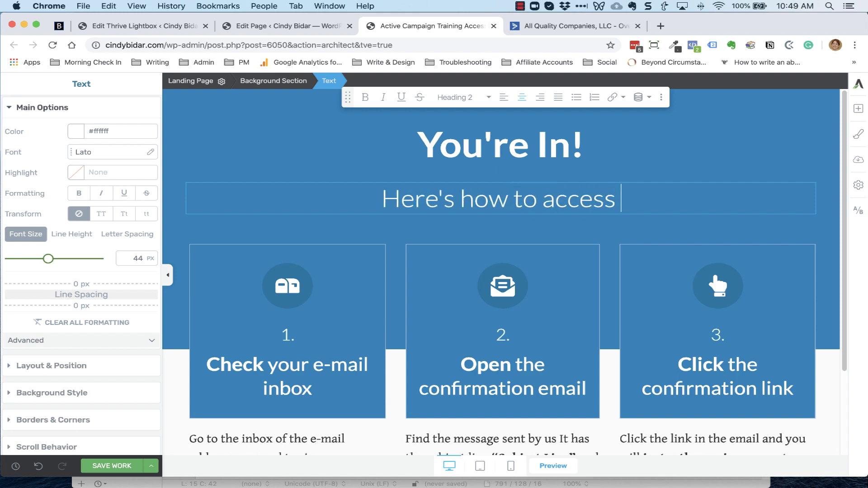
pyautogui.write('your Active Ca')
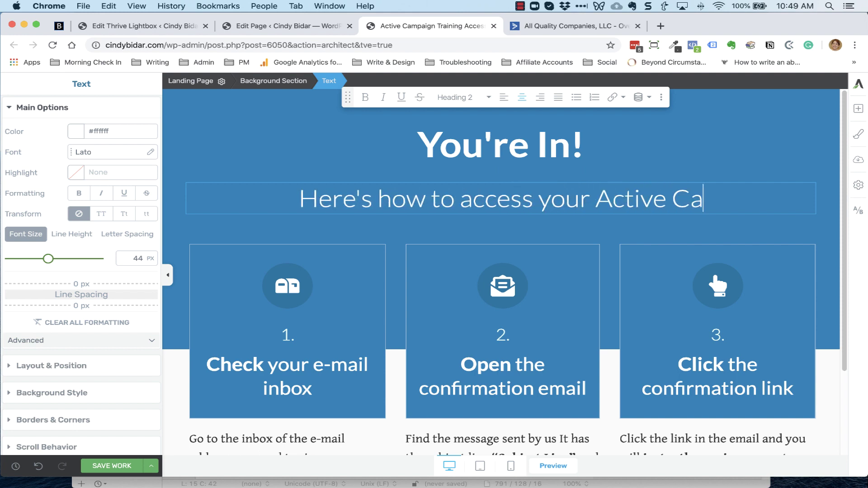
pyautogui.write('mpaign t')
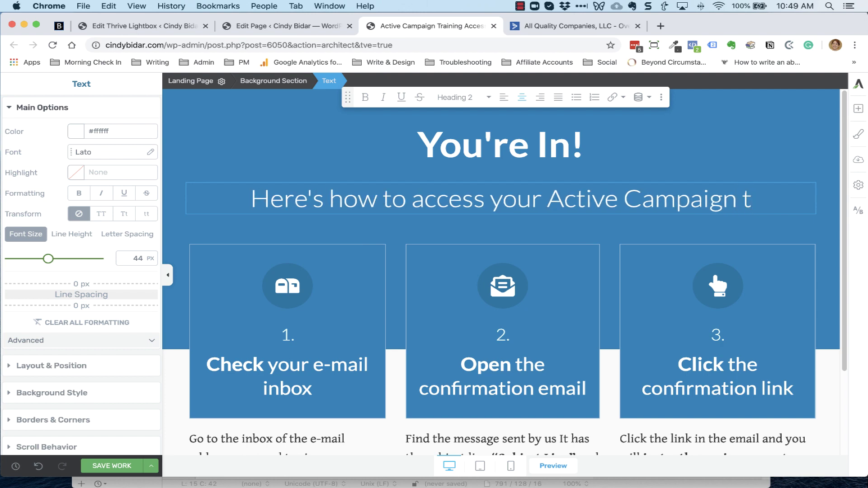
pyautogui.write('raining:')
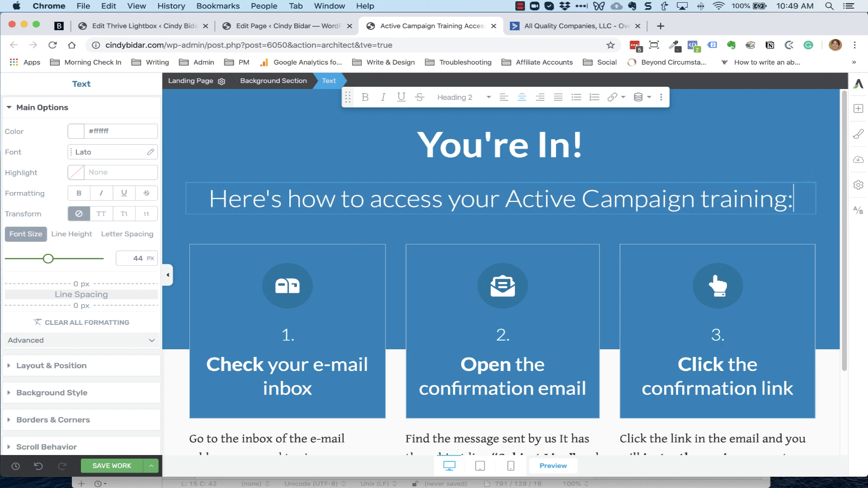
# Rewrite step 1 to say the training link will arrive by email
pyautogui.scroll(-3, 300, 252)
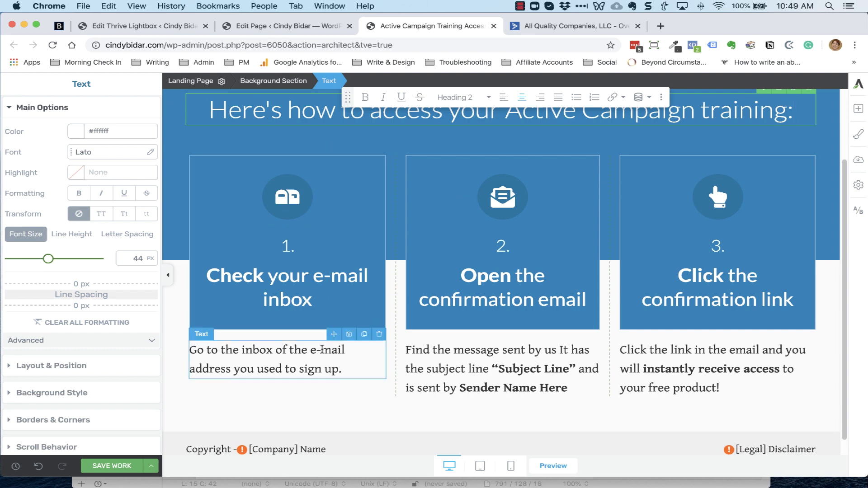
pyautogui.click(358, 370)
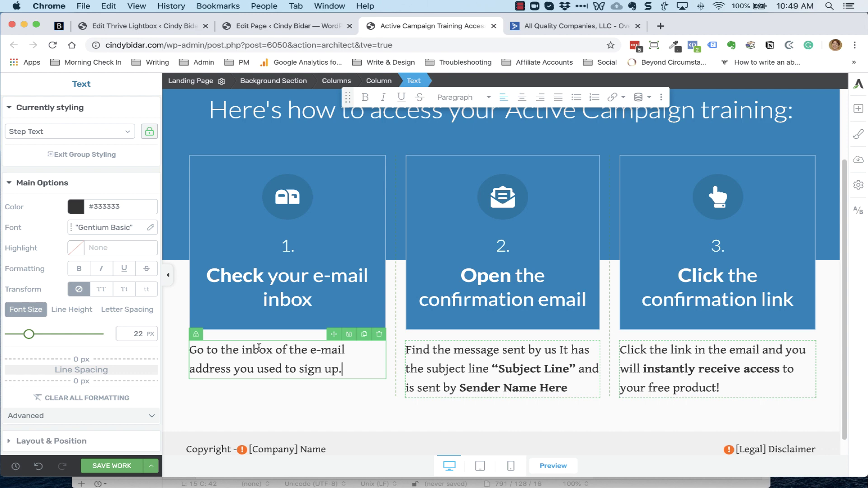
pyautogui.moveTo(242, 349); pyautogui.dragTo(387, 367)
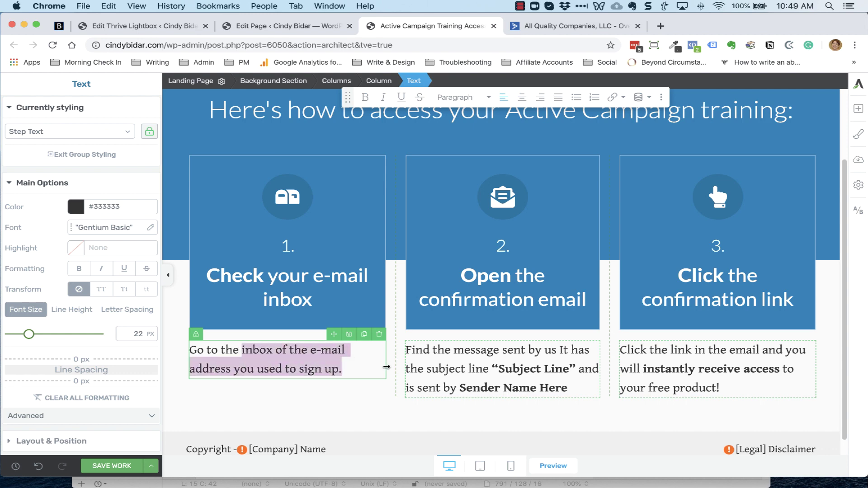
pyautogui.click(387, 372)
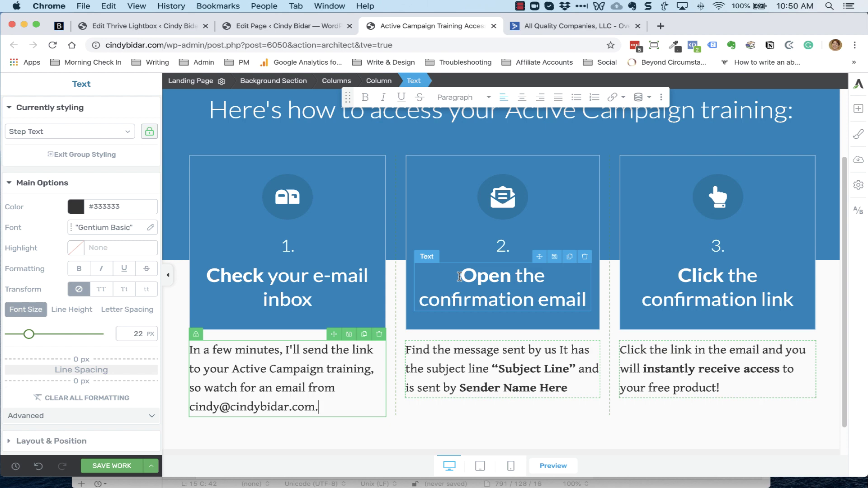
pyautogui.doubleClick(477, 349)
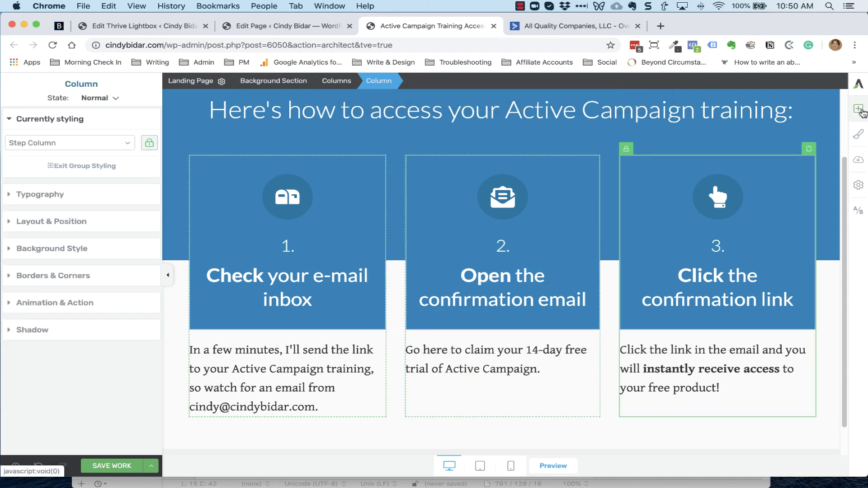
# Add a Button element under the step-2 text and label it 'Claim My Free Trial'
pyautogui.click(859, 109)
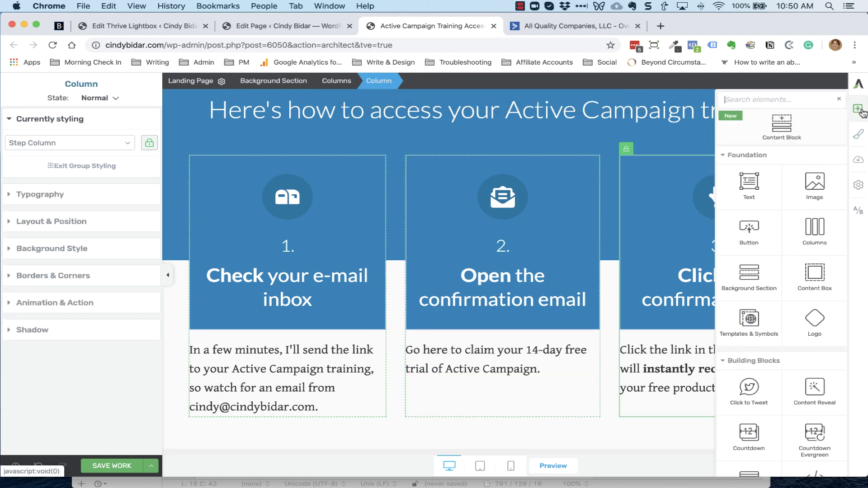
pyautogui.moveTo(749, 231); pyautogui.dragTo(506, 384)
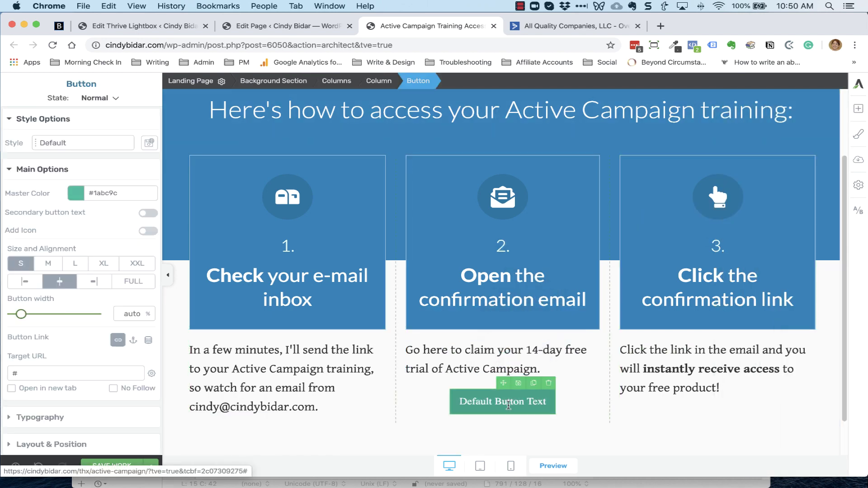
pyautogui.click(508, 404)
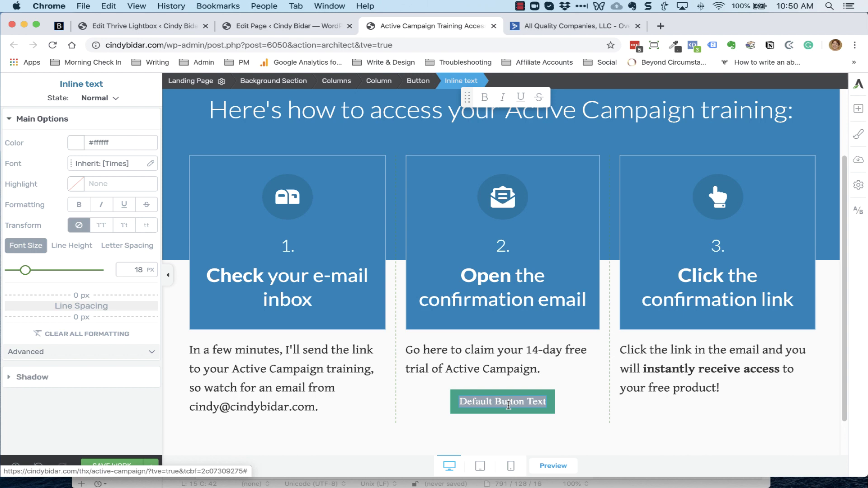
pyautogui.write('Claim')
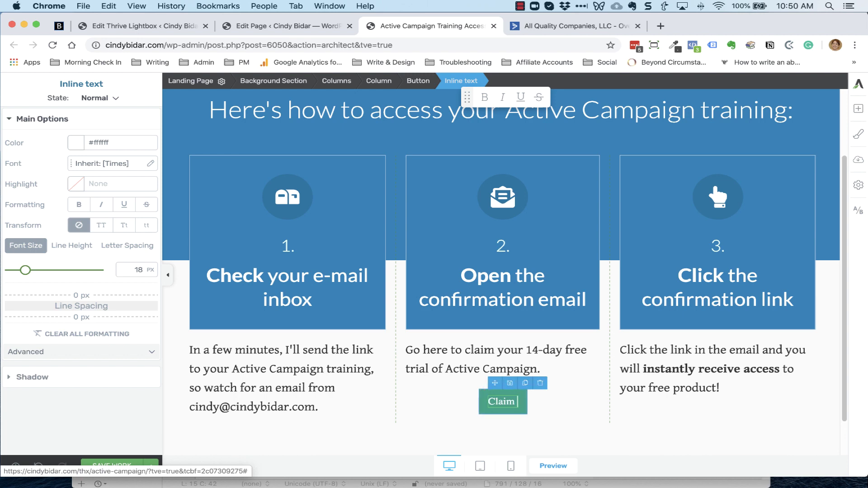
pyautogui.write(' My Fr')
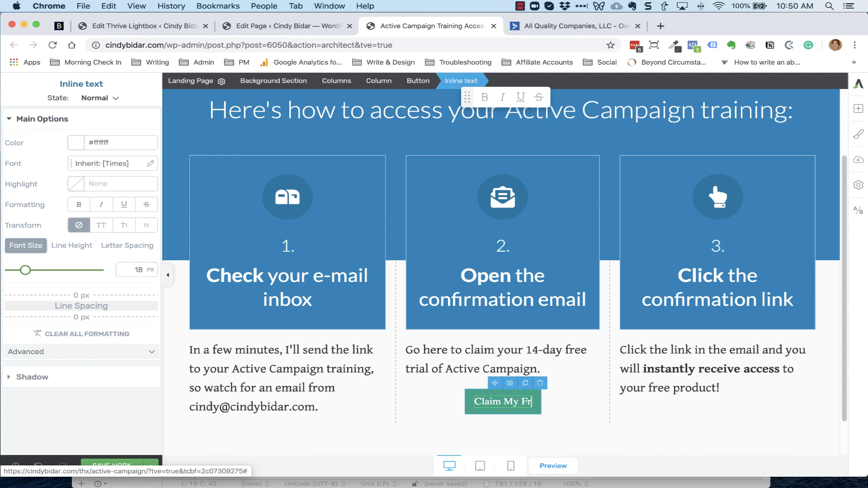
pyautogui.write('ee Trial')
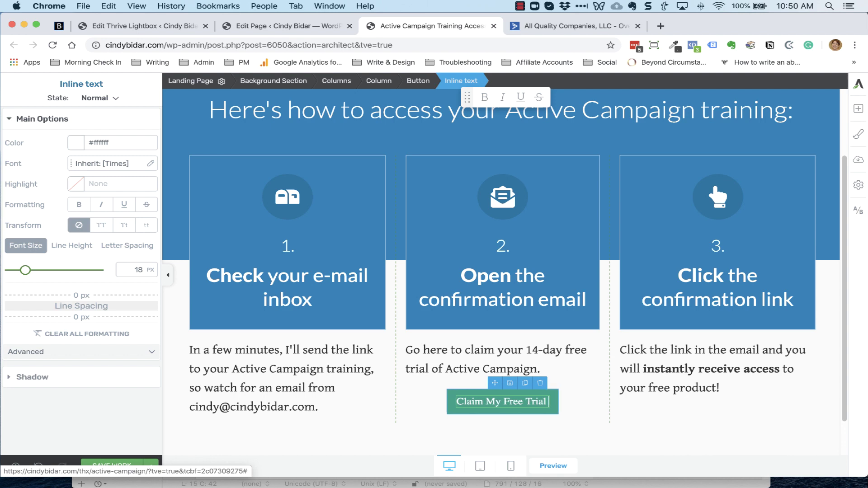
pyautogui.press('BackSpace')
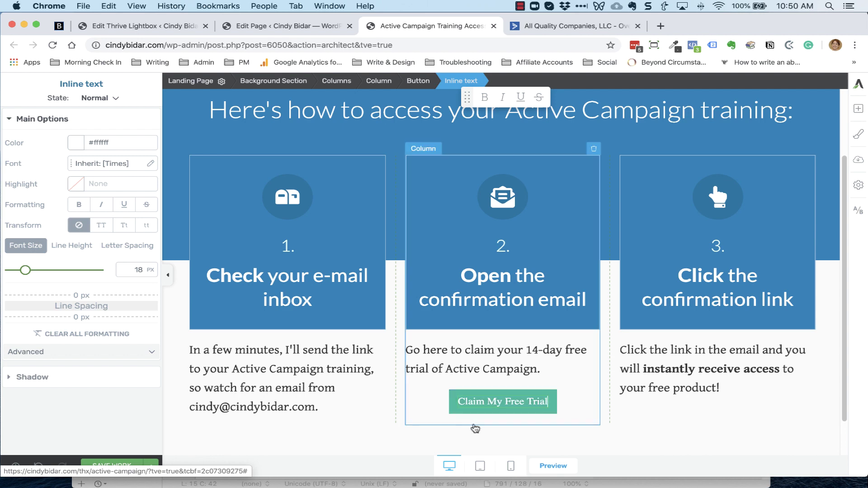
pyautogui.click(546, 412)
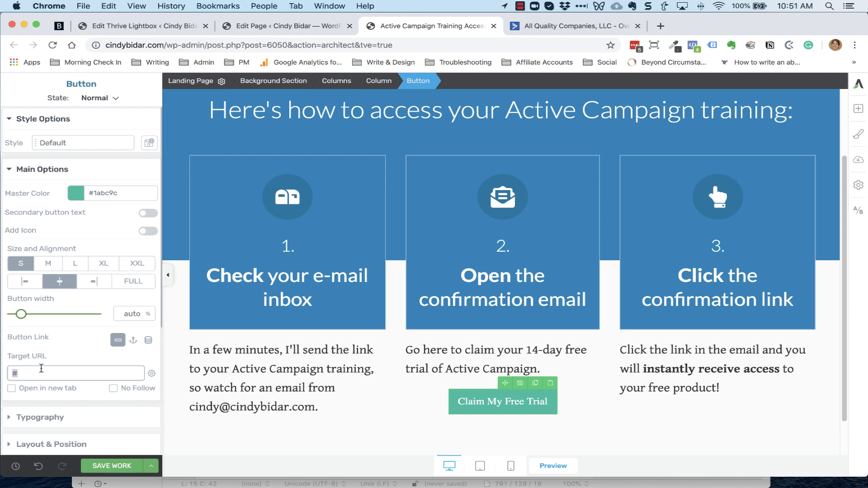
# Link the button to cindybidar.com/activecampaign in a new tab and colour it red
pyautogui.write('://cindybidar.com/')
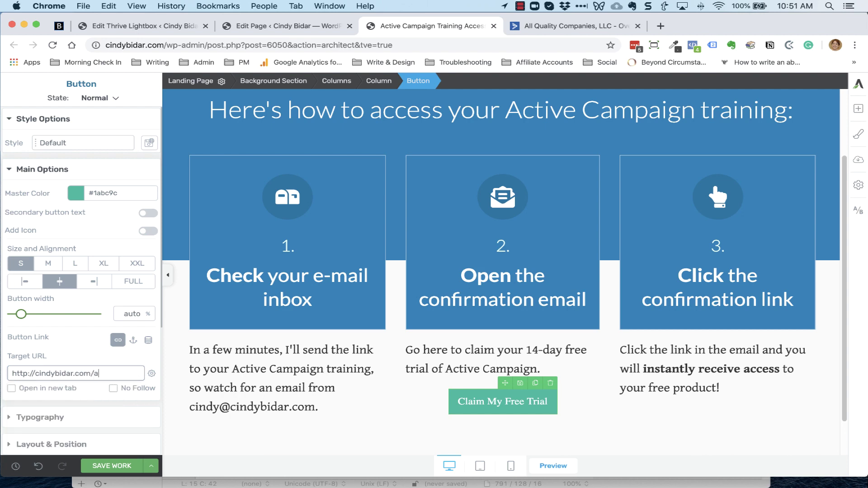
pyautogui.write('activecampaign')
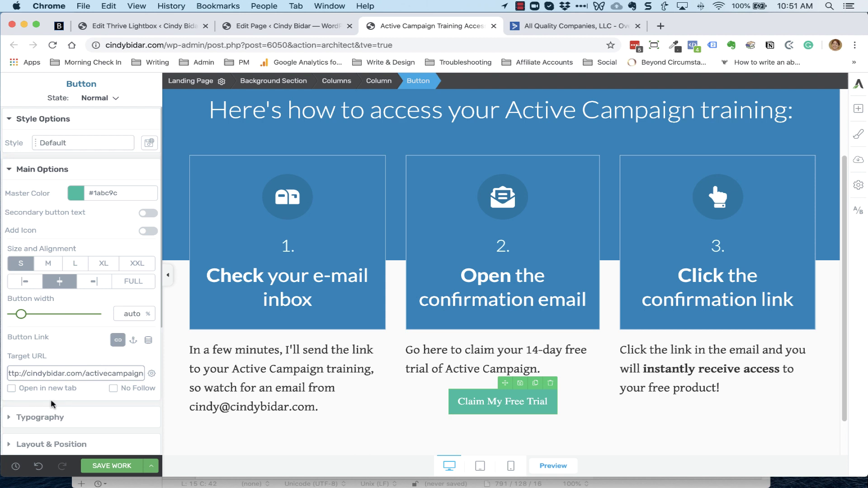
pyautogui.click(52, 393)
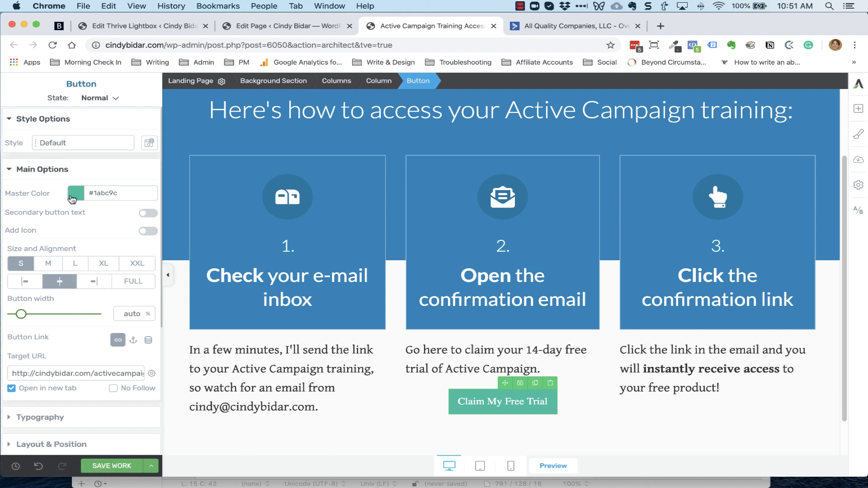
pyautogui.click(75, 193)
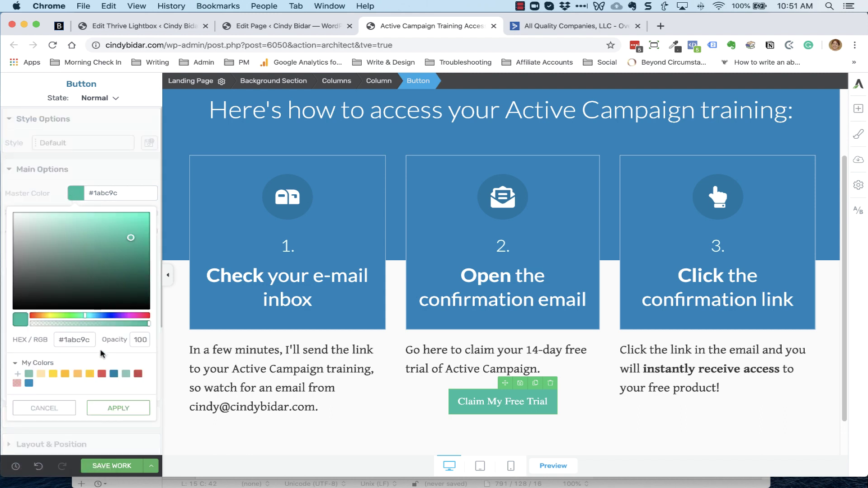
pyautogui.click(102, 374)
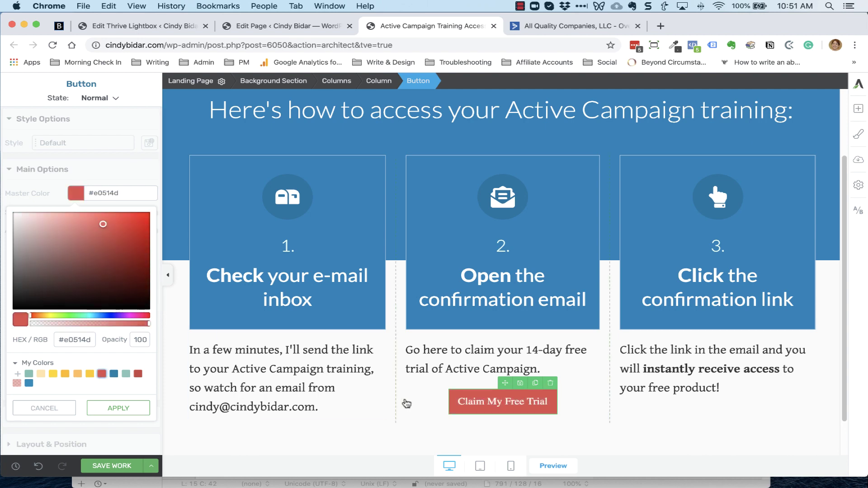
# Make the button label uppercase
pyautogui.doubleClick(472, 400)
pyautogui.tripleClick(472, 400)
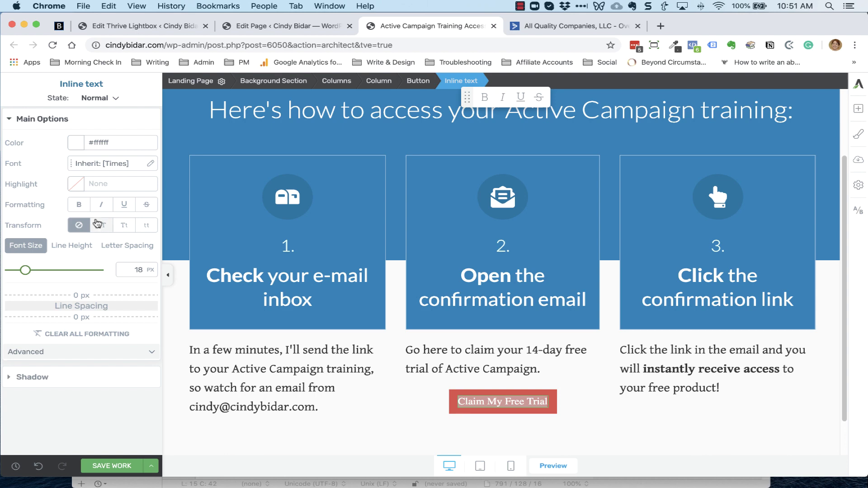
pyautogui.click(97, 223)
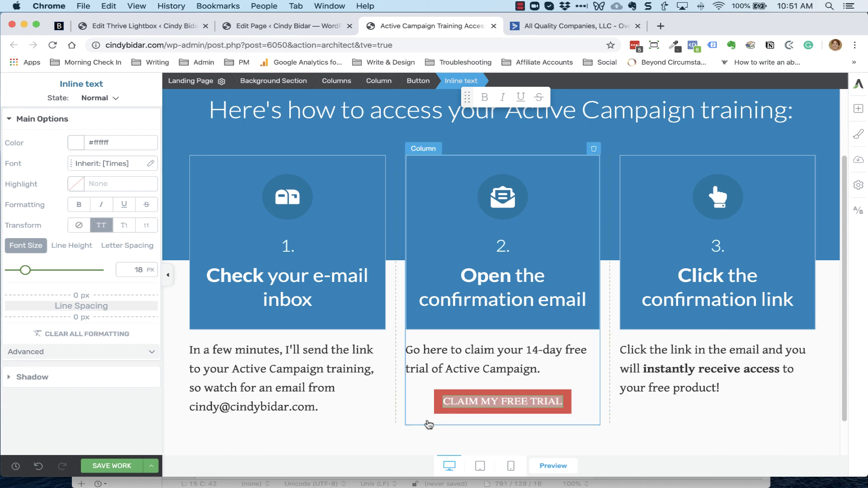
# Round the button's corners to a 10 px radius
pyautogui.click(437, 403)
pyautogui.scroll(-5, 45, 307)
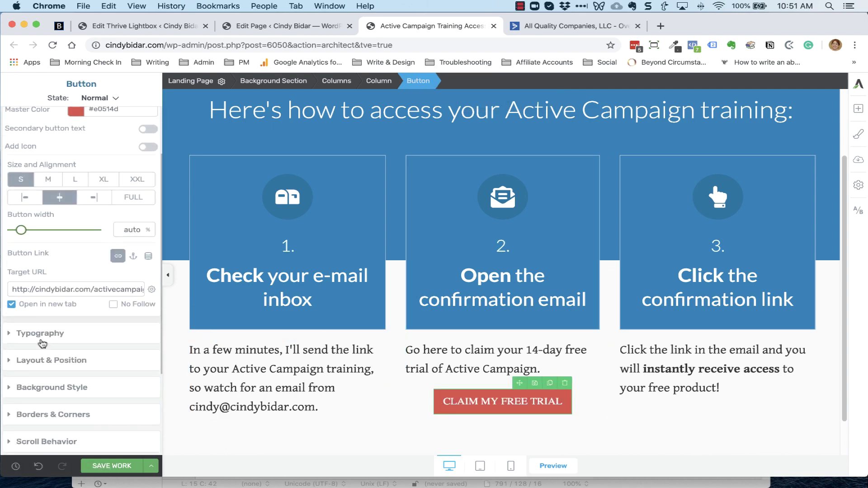
pyautogui.click(46, 306)
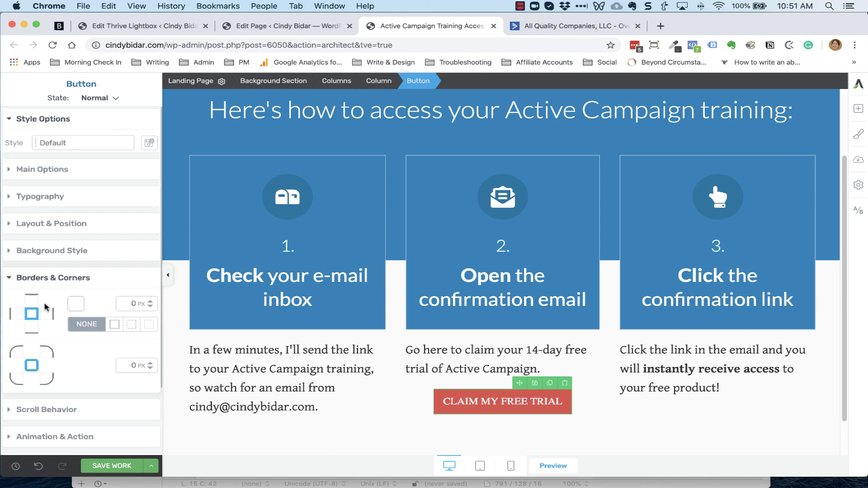
pyautogui.click(153, 362)
pyautogui.click(152, 363)
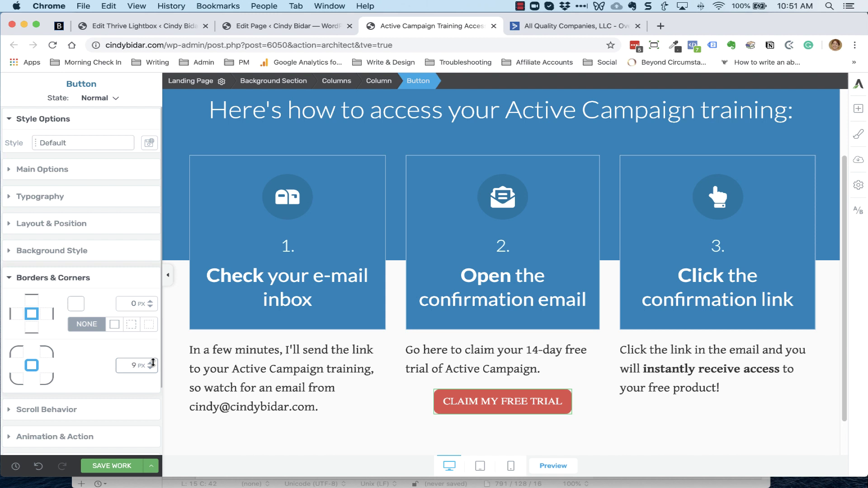
pyautogui.click(153, 363)
pyautogui.click(516, 367)
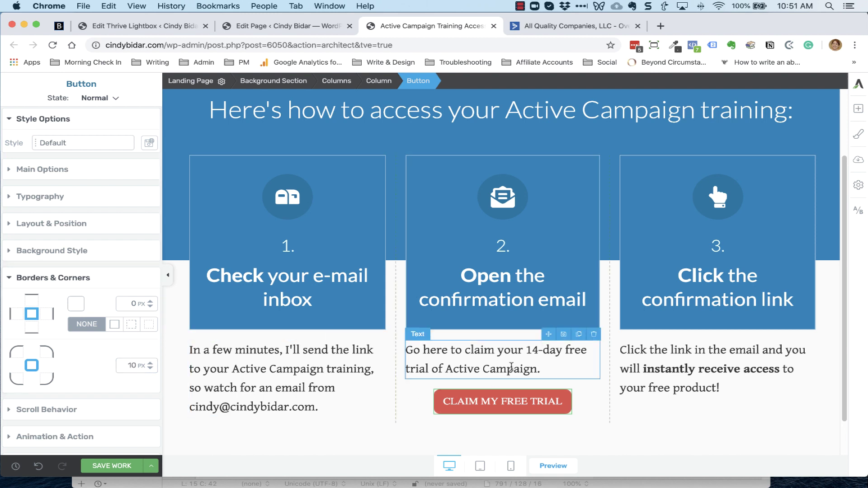
# Retitle the step-2 heading 'Create Your Active Campaign Account'
pyautogui.click(499, 299)
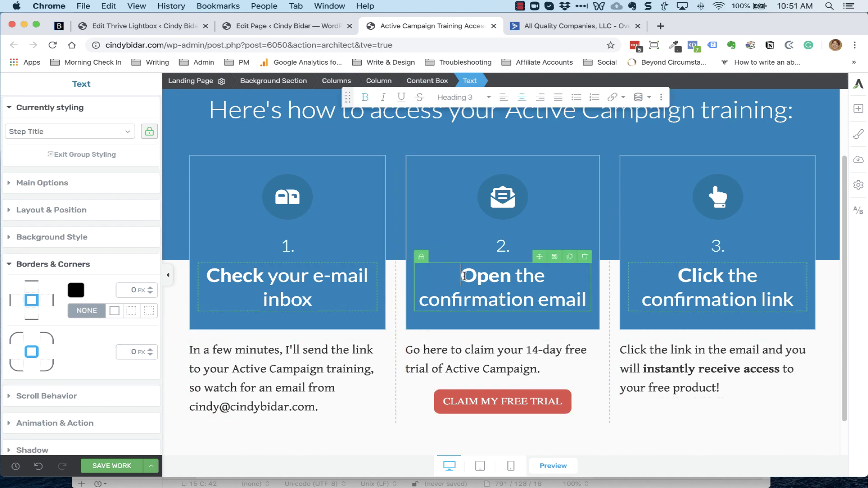
pyautogui.tripleClick(586, 298)
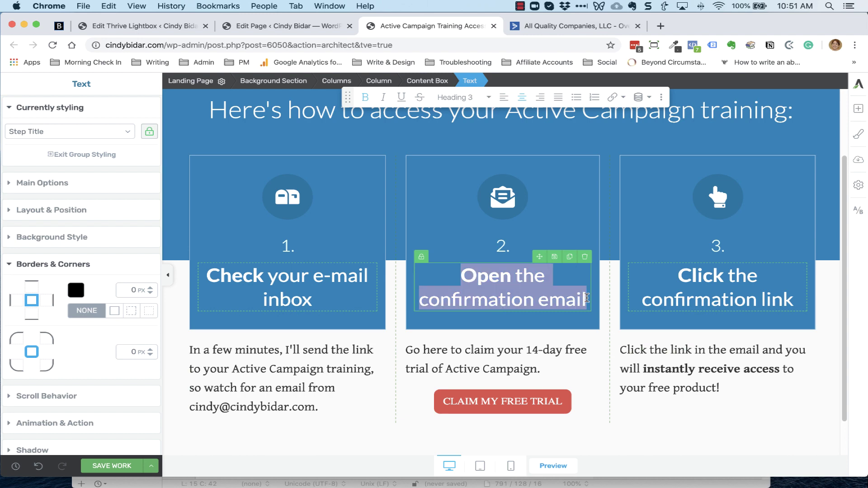
pyautogui.write('Create Your')
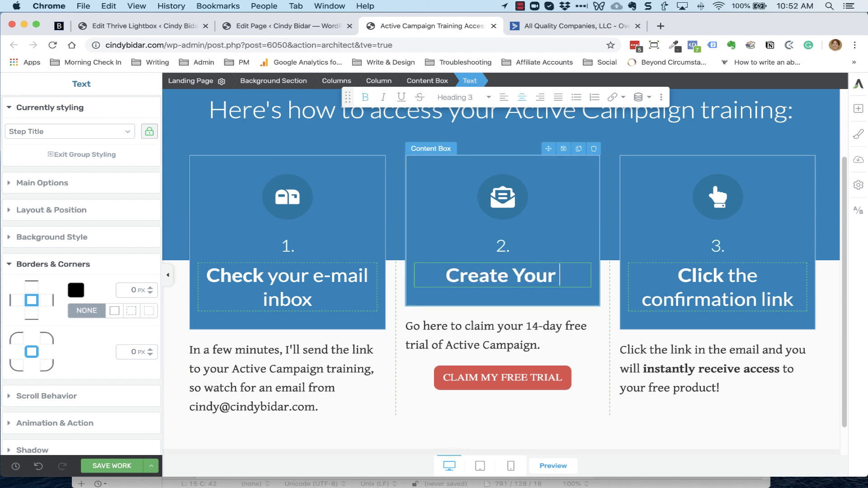
pyautogui.write(' Active Campaign')
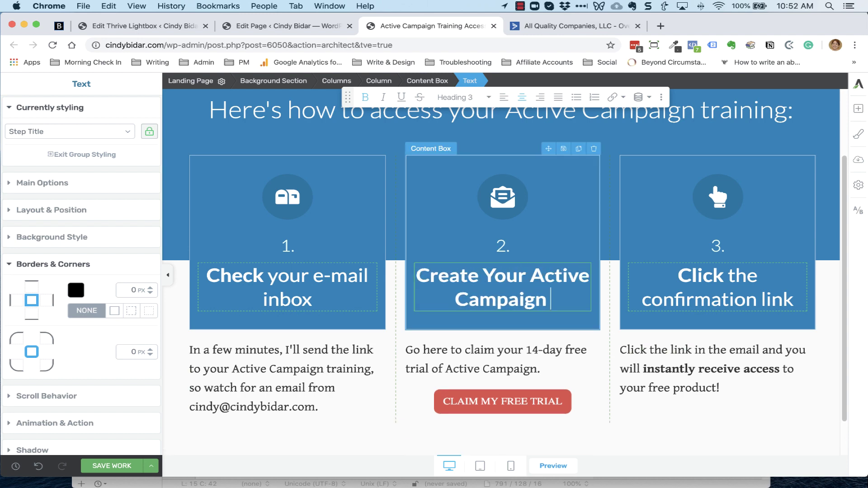
pyautogui.write(' Account')
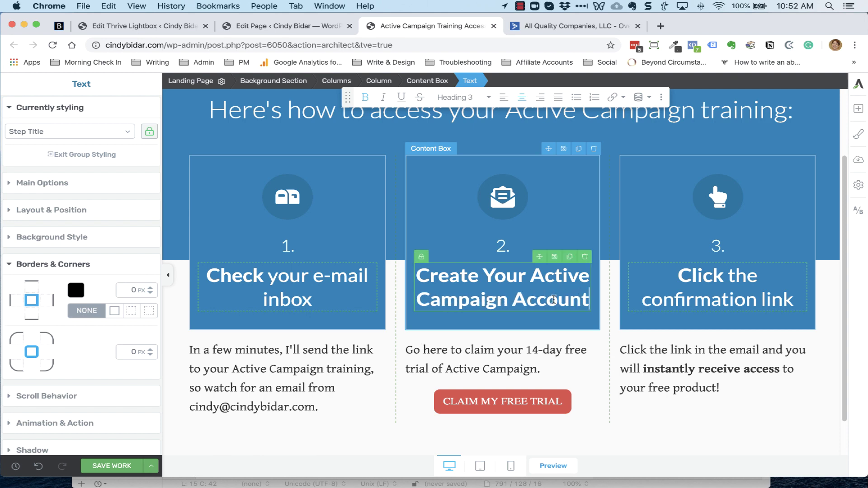
# Retitle the step-3 heading 'Create Your Email Marketing Plan'
pyautogui.click(710, 300)
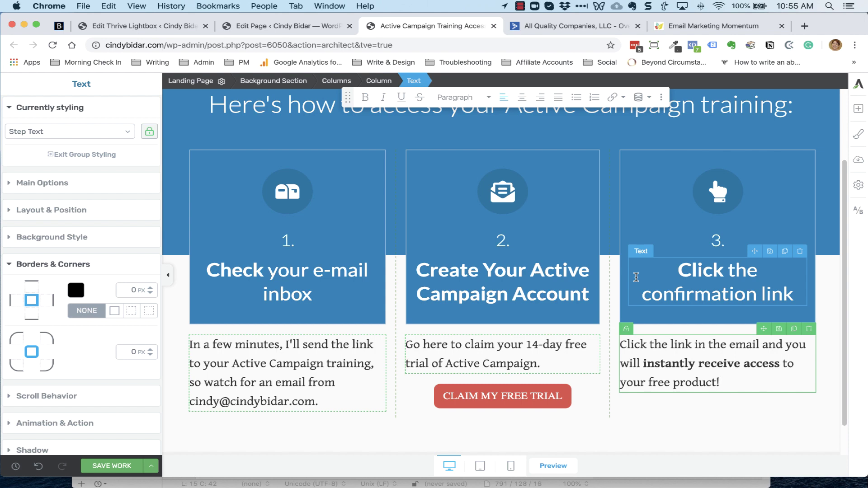
pyautogui.click(678, 270)
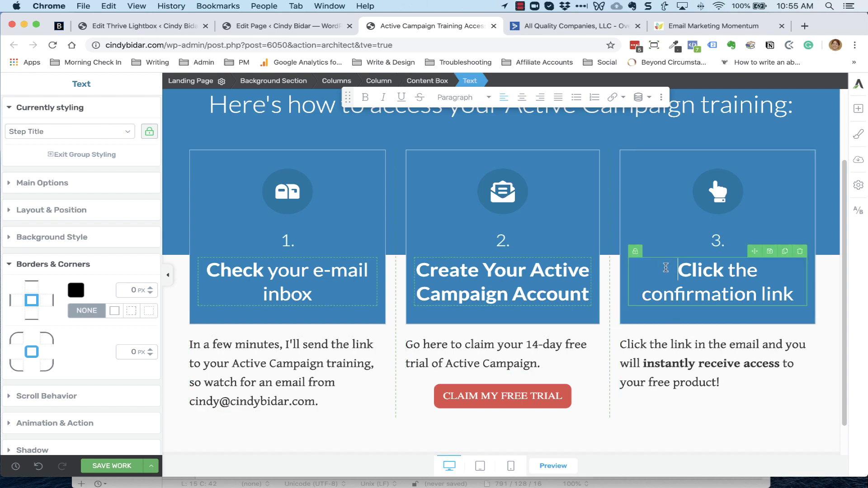
pyautogui.keyDown('shift'); pyautogui.click(796, 297); pyautogui.keyUp('shift')
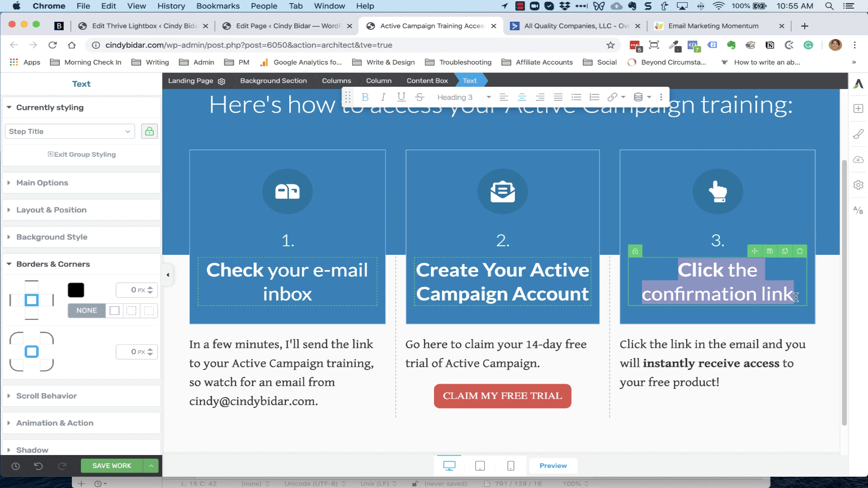
pyautogui.write('C')
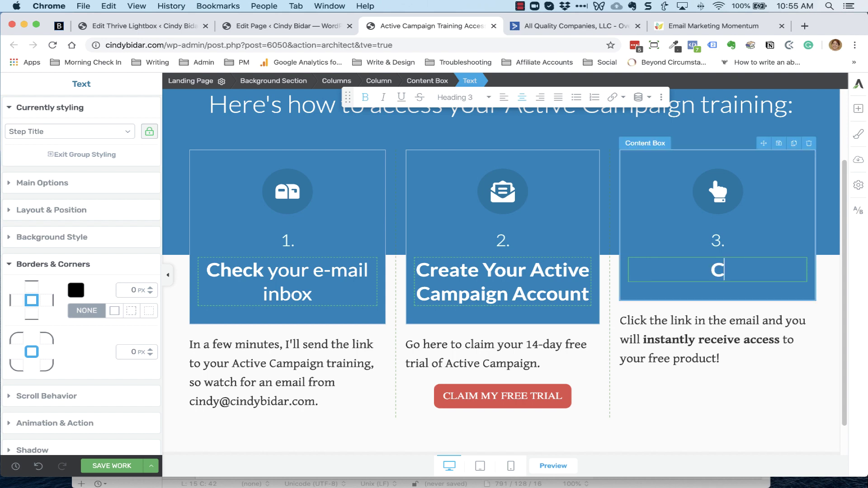
pyautogui.write('reate Your Email ')
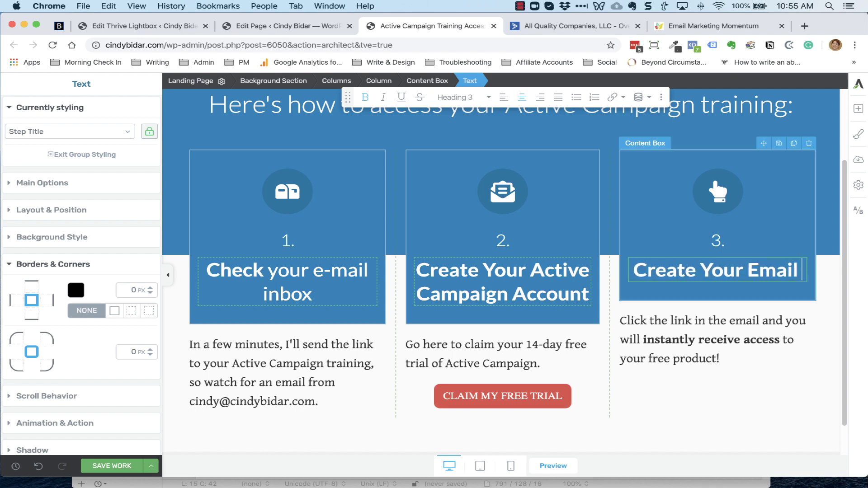
pyautogui.write('Marketing P')
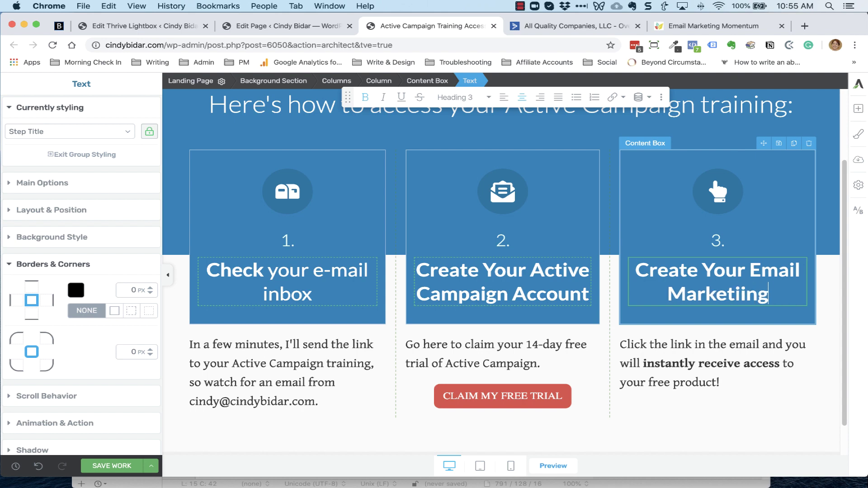
pyautogui.press('BackSpace')
pyautogui.press('BackSpace')
pyautogui.press('BackSpace')
pyautogui.press('BackSpace')
pyautogui.write('ng Plan')
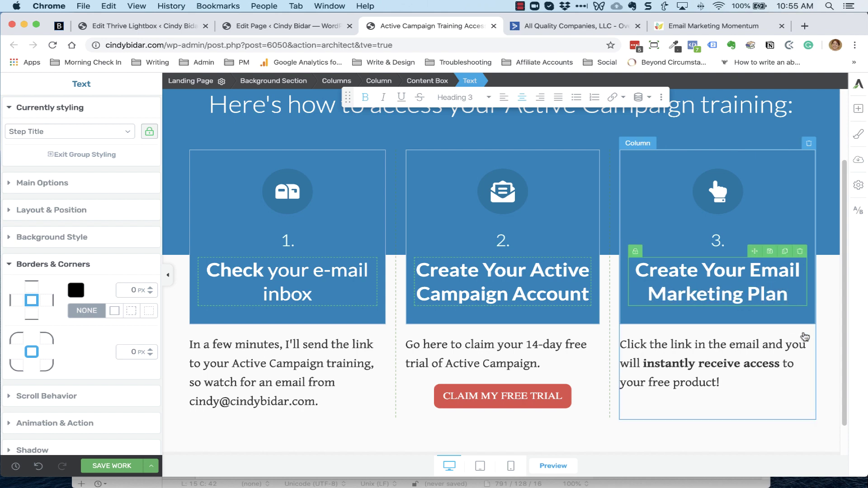
# Replace the step-3 paragraph with the pasted Email Marketing Momentum course promo text
pyautogui.click(728, 374)
pyautogui.moveTo(728, 374); pyautogui.dragTo(620, 344)
pyautogui.write('Become an email marketing pro with my step-by-step training course, Email Marketing Momentum. Save $10 when you use promo code ACTIVECAMPAIGN at checkout.')
pyautogui.scroll(-3, 739, 359)
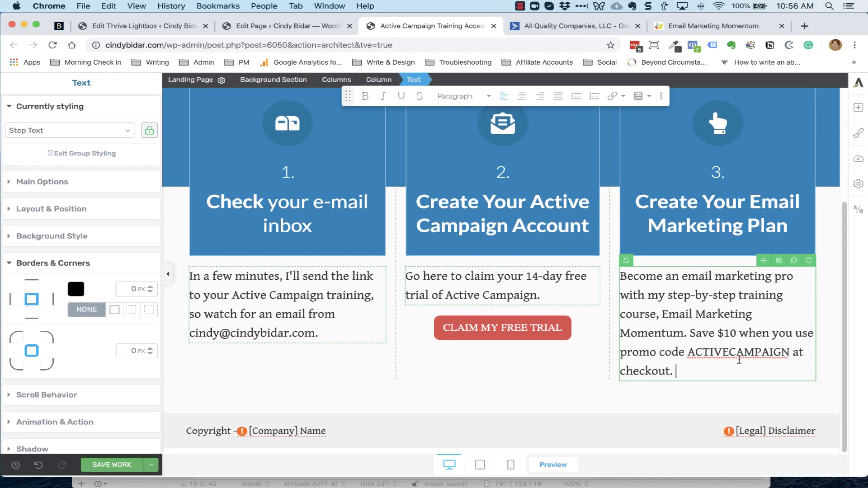
# Duplicate the CLAIM MY FREE TRIAL button under the step-3 text and relabel it INSTANT ACCESS
pyautogui.click(858, 108)
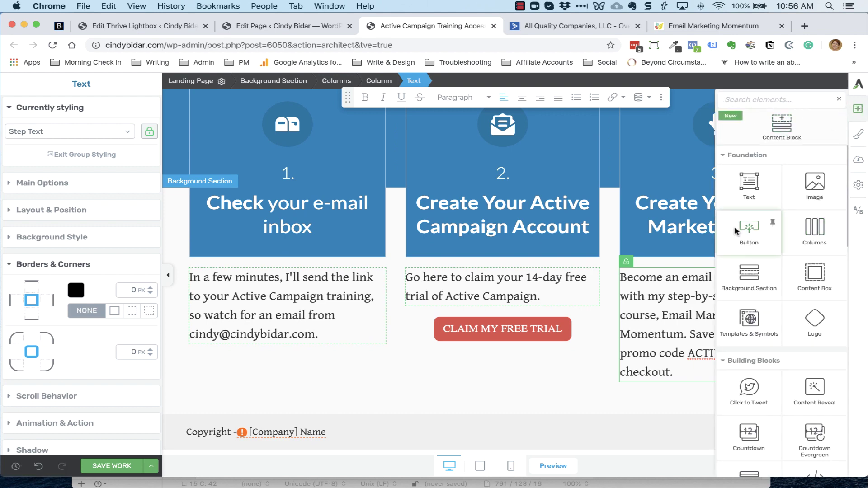
pyautogui.moveTo(748, 227)
pyautogui.mouseDown()
pyautogui.moveTo(687, 398)
pyautogui.moveTo(697, 371)
pyautogui.mouseUp()
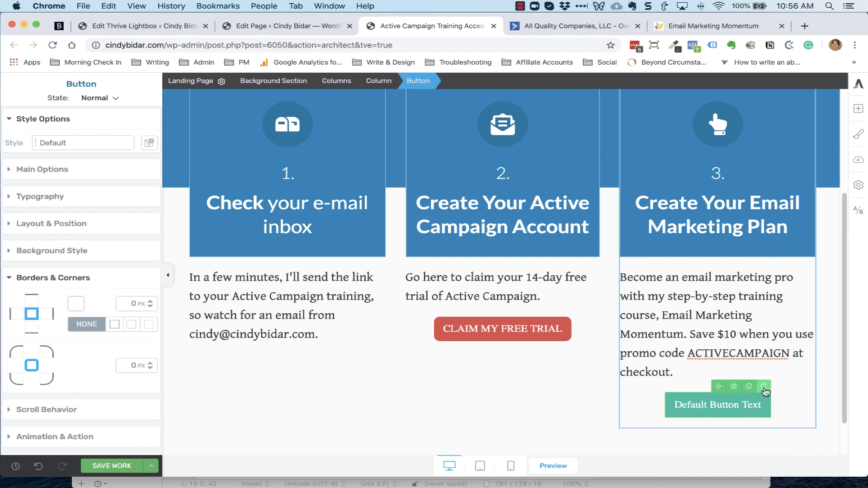
pyautogui.click(764, 387)
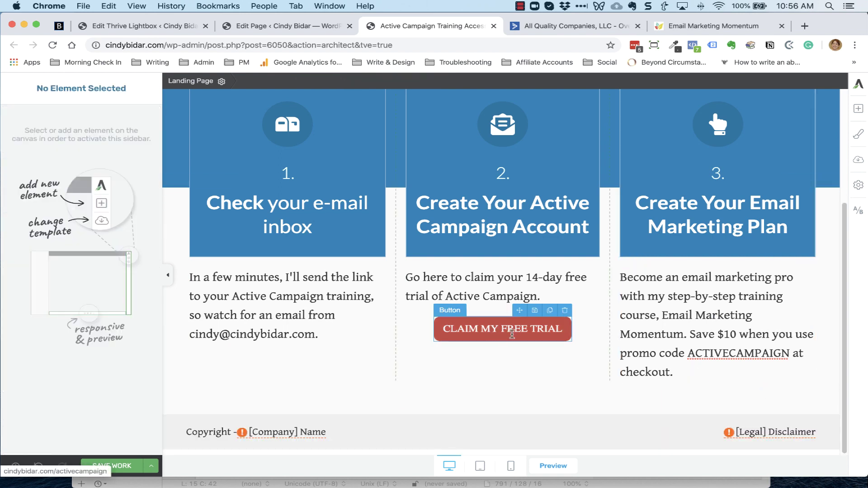
pyautogui.click(548, 312)
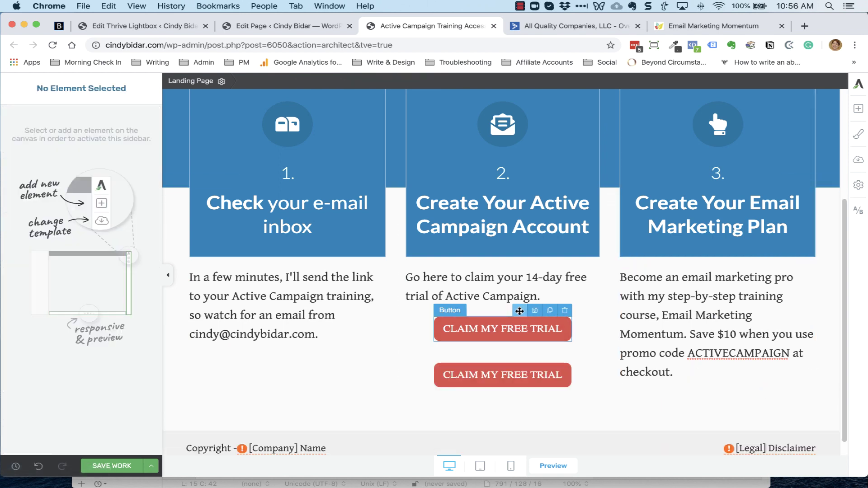
pyautogui.moveTo(539, 316); pyautogui.dragTo(709, 382)
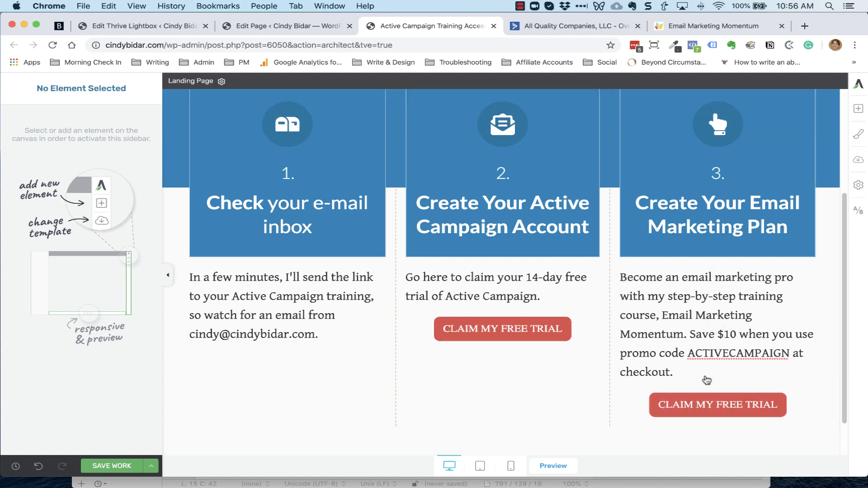
pyautogui.doubleClick(714, 400)
pyautogui.write('INST')
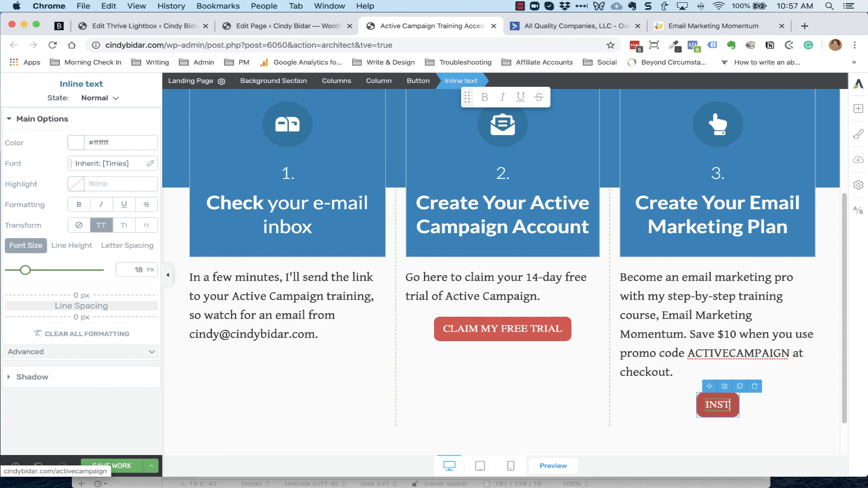
pyautogui.write('ANT ACCESS')
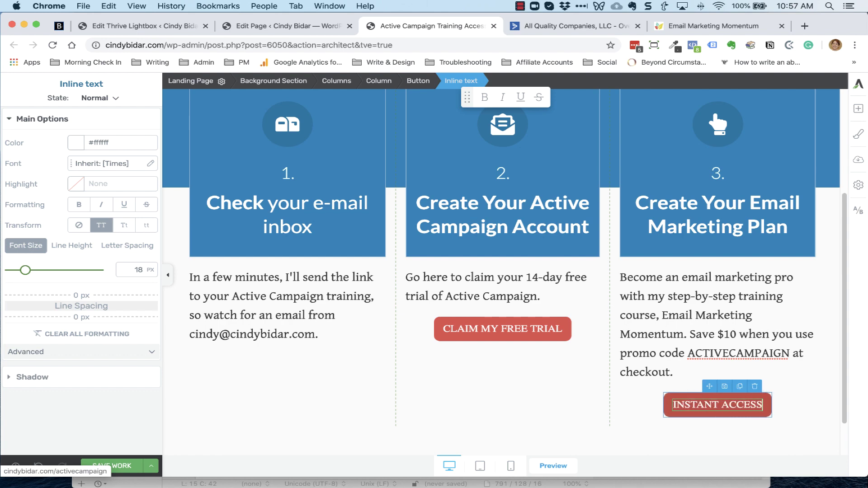
pyautogui.click(667, 408)
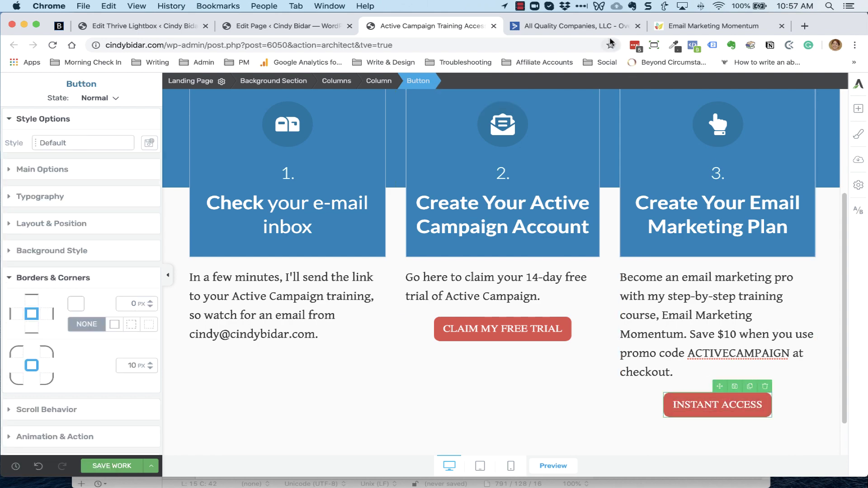
pyautogui.click(696, 25)
# Set the INSTANT ACCESS button's Target URL to the copied Email Marketing Momentum course address
pyautogui.click(247, 45)
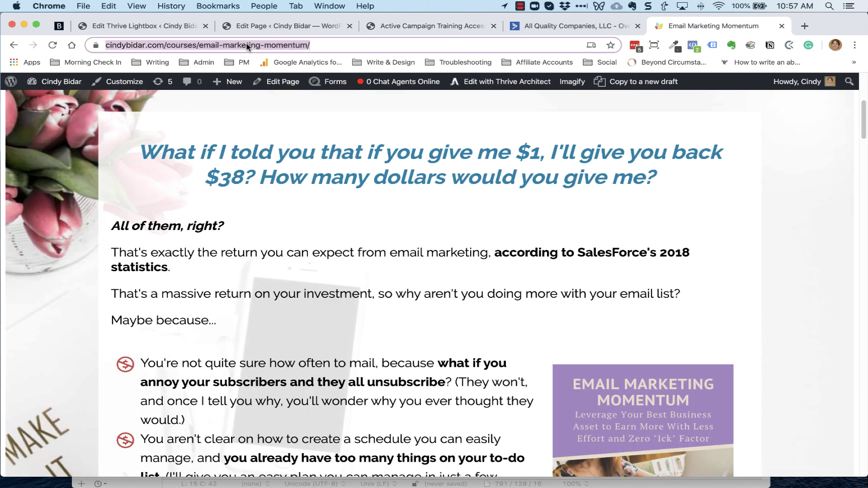
pyautogui.click(525, 26)
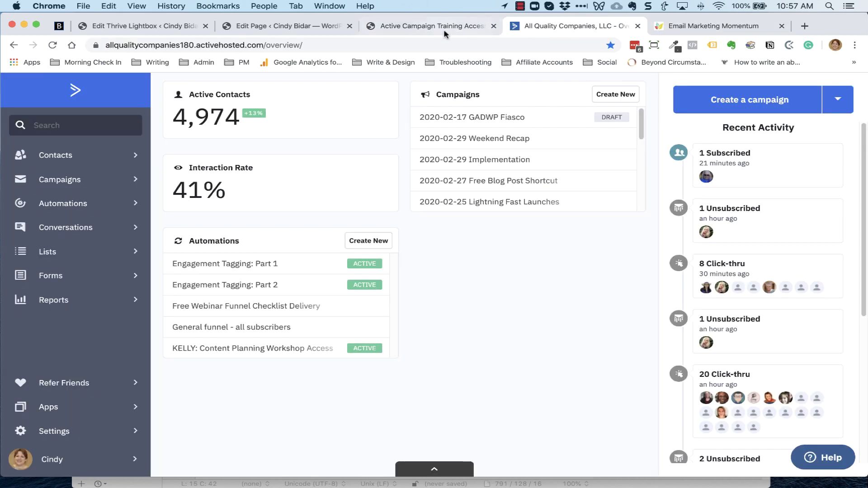
pyautogui.click(437, 30)
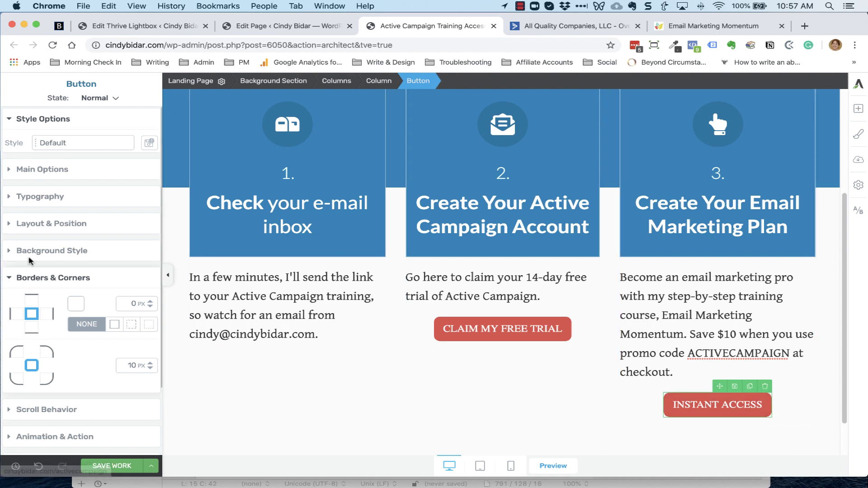
pyautogui.click(69, 177)
pyautogui.tripleClick(69, 369)
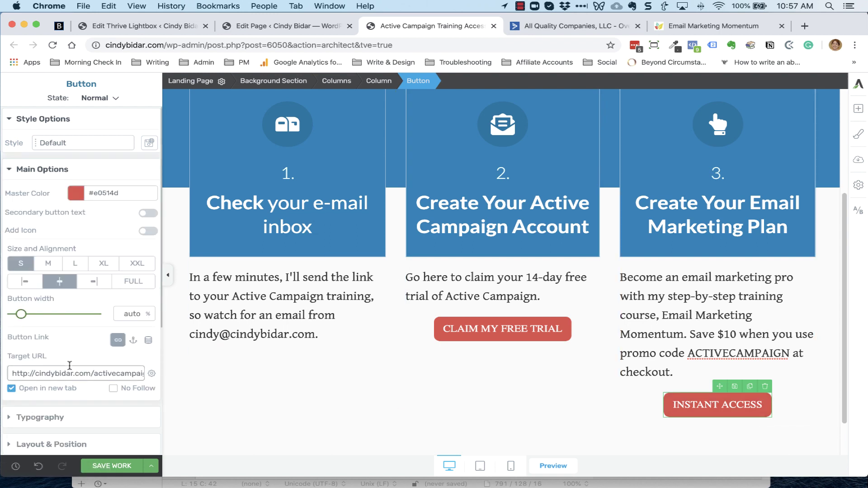
pyautogui.press('super+v')
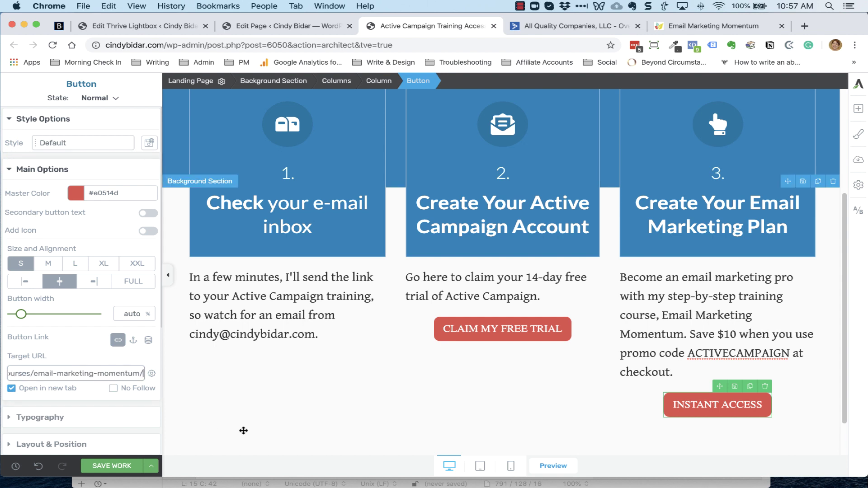
# Save the page work and open the additional save choices
pyautogui.click(121, 470)
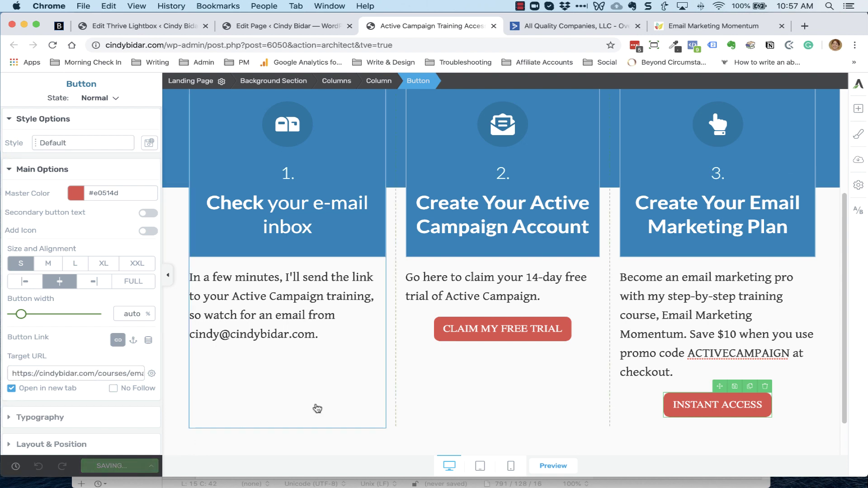
pyautogui.scroll(-1, 348, 376)
pyautogui.scroll(4, 351, 377)
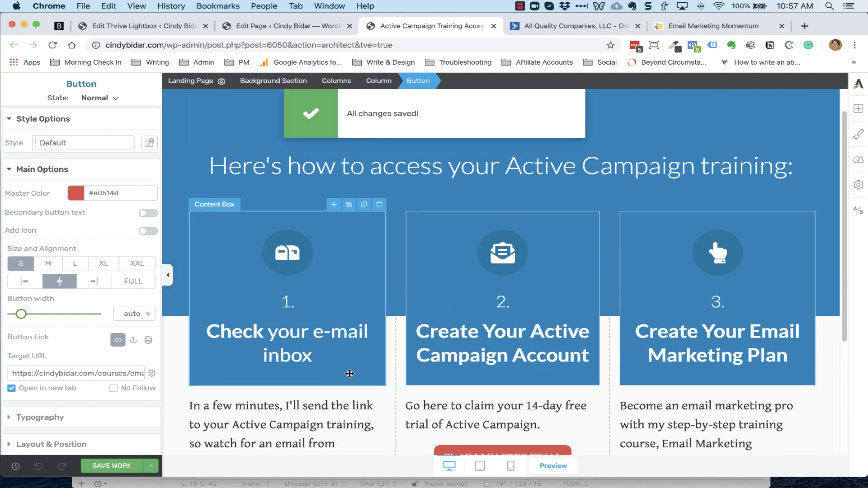
pyautogui.scroll(1, 349, 373)
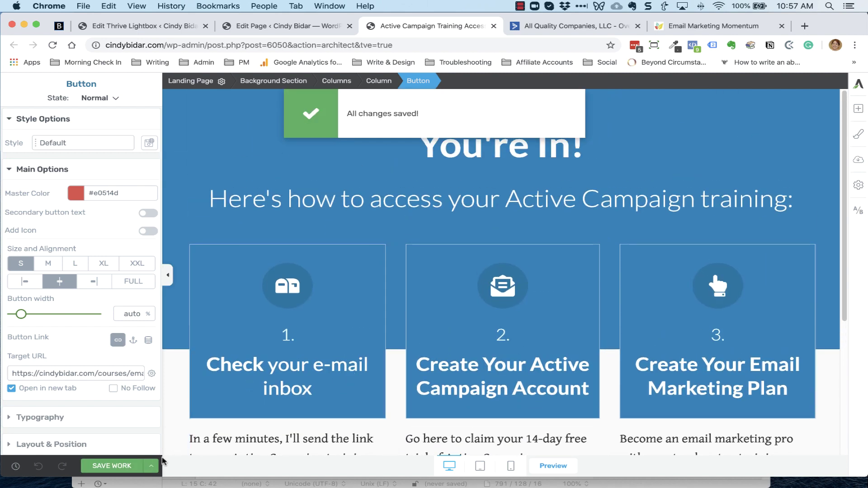
pyautogui.click(154, 470)
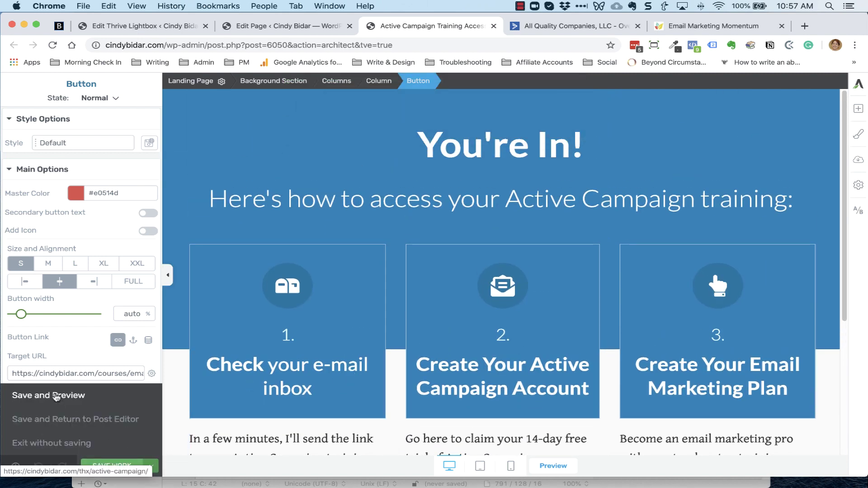
# Save and preview the live thank-you page, then close the Email Marketing Momentum tab
pyautogui.click(57, 397)
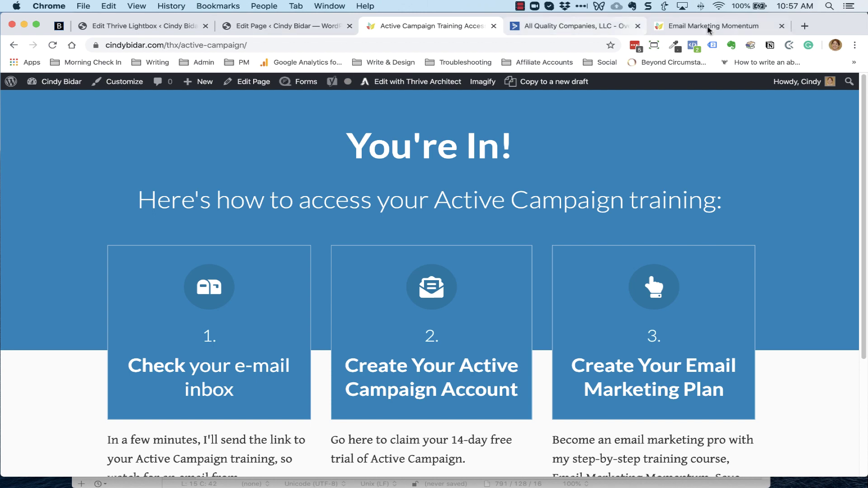
pyautogui.click(781, 26)
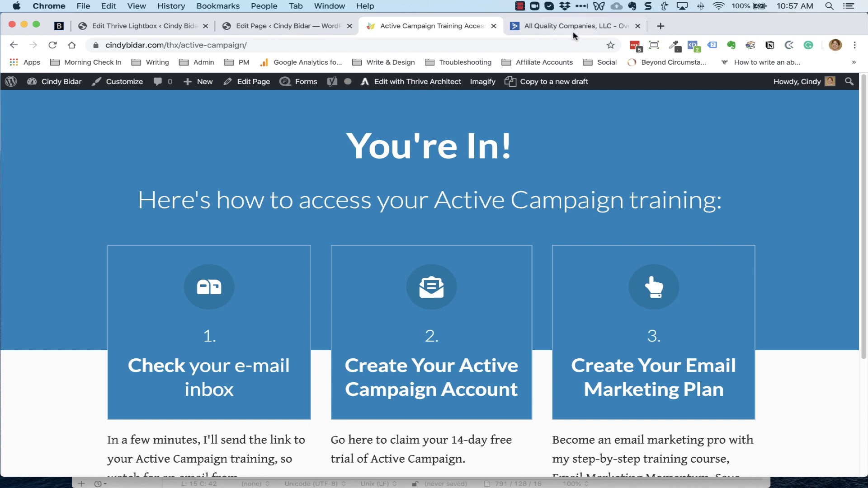
# In ActiveCampaign Automations, create a new automation choosing Start from Scratch
pyautogui.click(572, 30)
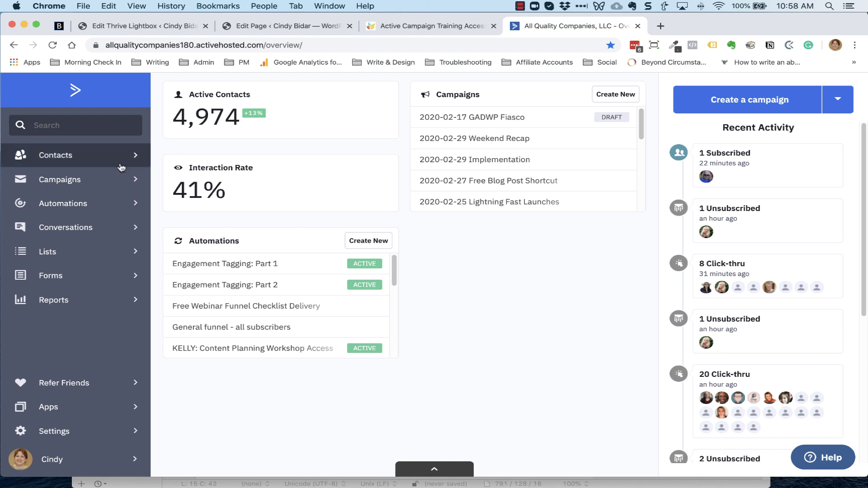
pyautogui.click(67, 206)
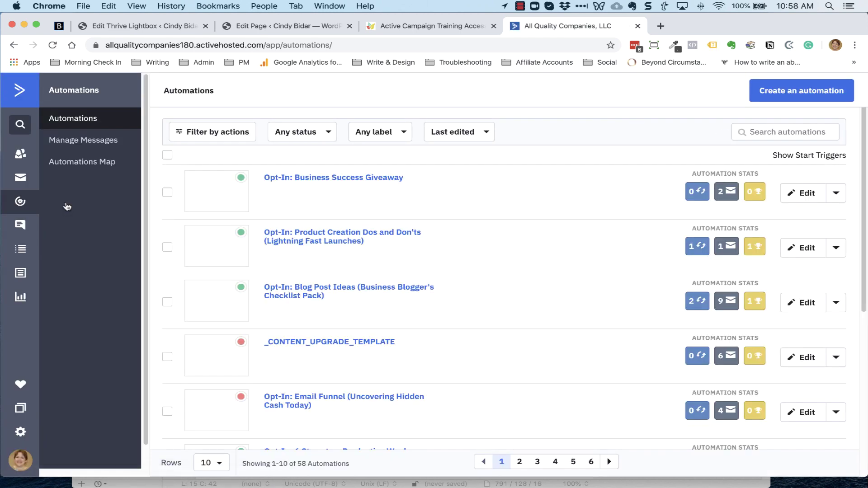
pyautogui.click(782, 98)
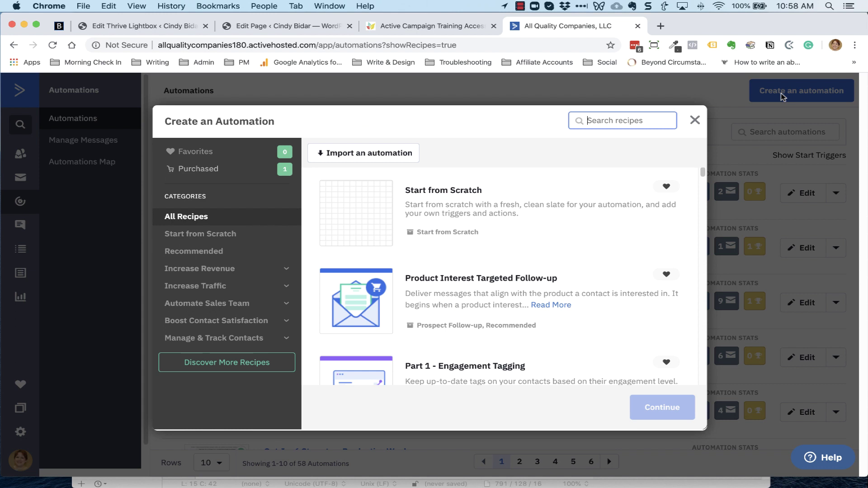
pyautogui.click(461, 204)
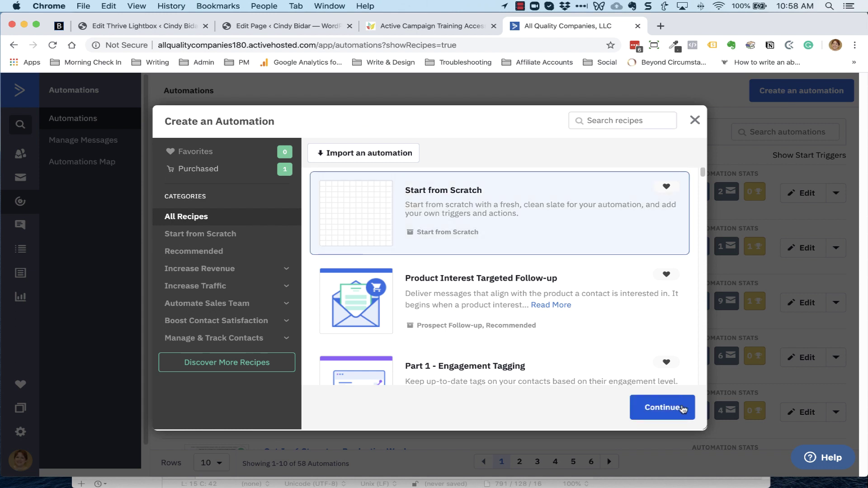
pyautogui.click(664, 408)
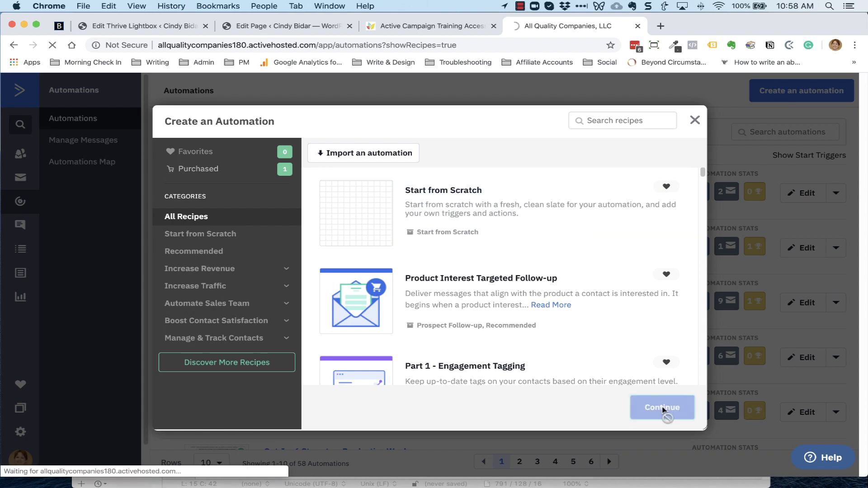
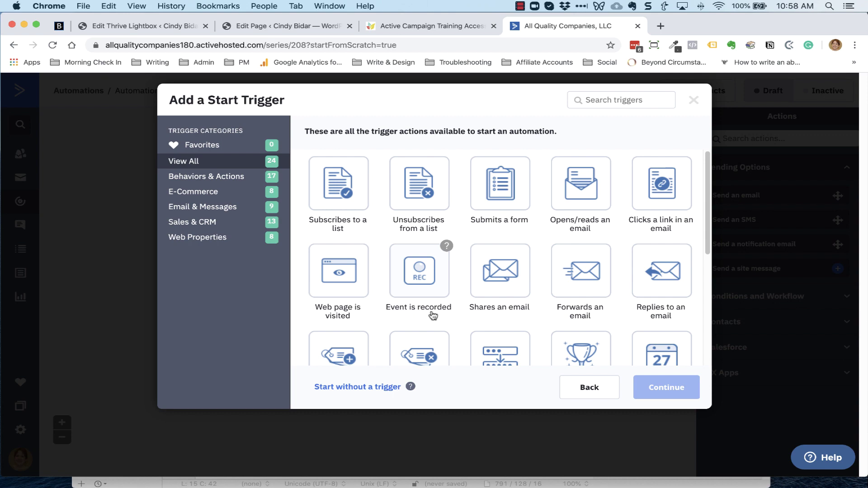
# Set a 'Tag is added' start trigger using the new tag 'Opt-In: Active Campaign Training', running once
pyautogui.scroll(-3, 342, 273)
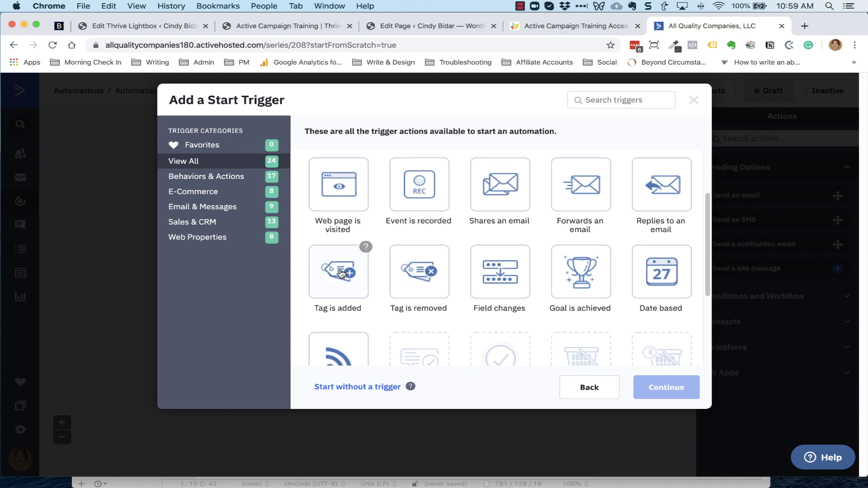
pyautogui.click(341, 273)
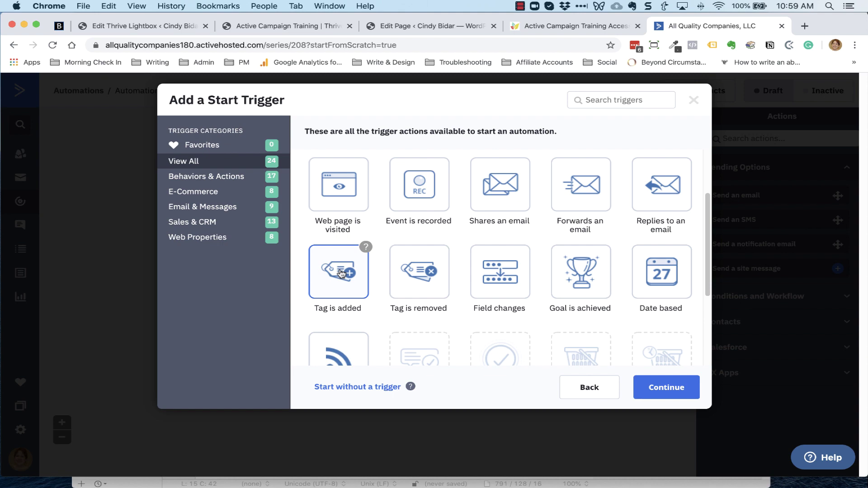
pyautogui.click(674, 390)
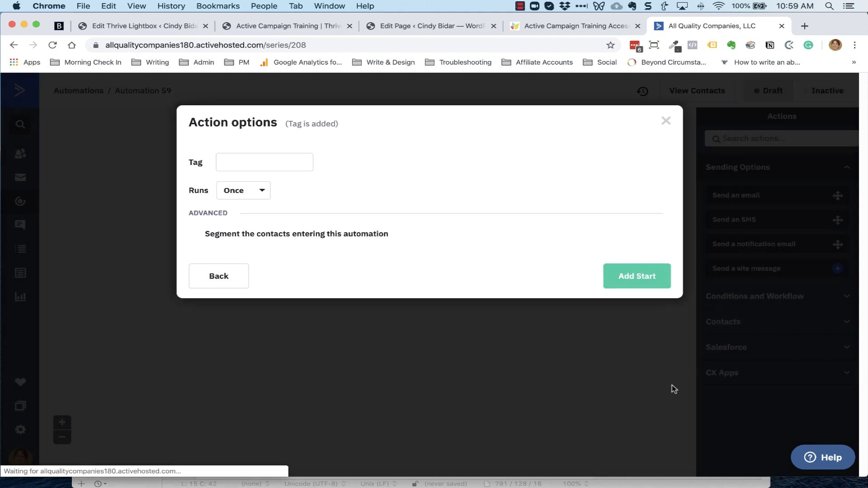
pyautogui.click(246, 161)
pyautogui.write('Op')
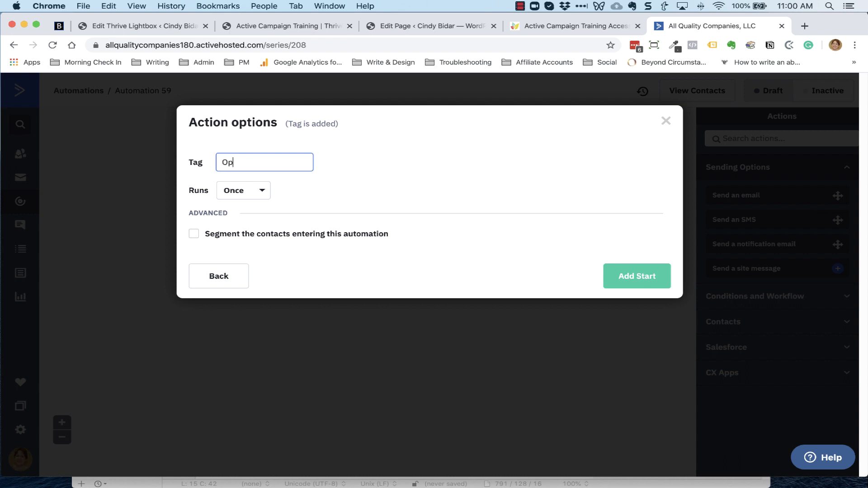
pyautogui.write('t-IN')
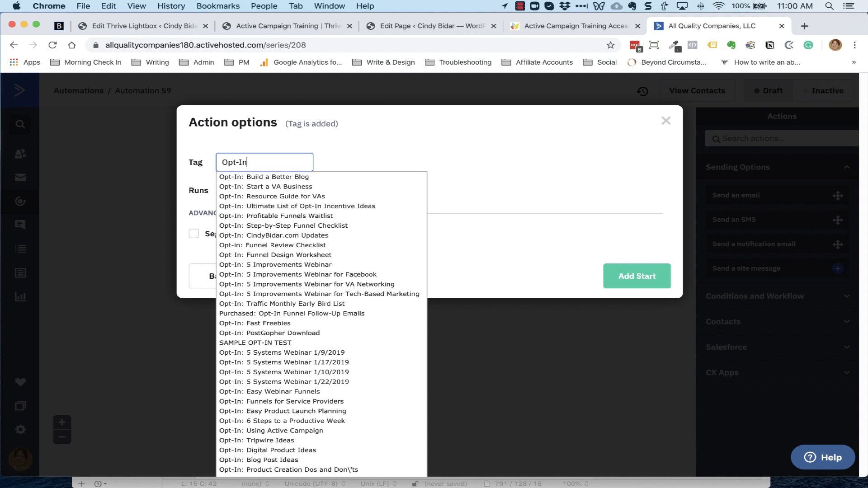
pyautogui.write(': Active Campa')
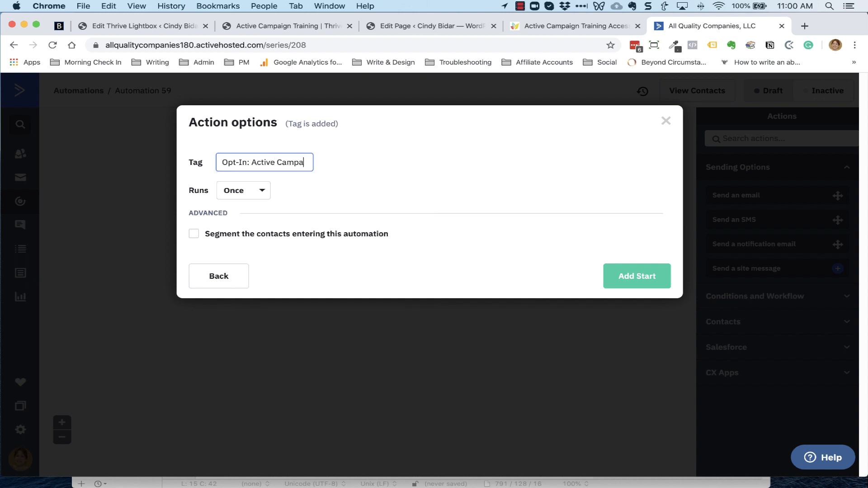
pyautogui.write('ing')
pyautogui.press('BackSpace')
pyautogui.press('BackSpace')
pyautogui.write('g')
pyautogui.press('BackSpace')
pyautogui.write('gn Training')
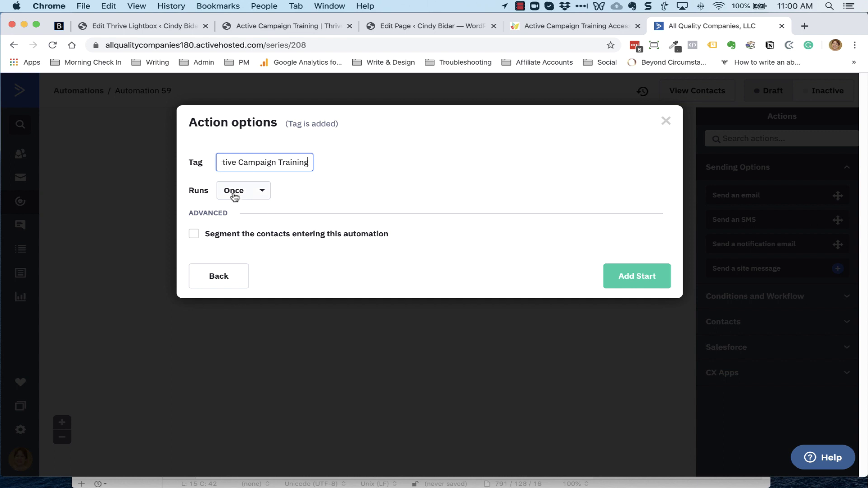
# Add the tag trigger, then a Send an email step with a new email named 'Active Campaign Training #1'
pyautogui.click(649, 280)
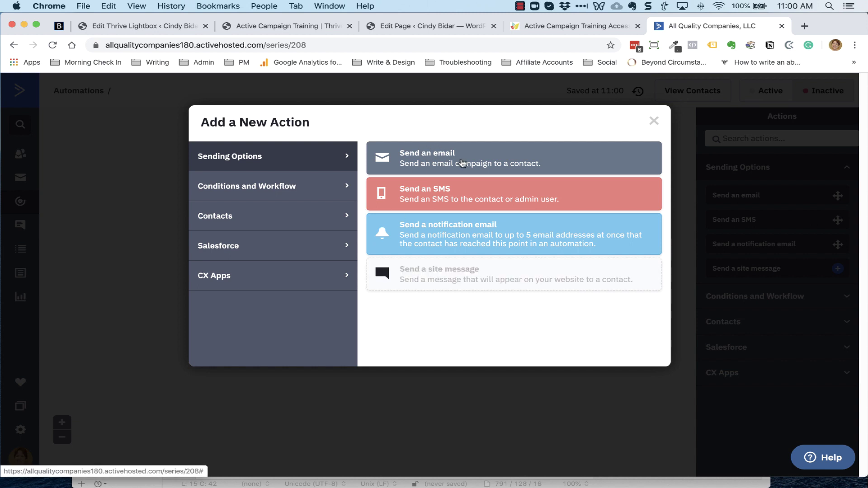
pyautogui.click(461, 163)
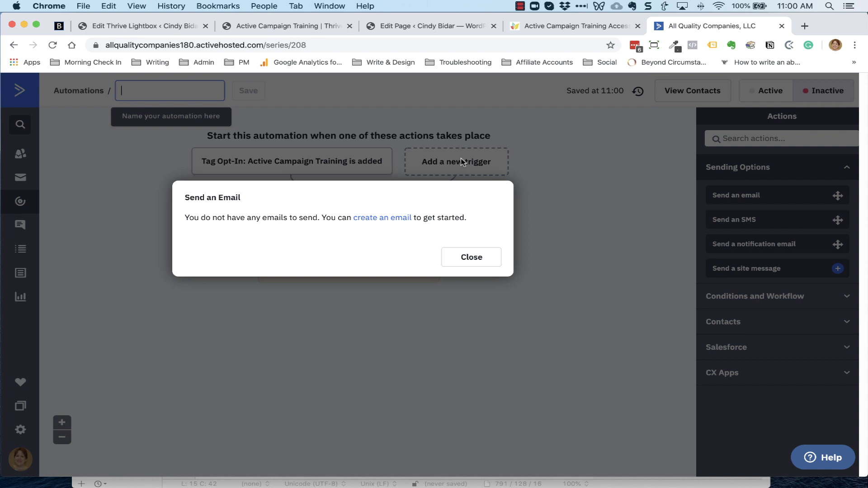
pyautogui.click(371, 219)
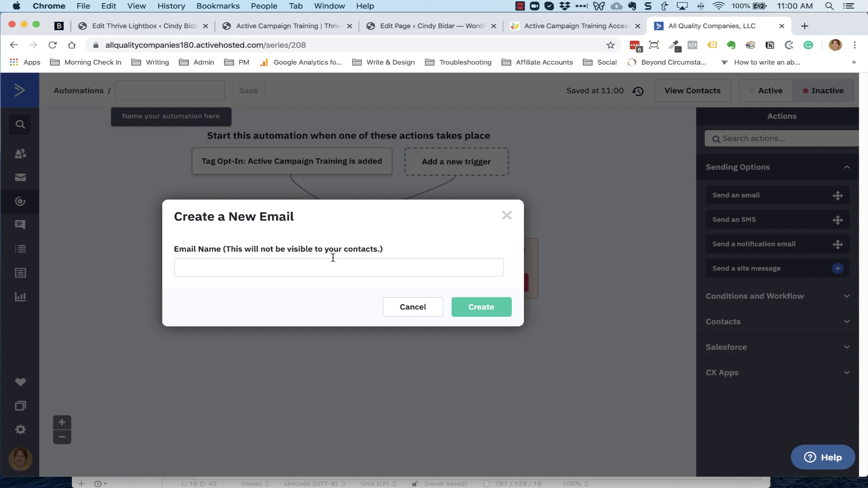
pyautogui.click(342, 269)
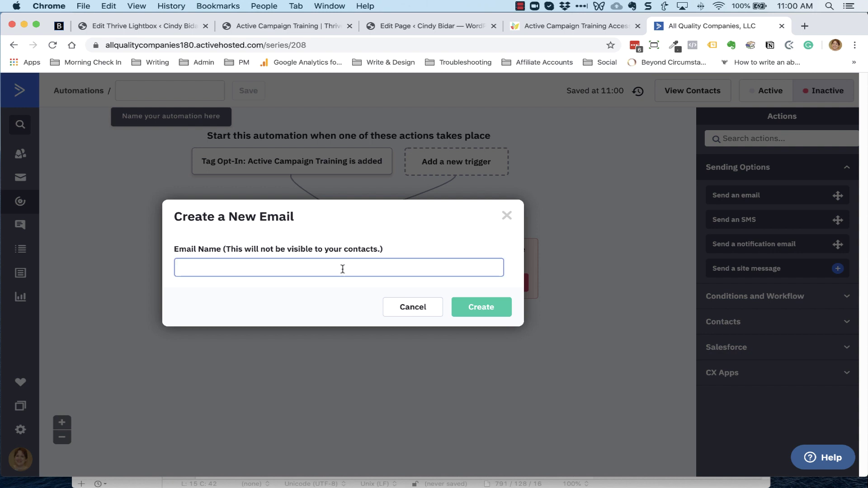
pyautogui.write('Active Cam')
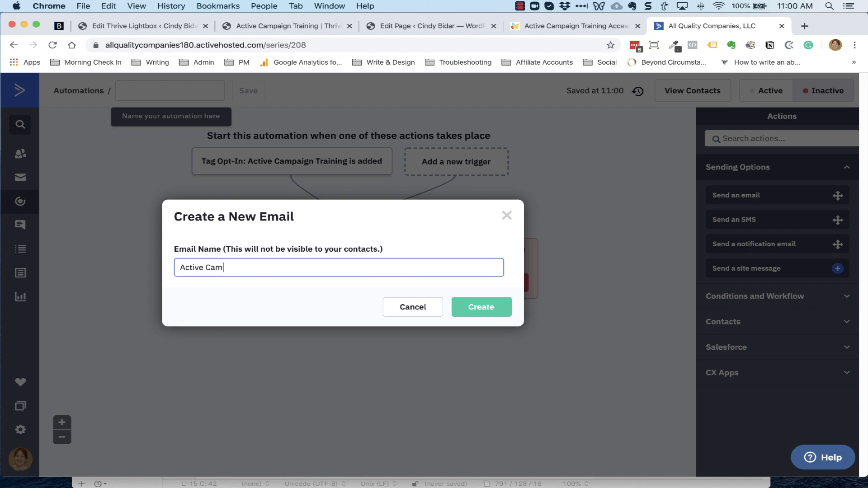
pyautogui.write('paign Training Welcome')
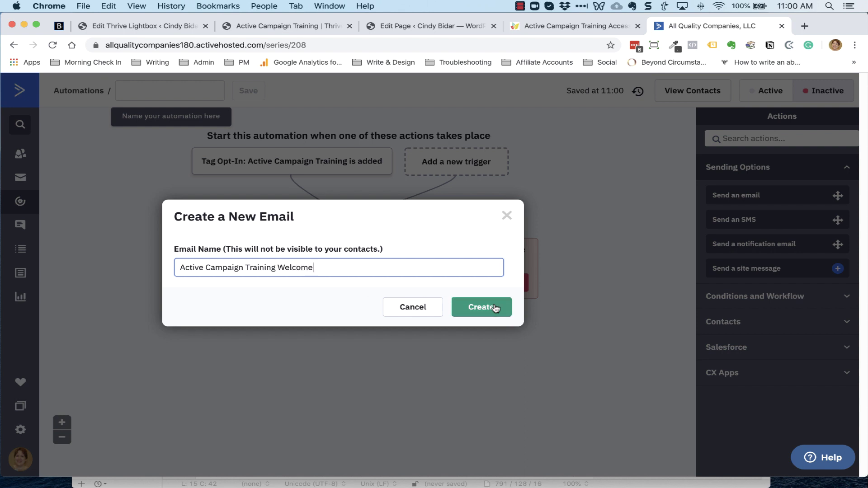
pyautogui.press('BackSpace')
pyautogui.press('BackSpace')
pyautogui.press('BackSpace')
pyautogui.click(481, 307)
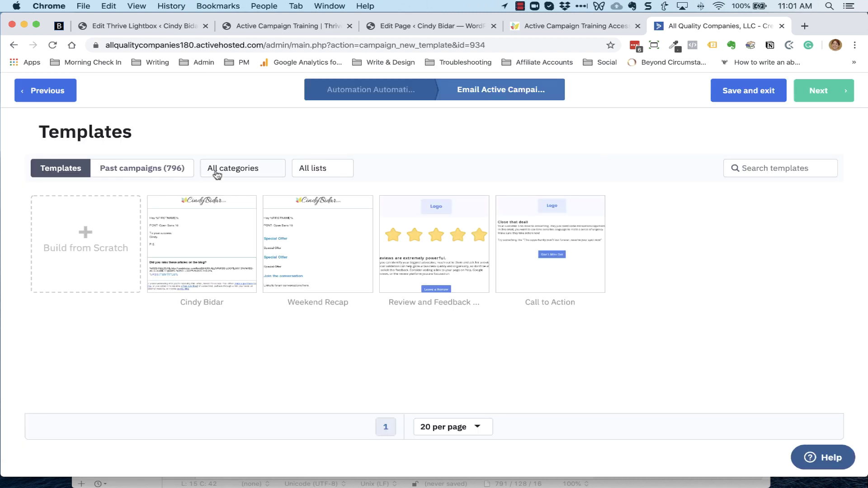
# Use the first saved template with subject 'You're in! Open up to learn how easy it is to use Active Campaign'
pyautogui.moveTo(182, 267)
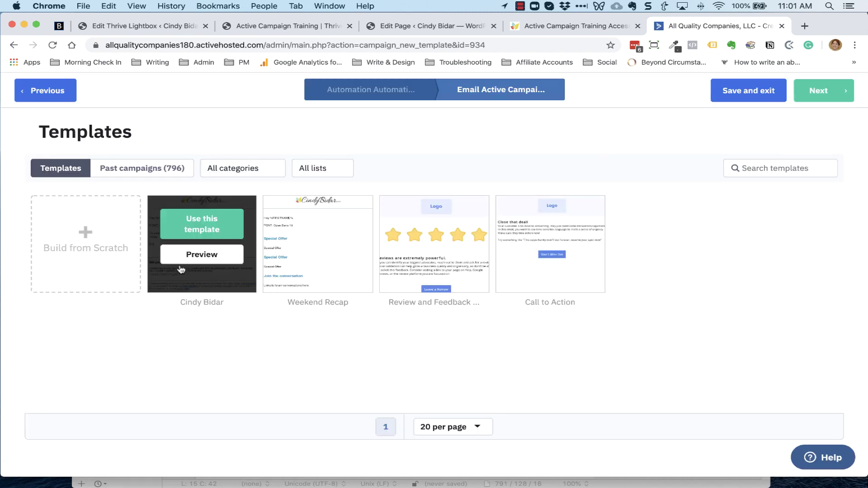
pyautogui.click(202, 227)
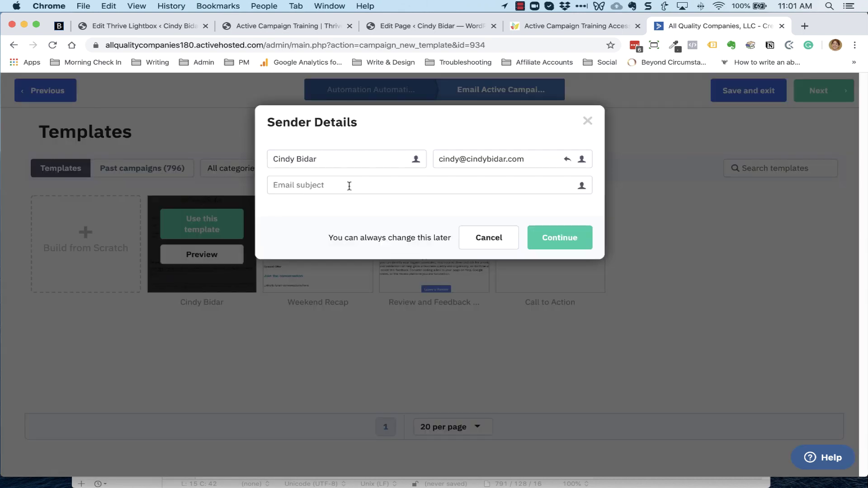
pyautogui.moveTo(481, 487)
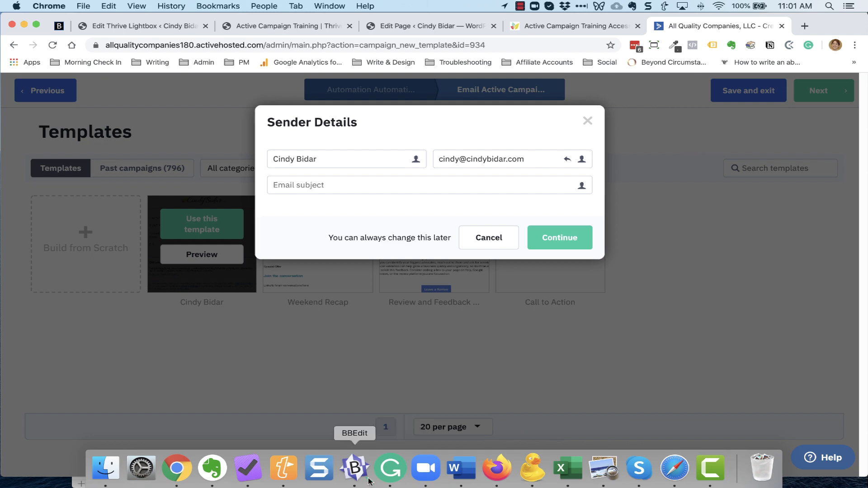
pyautogui.click(356, 470)
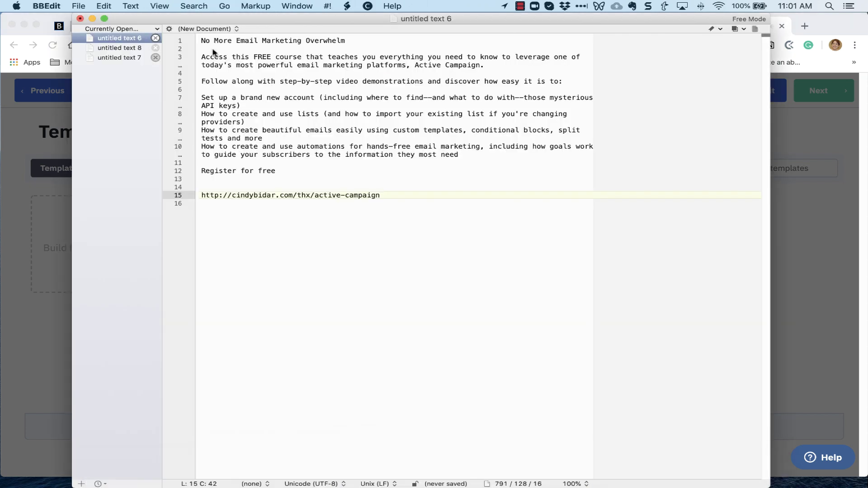
pyautogui.click(124, 57)
pyautogui.tripleClick(280, 58)
pyautogui.press('super+c')
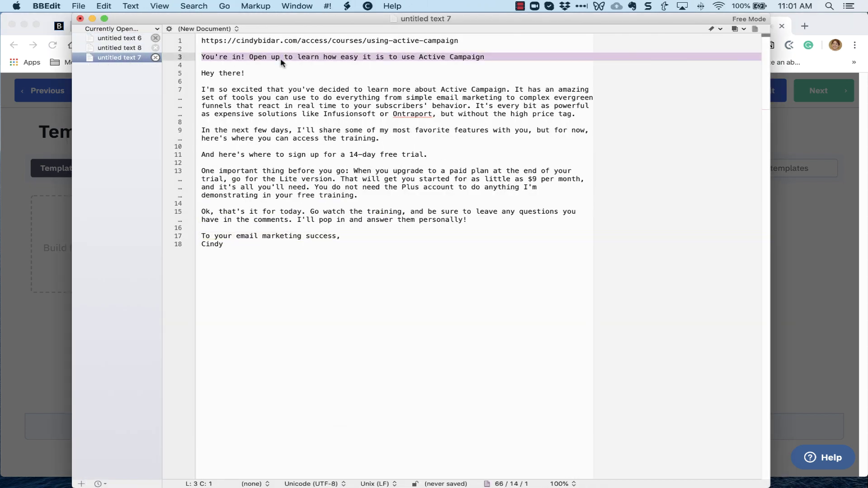
pyautogui.click(808, 240)
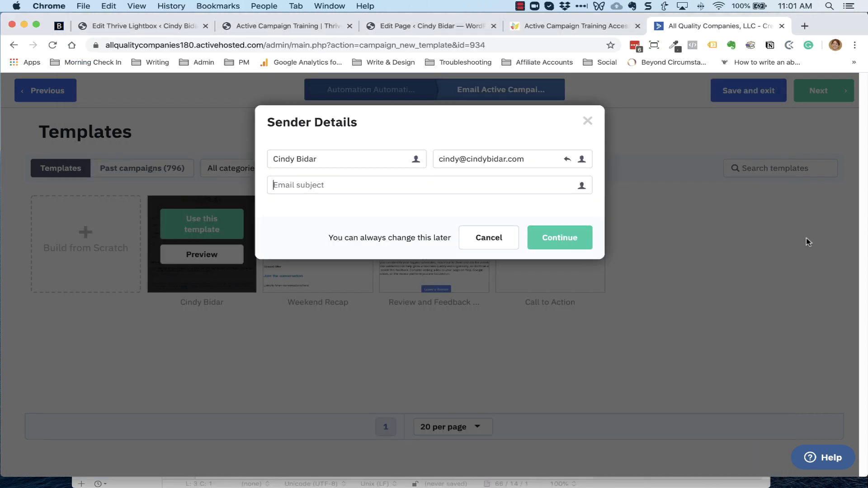
pyautogui.press('super+v')
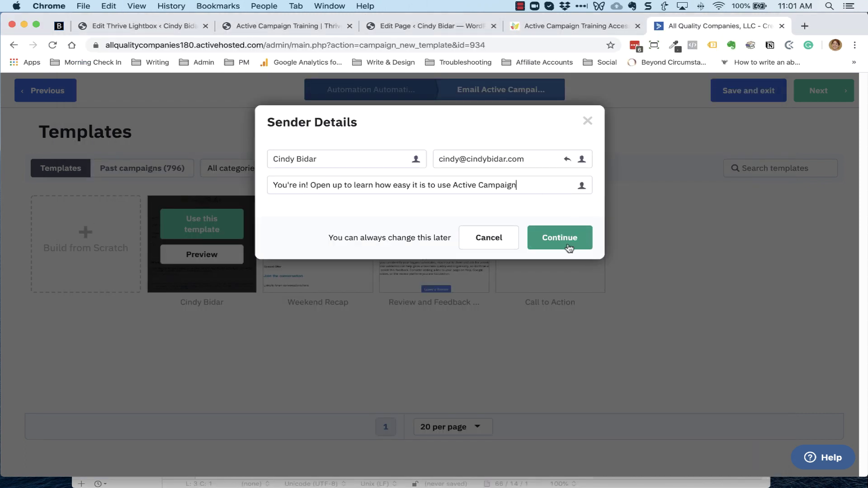
pyautogui.click(569, 246)
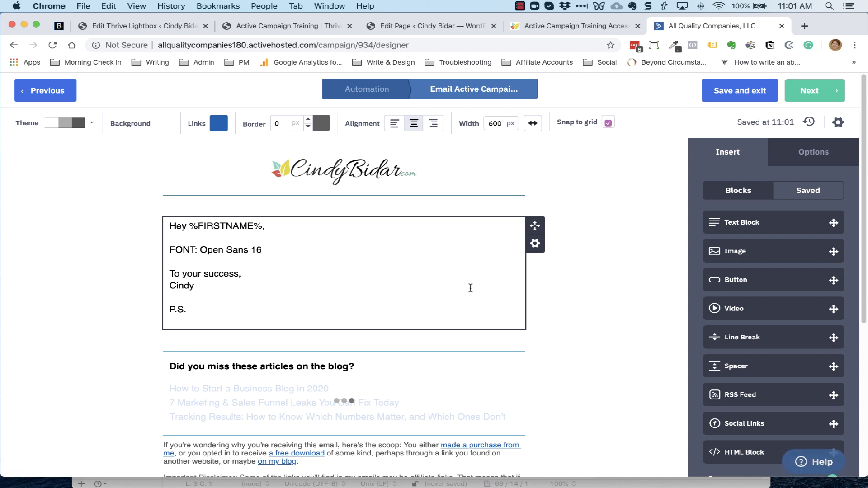
# Replace the email's placeholder text with the welcome email body copied from the draft
pyautogui.moveTo(489, 487)
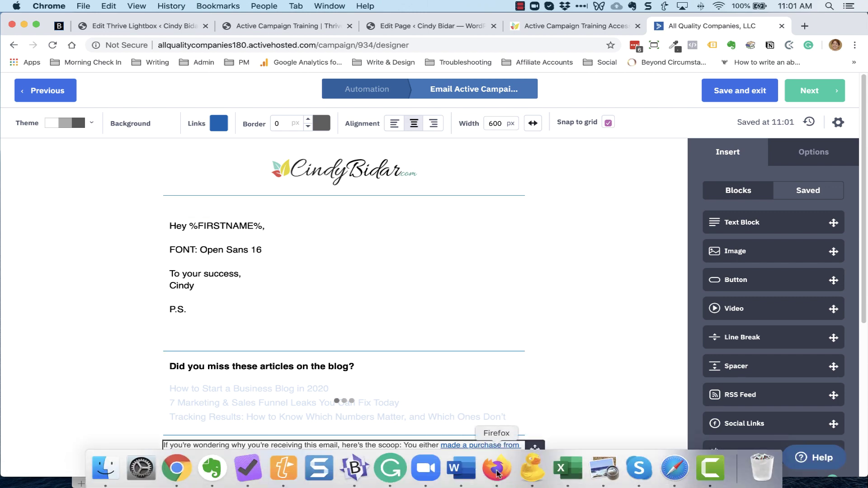
pyautogui.click(346, 472)
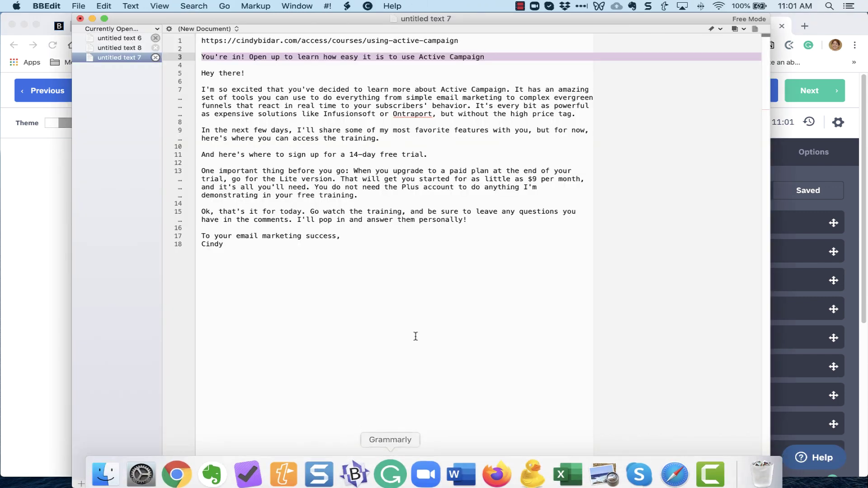
pyautogui.moveTo(202, 73); pyautogui.dragTo(378, 249)
pyautogui.press('super+c')
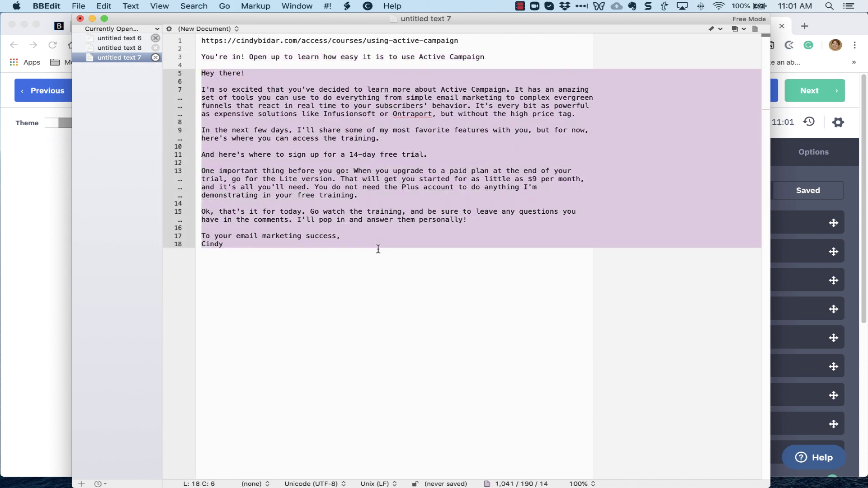
pyautogui.click(817, 68)
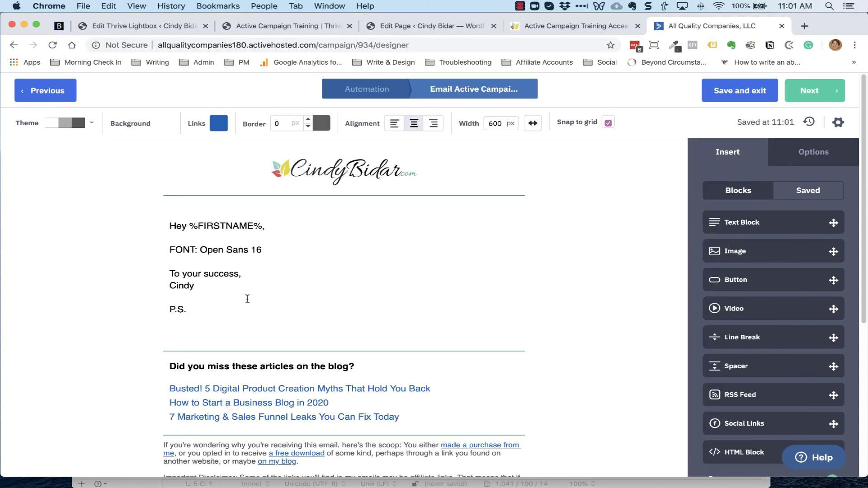
pyautogui.moveTo(169, 226); pyautogui.dragTo(256, 308)
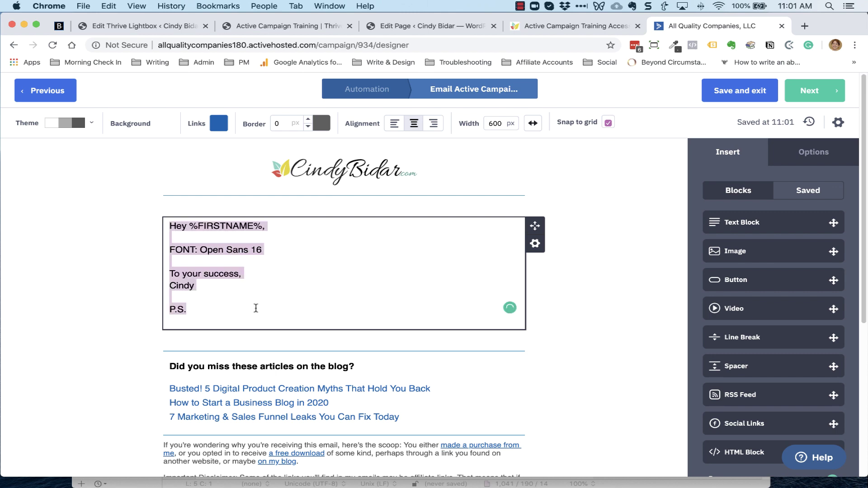
pyautogui.press('super+v')
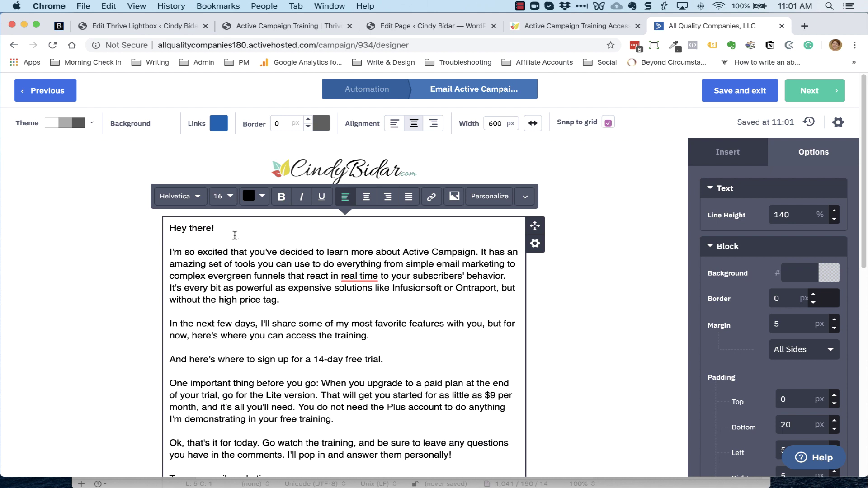
# Replace 'there' in the greeting with the First Name personalization field and accept 'real-time'
pyautogui.doubleClick(203, 228)
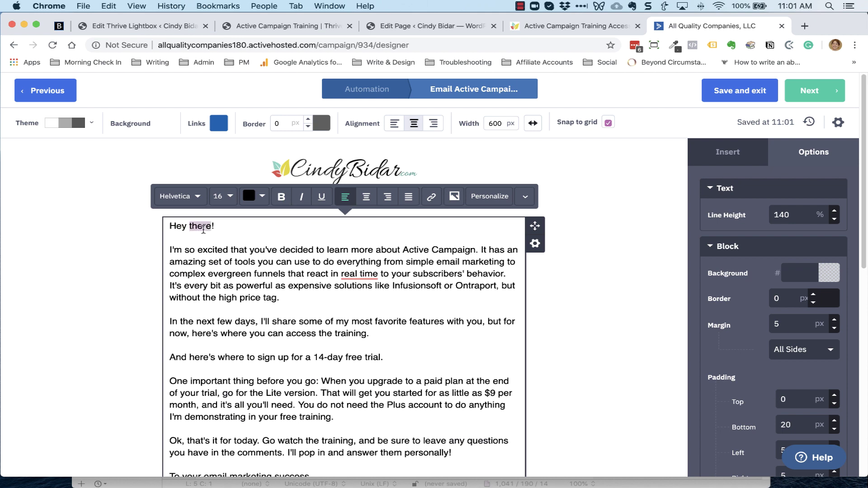
pyautogui.press('BackSpace')
pyautogui.click(490, 200)
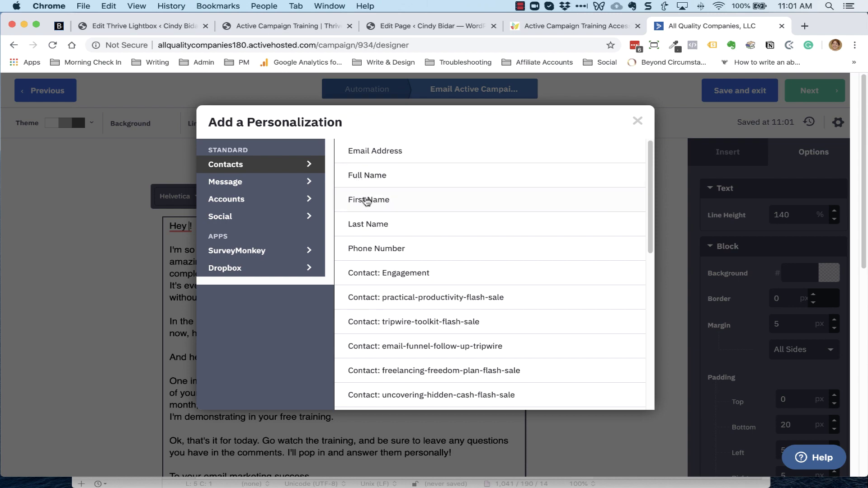
pyautogui.click(362, 196)
pyautogui.scroll(-3, 364, 300)
pyautogui.moveTo(359, 210)
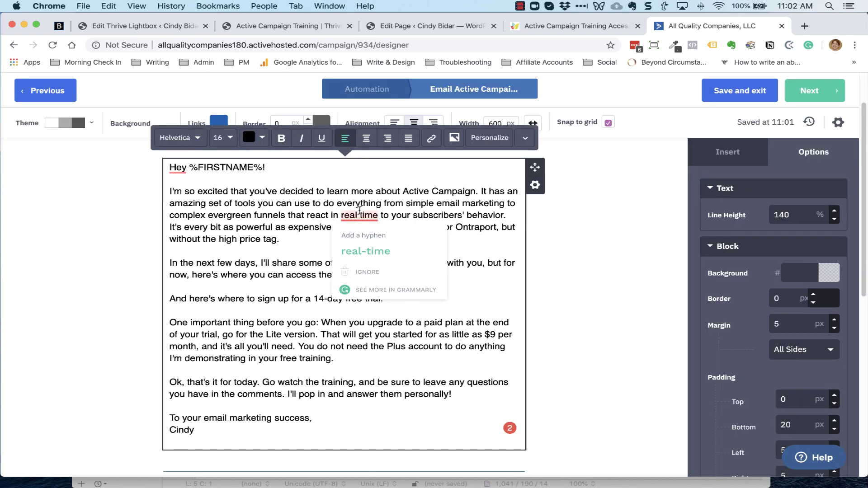
pyautogui.click(365, 250)
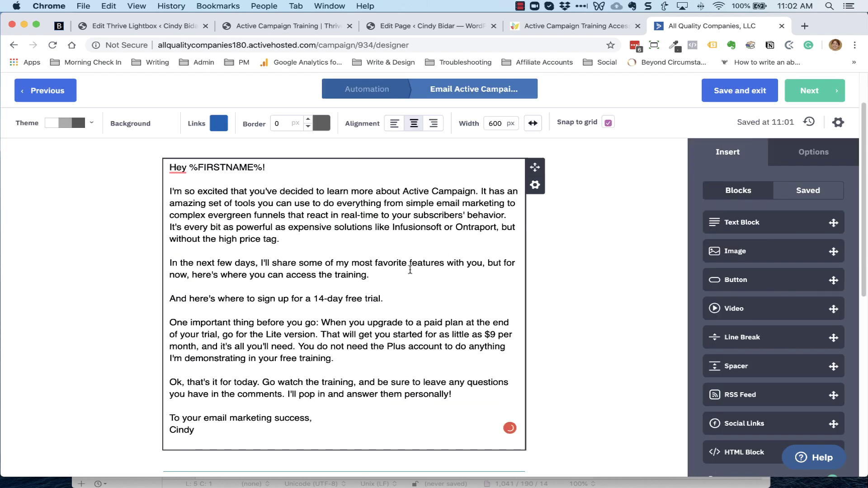
pyautogui.scroll(-2, 396, 304)
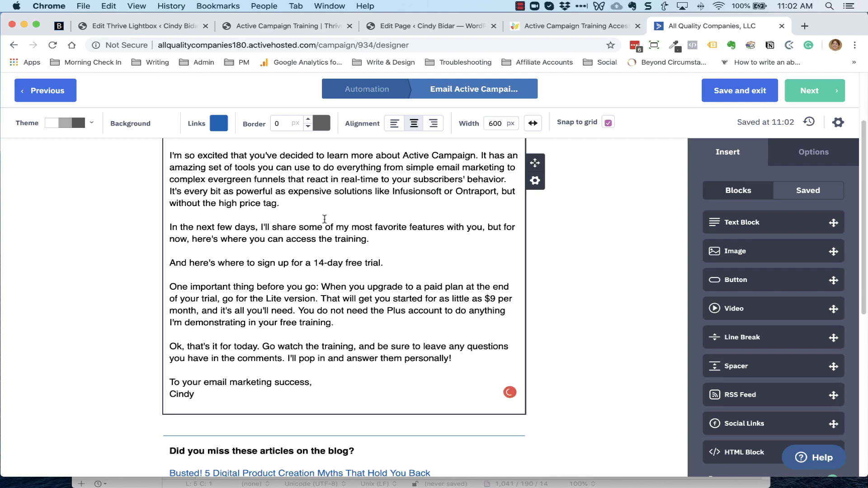
pyautogui.click(397, 234)
pyautogui.scroll(-1, 389, 237)
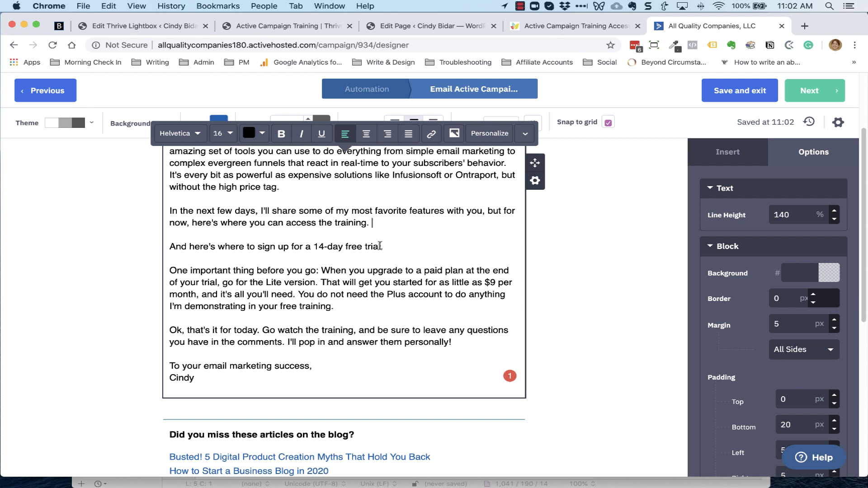
pyautogui.moveTo(380, 246); pyautogui.dragTo(169, 249)
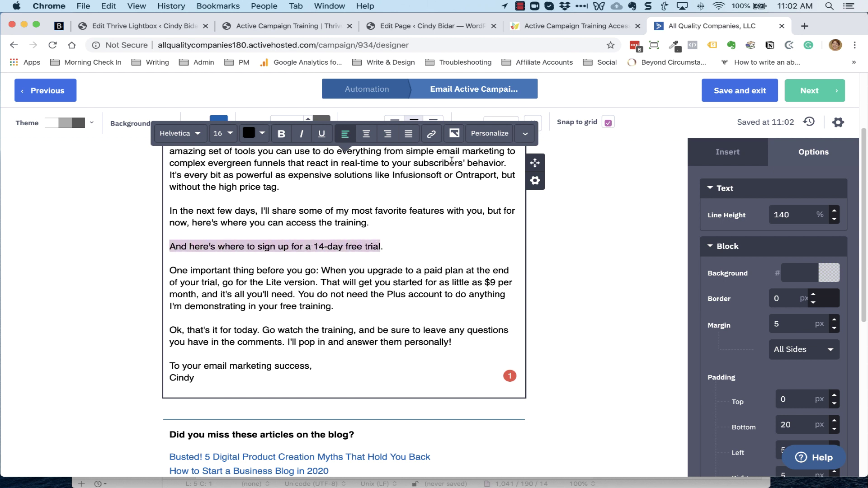
pyautogui.click(431, 133)
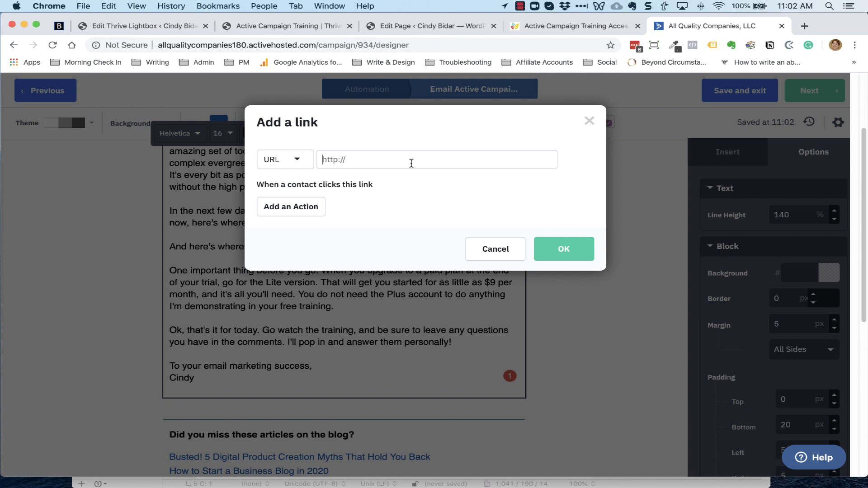
pyautogui.write('http://cindybidar.com/act')
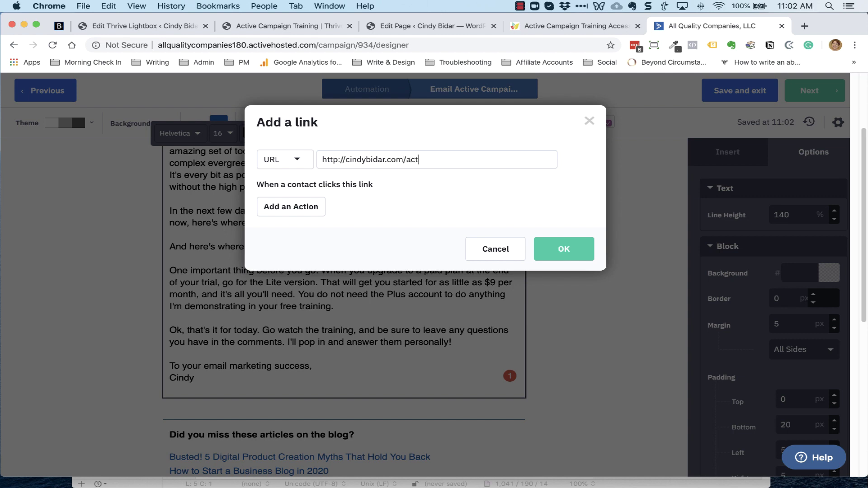
pyautogui.write('ivecampaign')
pyautogui.click(579, 233)
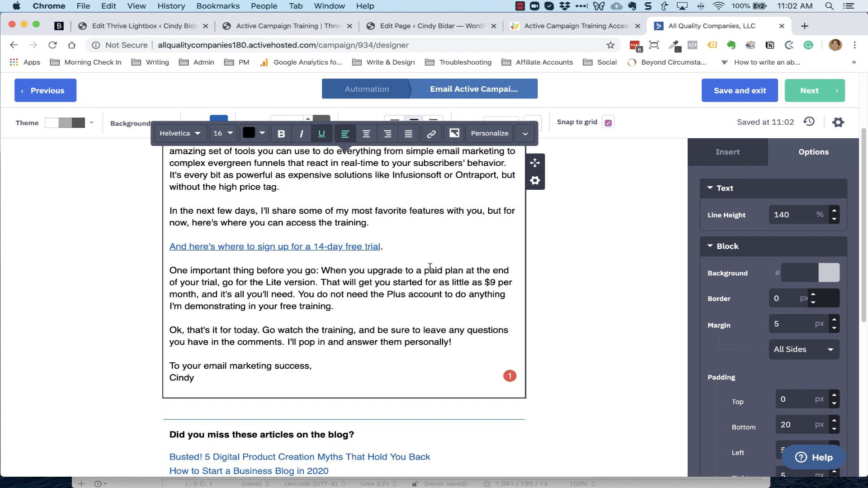
# Link the access-the-training phrase to the training page URL copied from the draft
pyautogui.scroll(2, 430, 267)
pyautogui.moveTo(443, 476)
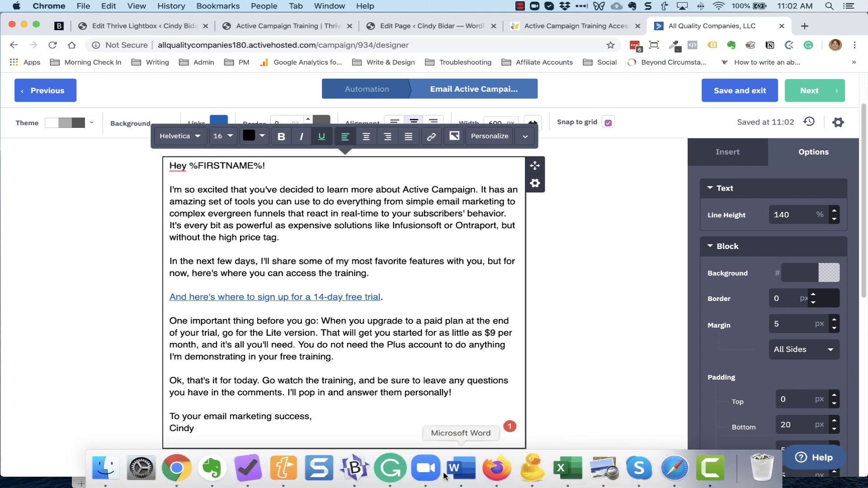
pyautogui.click(355, 470)
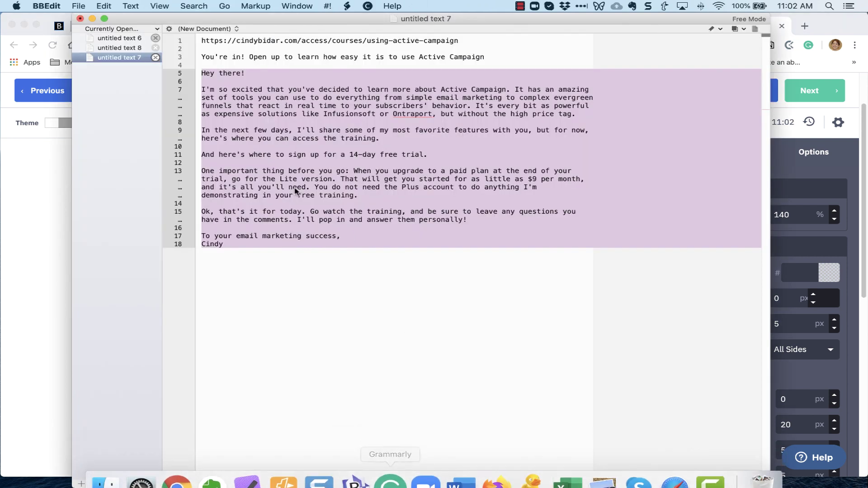
pyautogui.click(248, 42)
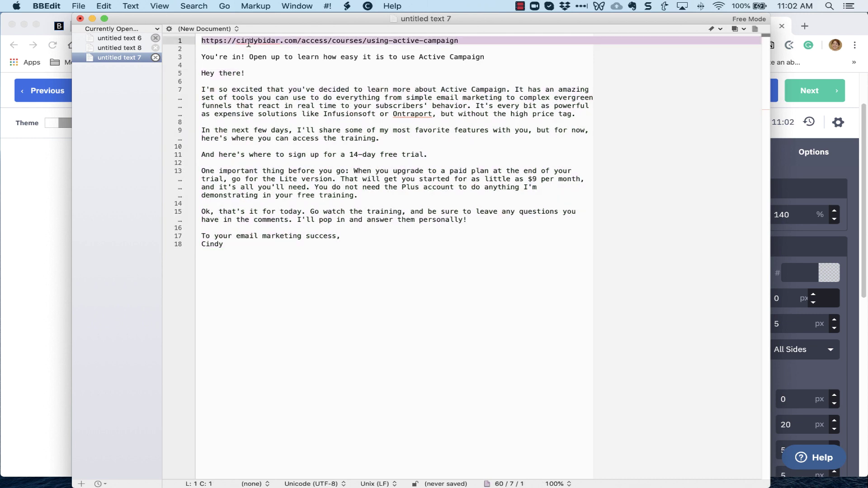
pyautogui.click(54, 209)
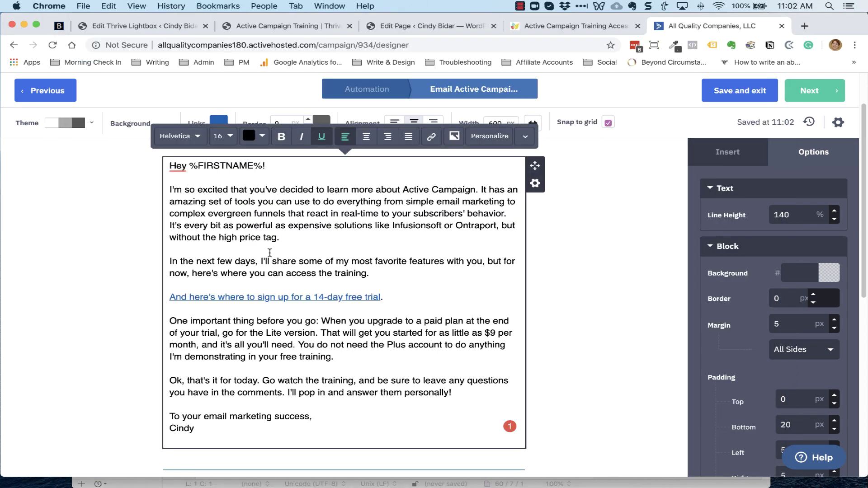
pyautogui.moveTo(191, 273); pyautogui.dragTo(365, 277)
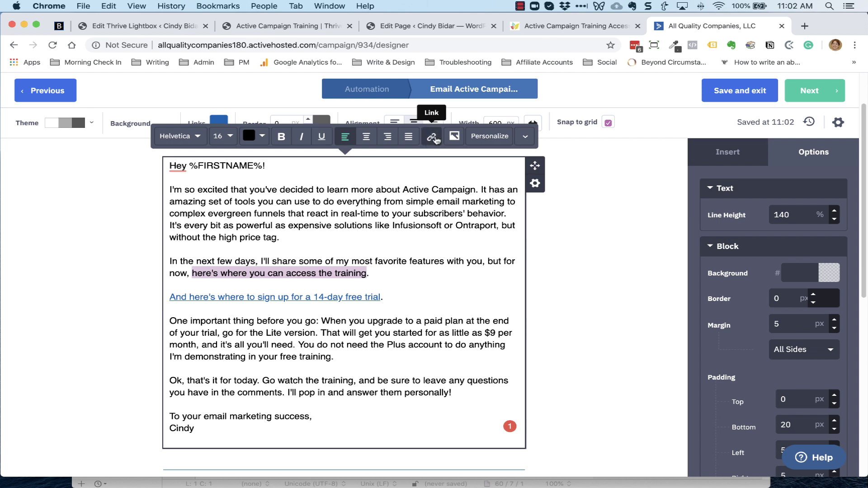
pyautogui.click(431, 136)
pyautogui.write('https://cindybidar.com/access/courses/using-active-campaign')
pyautogui.click(556, 249)
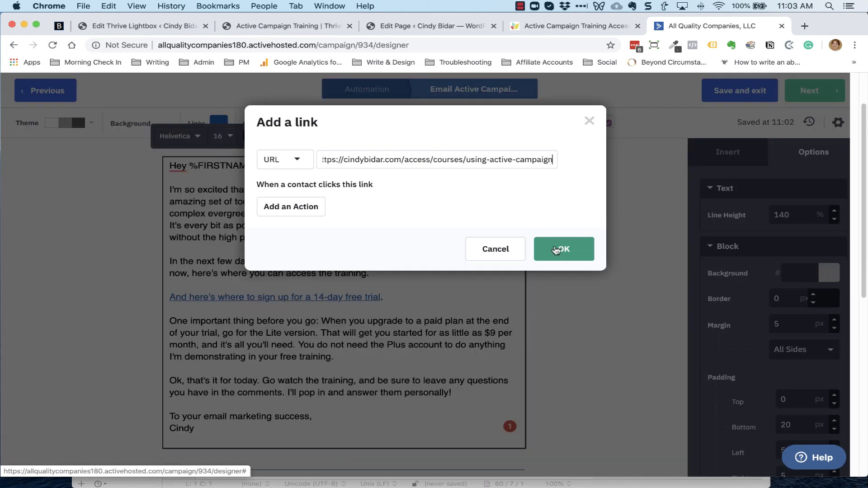
# Link 'Go watch the training' to the training page URL and finish the design
pyautogui.scroll(-2, 399, 345)
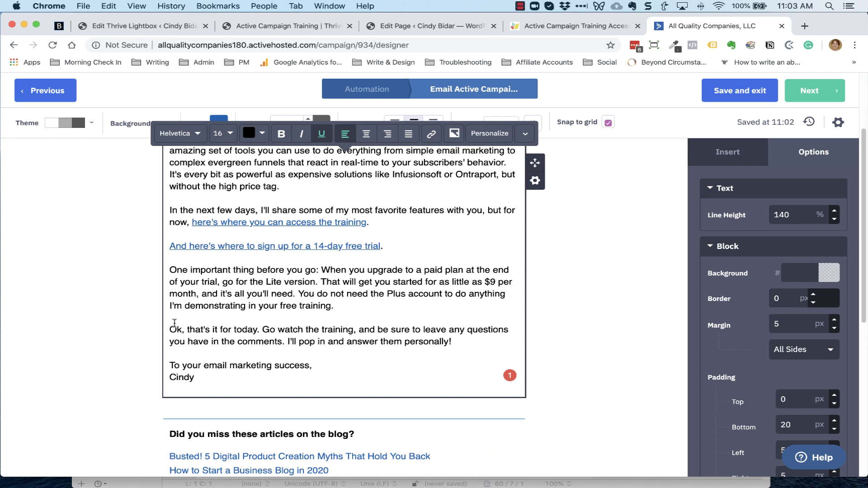
pyautogui.moveTo(262, 329); pyautogui.dragTo(353, 329)
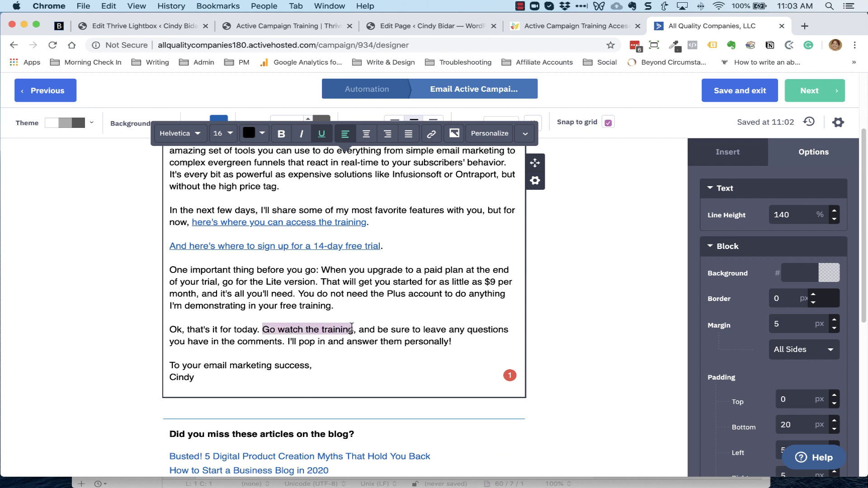
pyautogui.click(438, 140)
pyautogui.write('https://cindybidar.com/access/courses/using-active-campaign/')
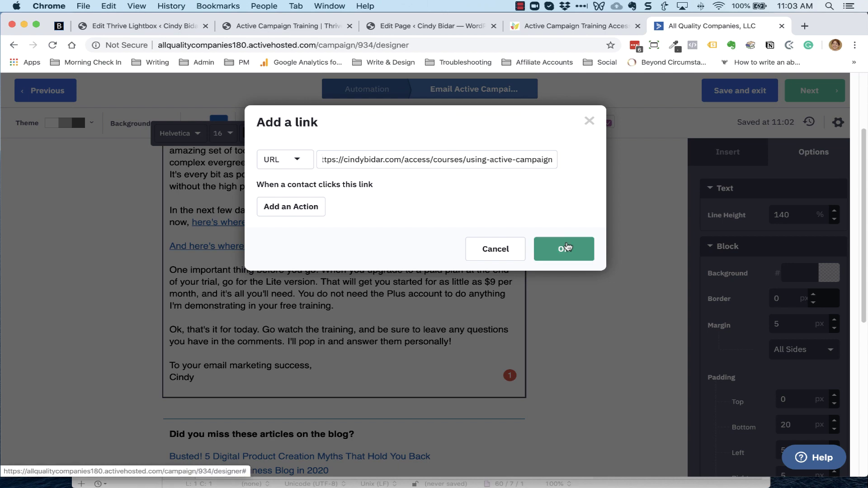
pyautogui.click(562, 248)
pyautogui.scroll(3, 621, 395)
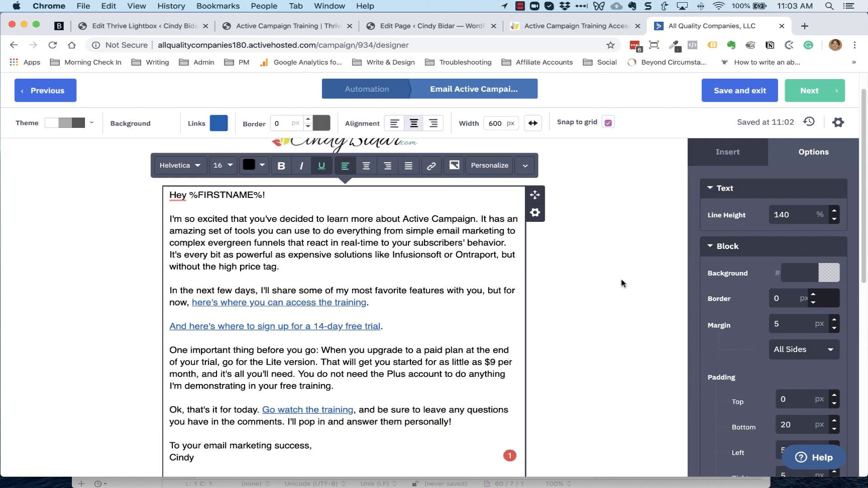
pyautogui.click(818, 94)
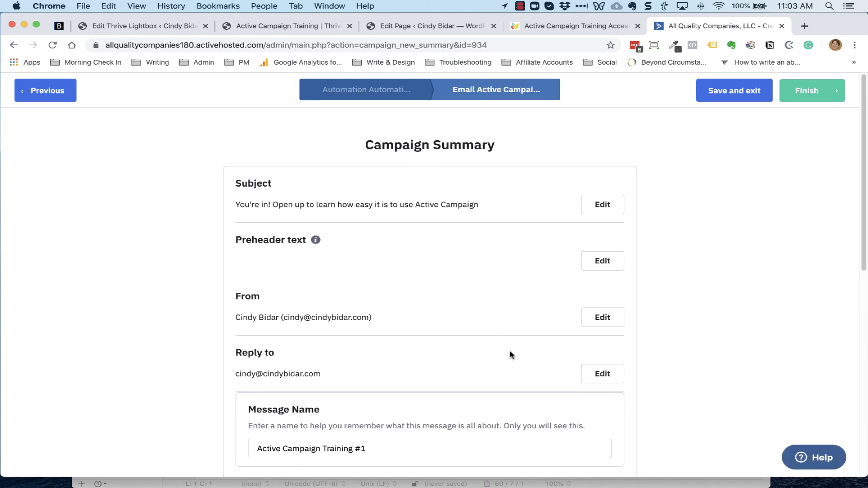
# Review the Campaign Summary and finish the Active Campaign Training #1 email
pyautogui.scroll(-3, 513, 367)
pyautogui.scroll(2, 514, 366)
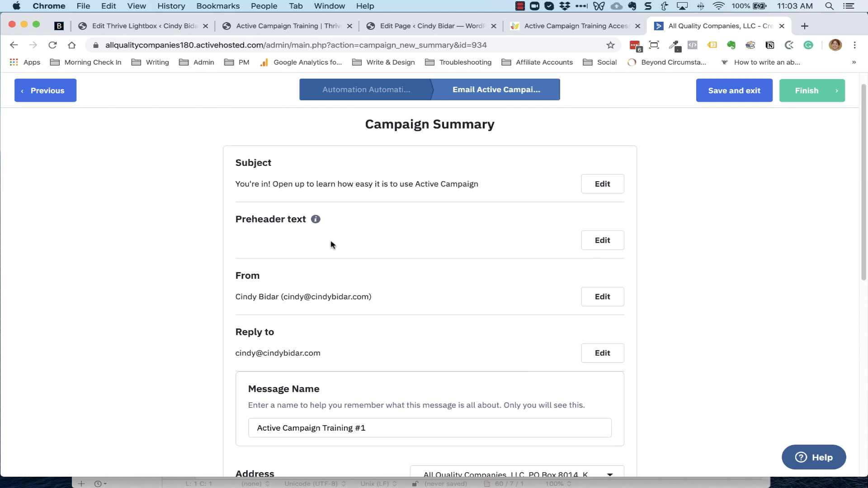
pyautogui.scroll(-3, 391, 235)
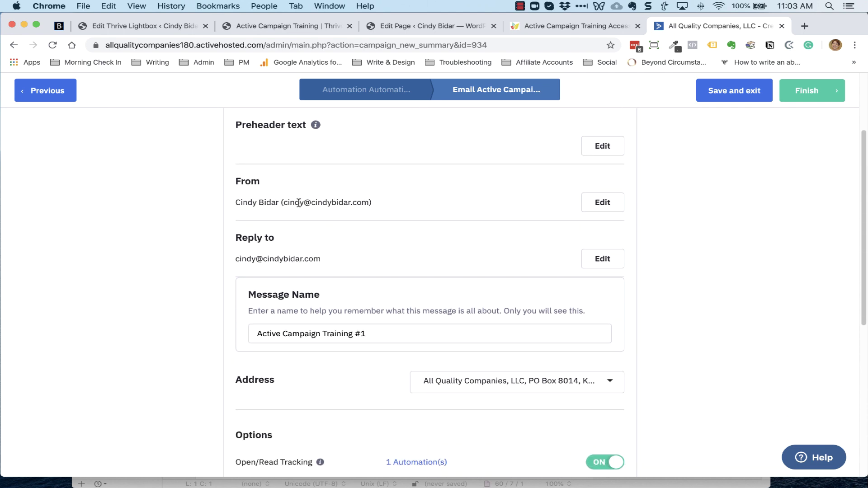
pyautogui.scroll(-3, 422, 229)
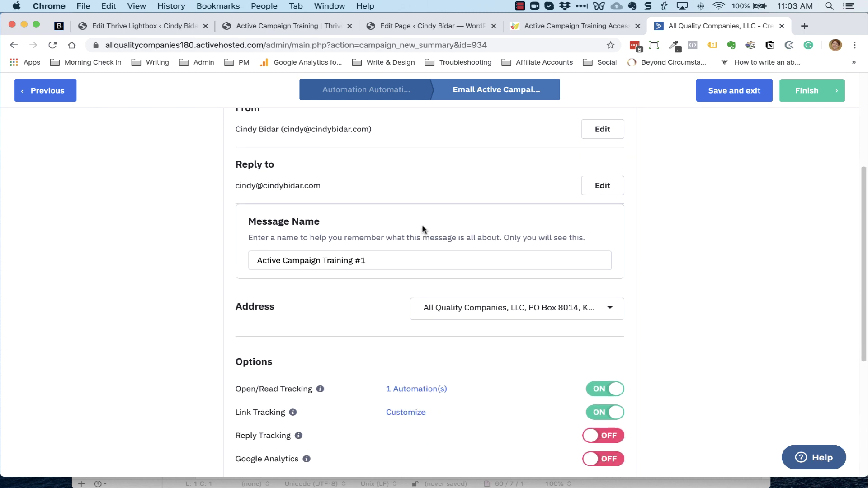
pyautogui.scroll(-5, 442, 332)
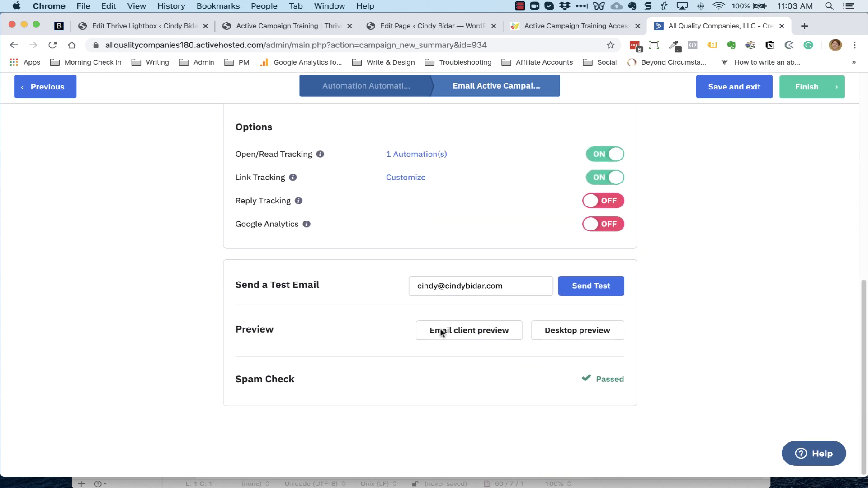
pyautogui.scroll(10, 443, 293)
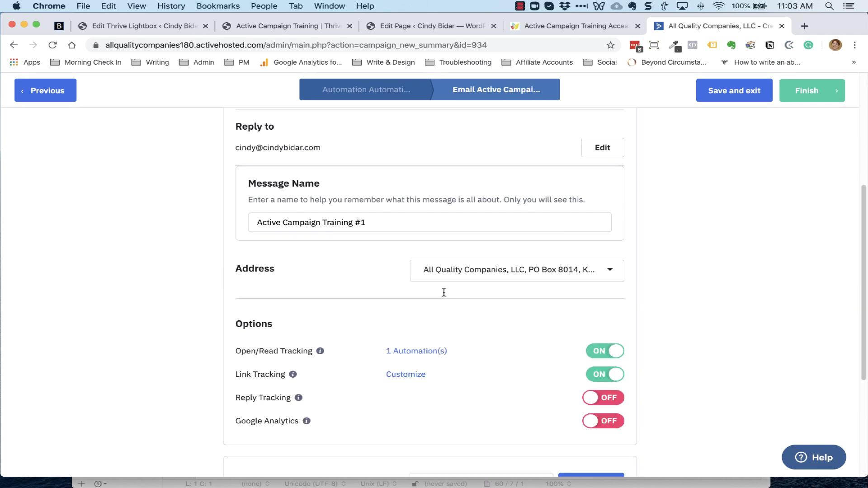
pyautogui.click(799, 93)
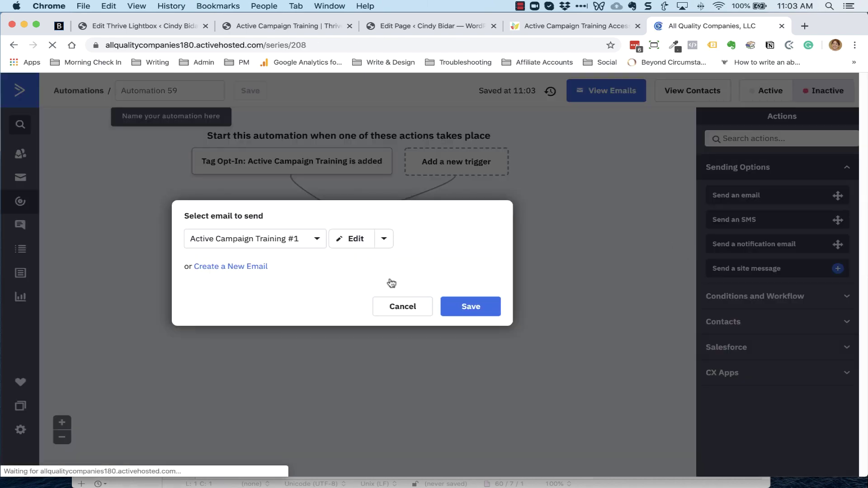
# Save Active Campaign Training #1 as the send step and add a 1-day wait after it
pyautogui.click(489, 312)
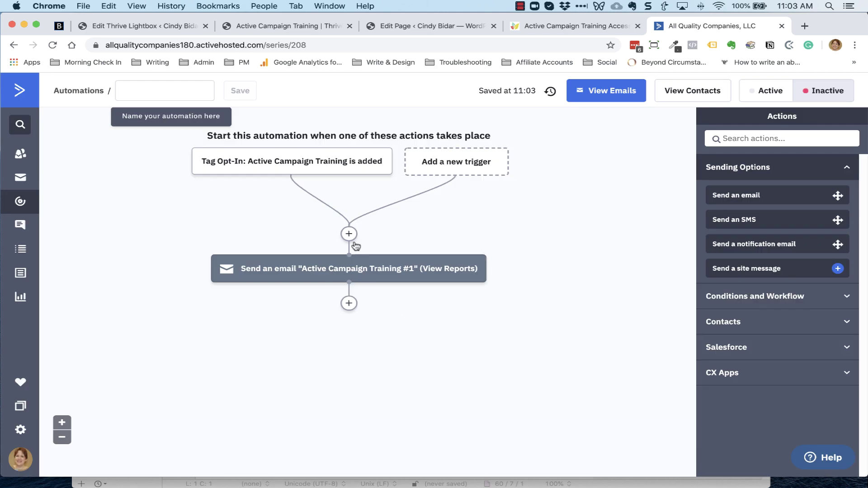
pyautogui.moveTo(328, 277)
pyautogui.click(349, 303)
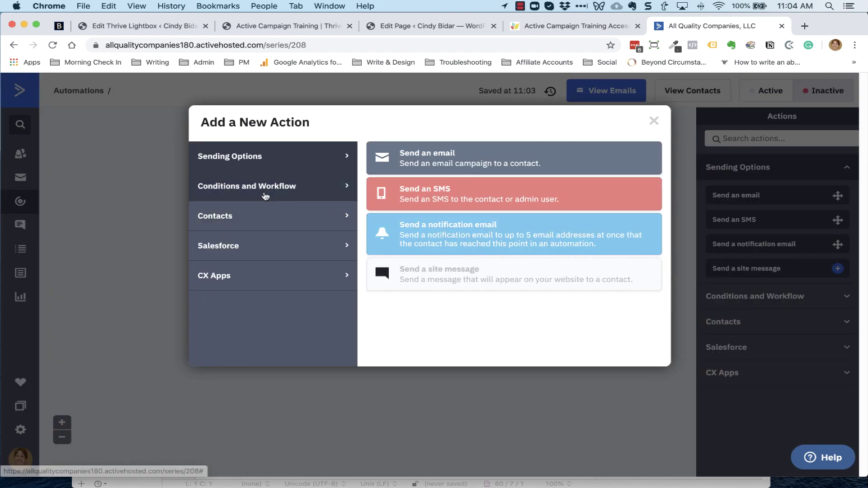
pyautogui.click(265, 196)
pyautogui.click(425, 160)
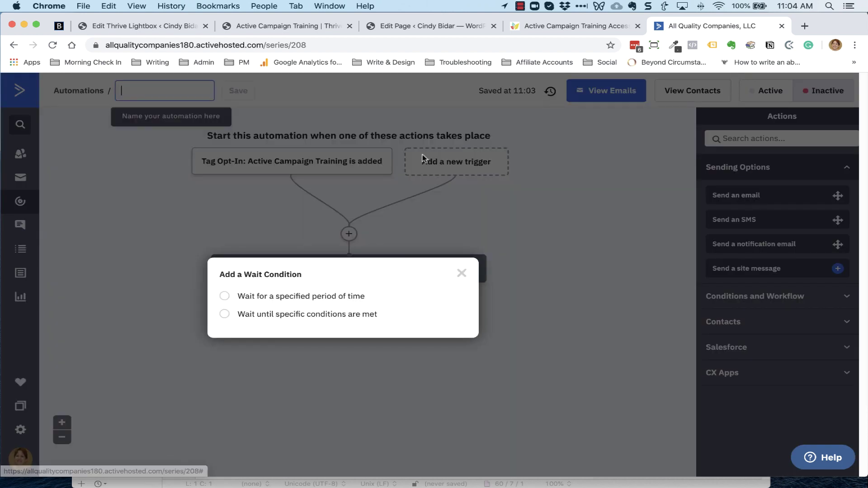
pyautogui.click(312, 297)
pyautogui.click(437, 348)
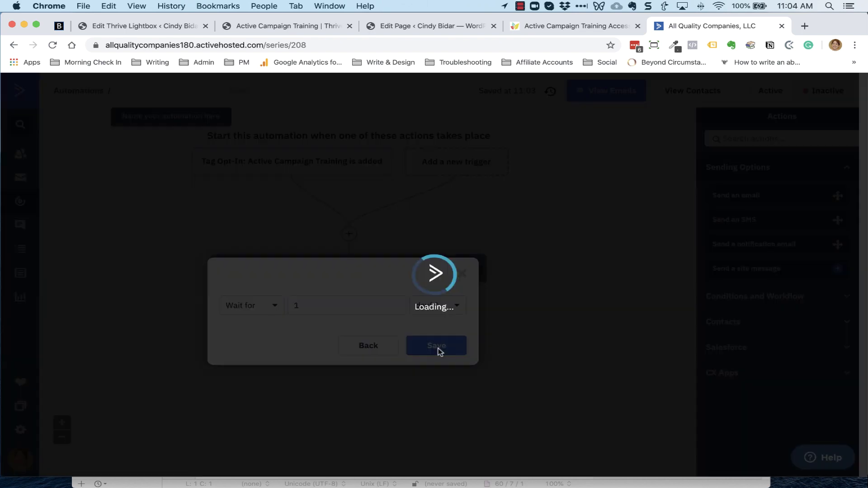
# Add an End this automation step after the wait
pyautogui.scroll(-2, 504, 378)
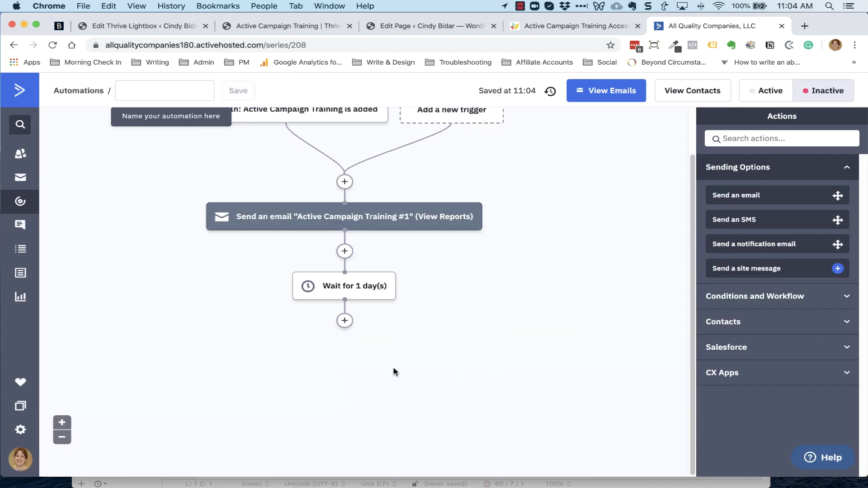
pyautogui.click(343, 322)
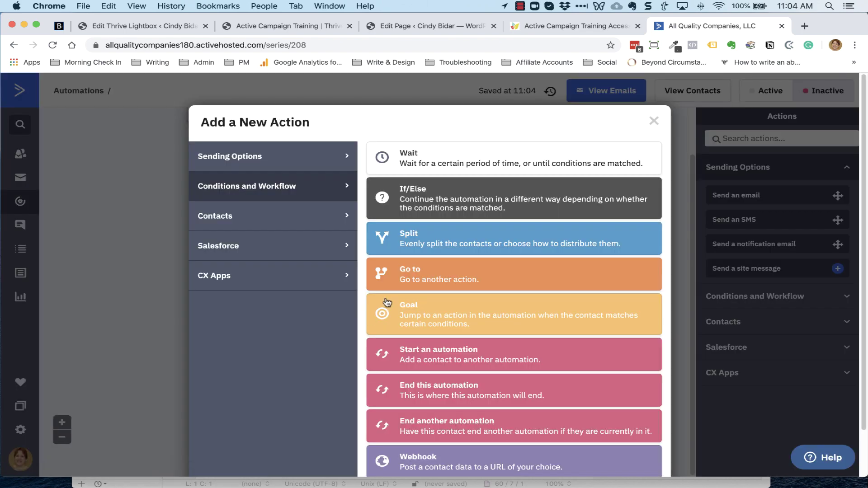
pyautogui.click(452, 388)
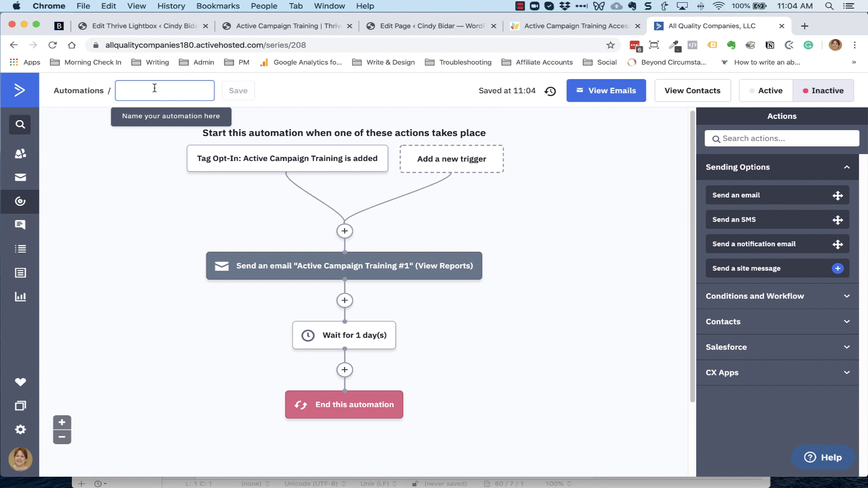
# Name the automation 'Opt-In: Active Campaign Training', save it, and set it to Active
pyautogui.write('O')
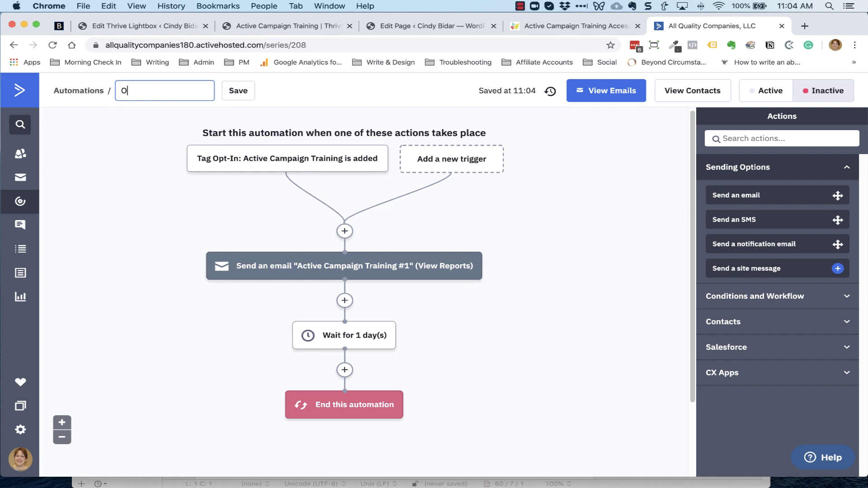
pyautogui.write('pt-In: Active Ca')
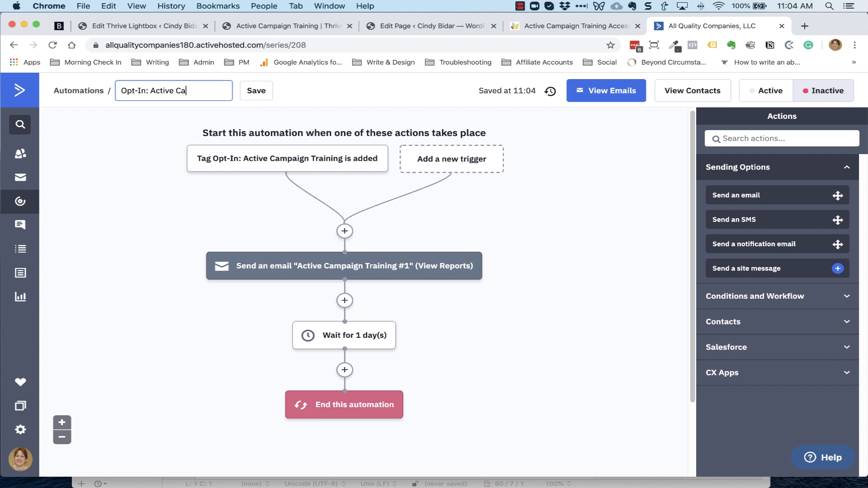
pyautogui.write('mpaign Training')
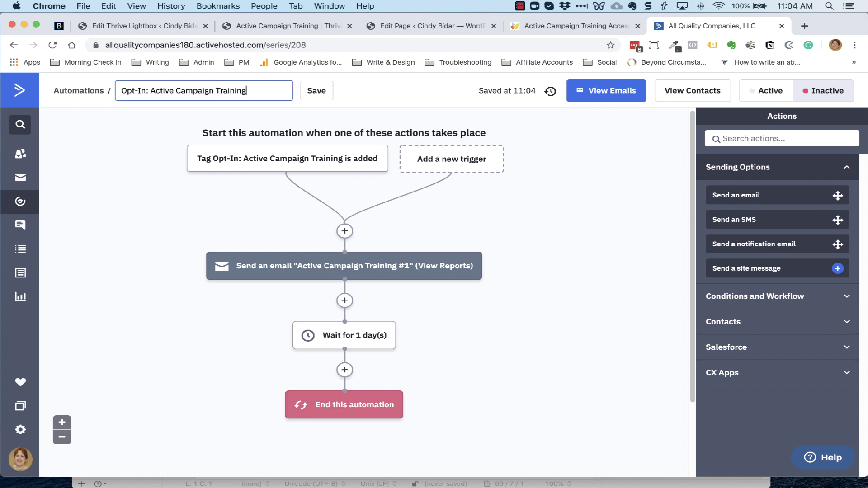
pyautogui.click(317, 91)
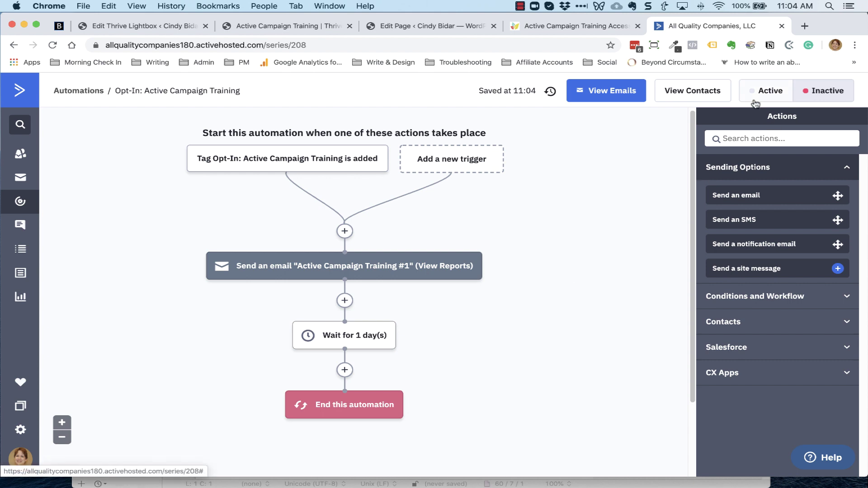
pyautogui.click(776, 96)
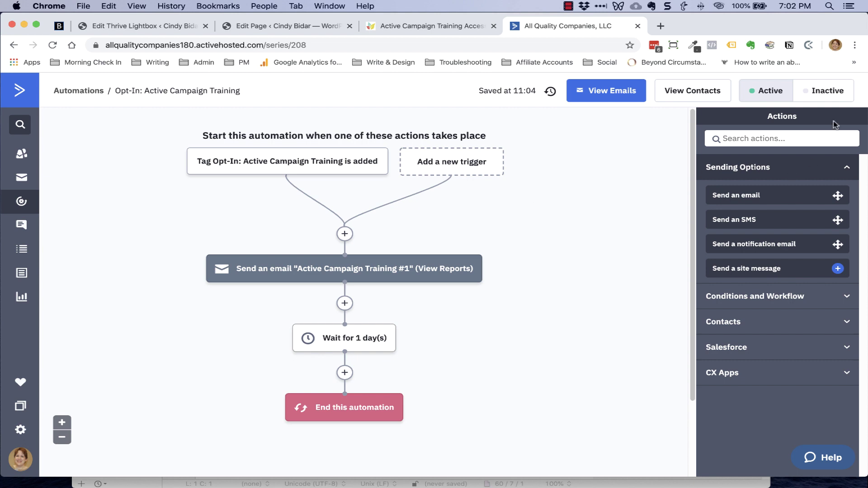
# Load the Using Active Campaign page in an incognito window and open its registration form
pyautogui.click(855, 46)
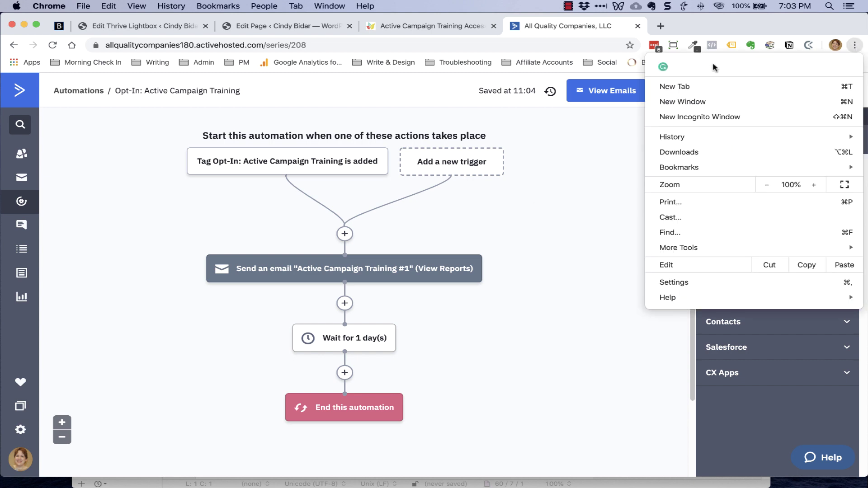
pyautogui.click(691, 116)
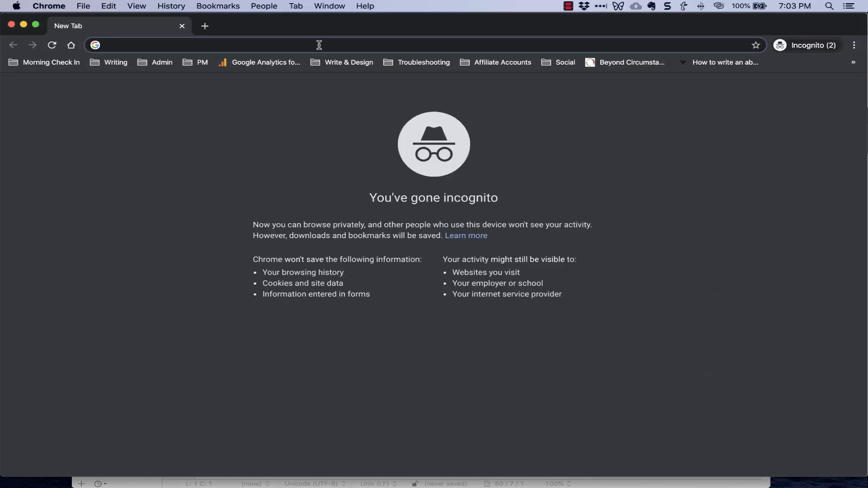
pyautogui.write('https://cindybidar.com/free/using-active-campaign/')
pyautogui.press('Return')
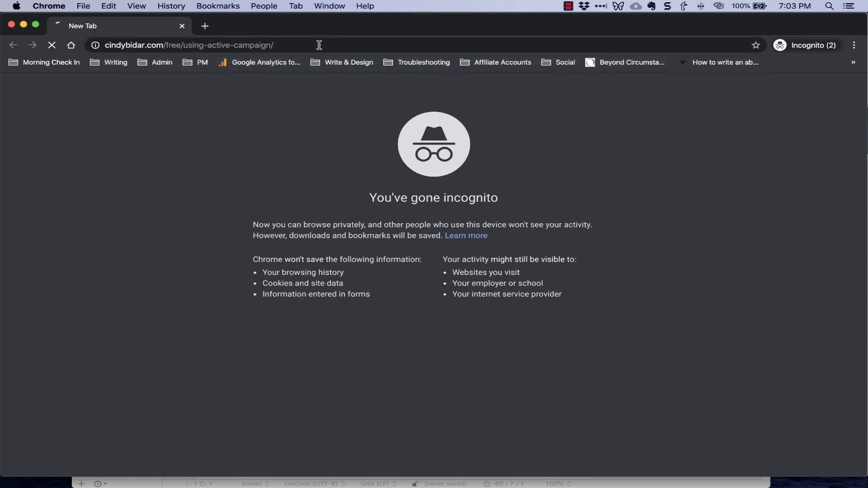
pyautogui.scroll(-10, 417, 209)
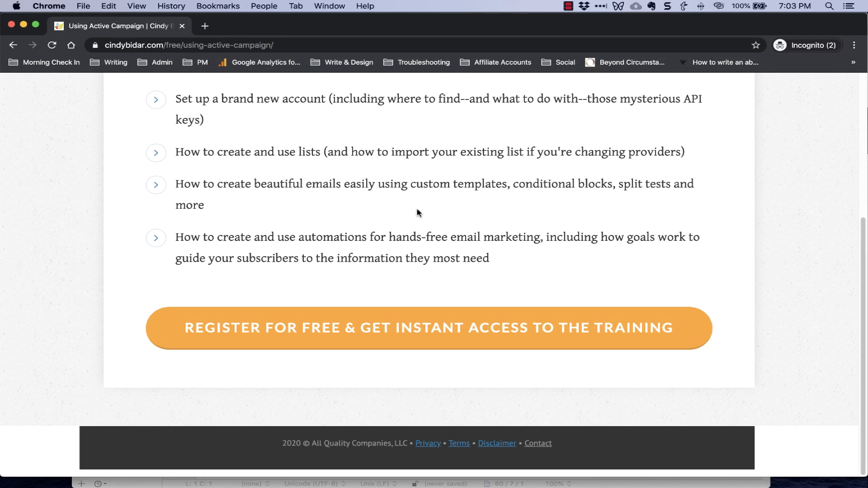
pyautogui.click(403, 334)
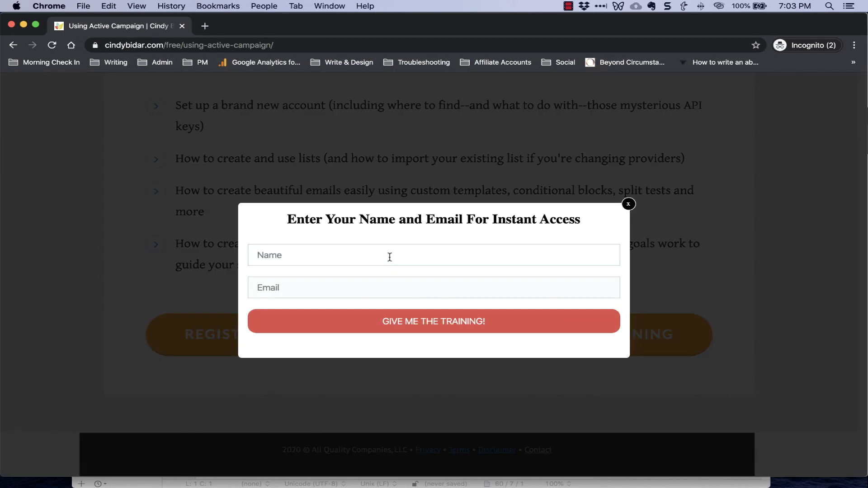
# Enter a first name and a test email address in the opt-in form
pyautogui.click(390, 256)
pyautogui.write('Cindy')
pyautogui.press('Tab')
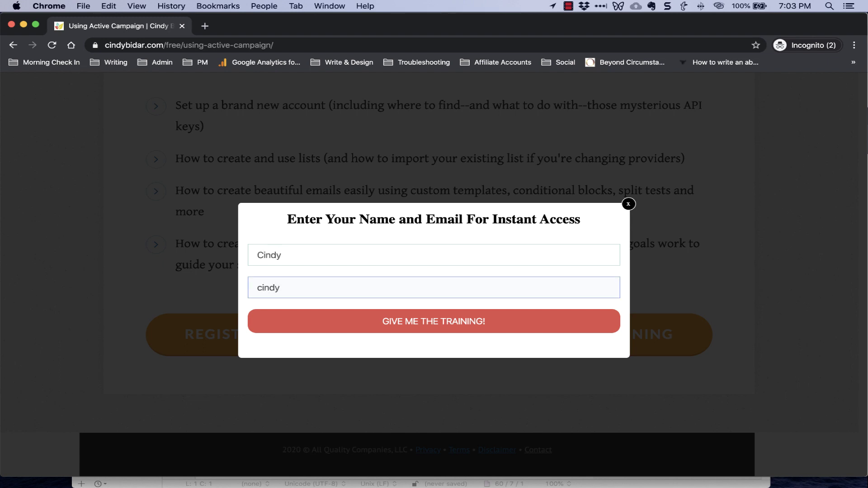
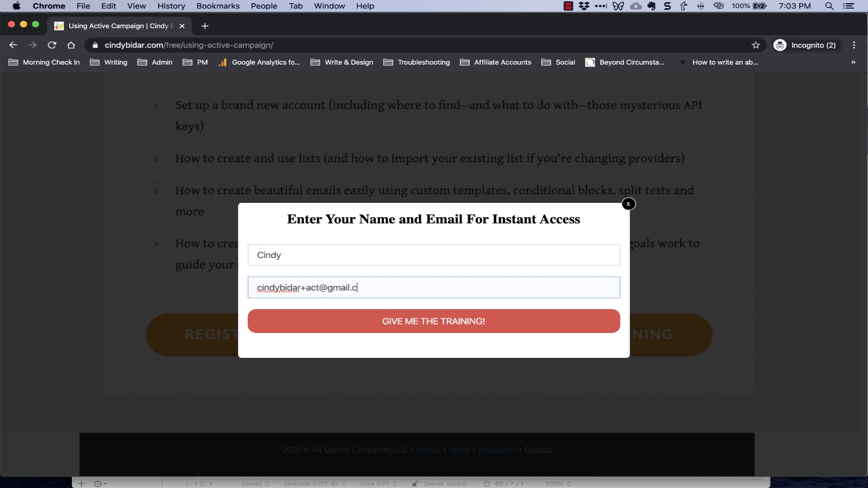
# Submit the opt-in form and open the arriving 'You're in!' welcome email in the inbox
pyautogui.click(428, 321)
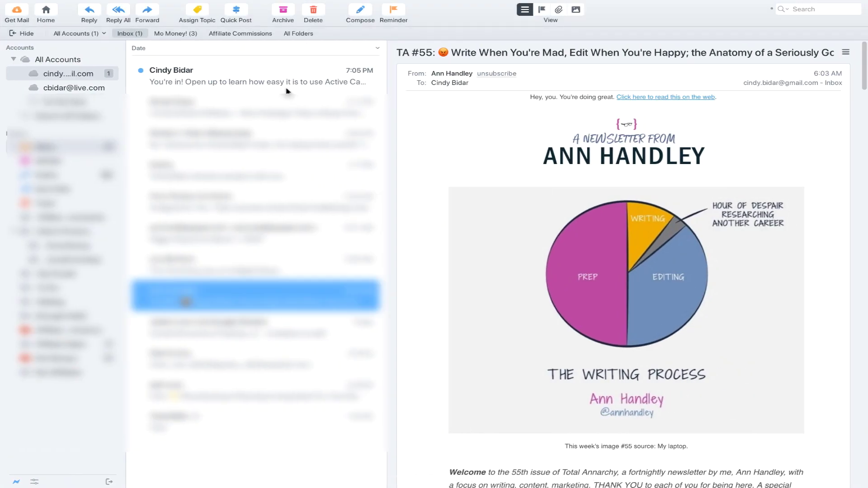
pyautogui.click(287, 90)
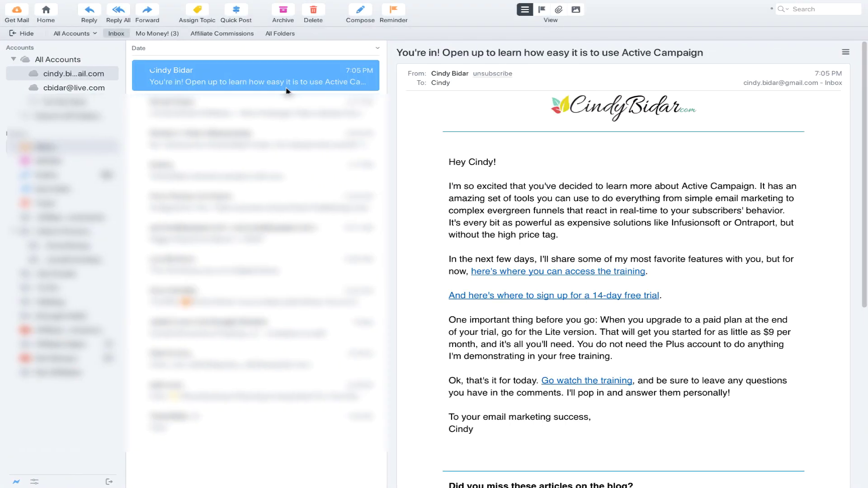